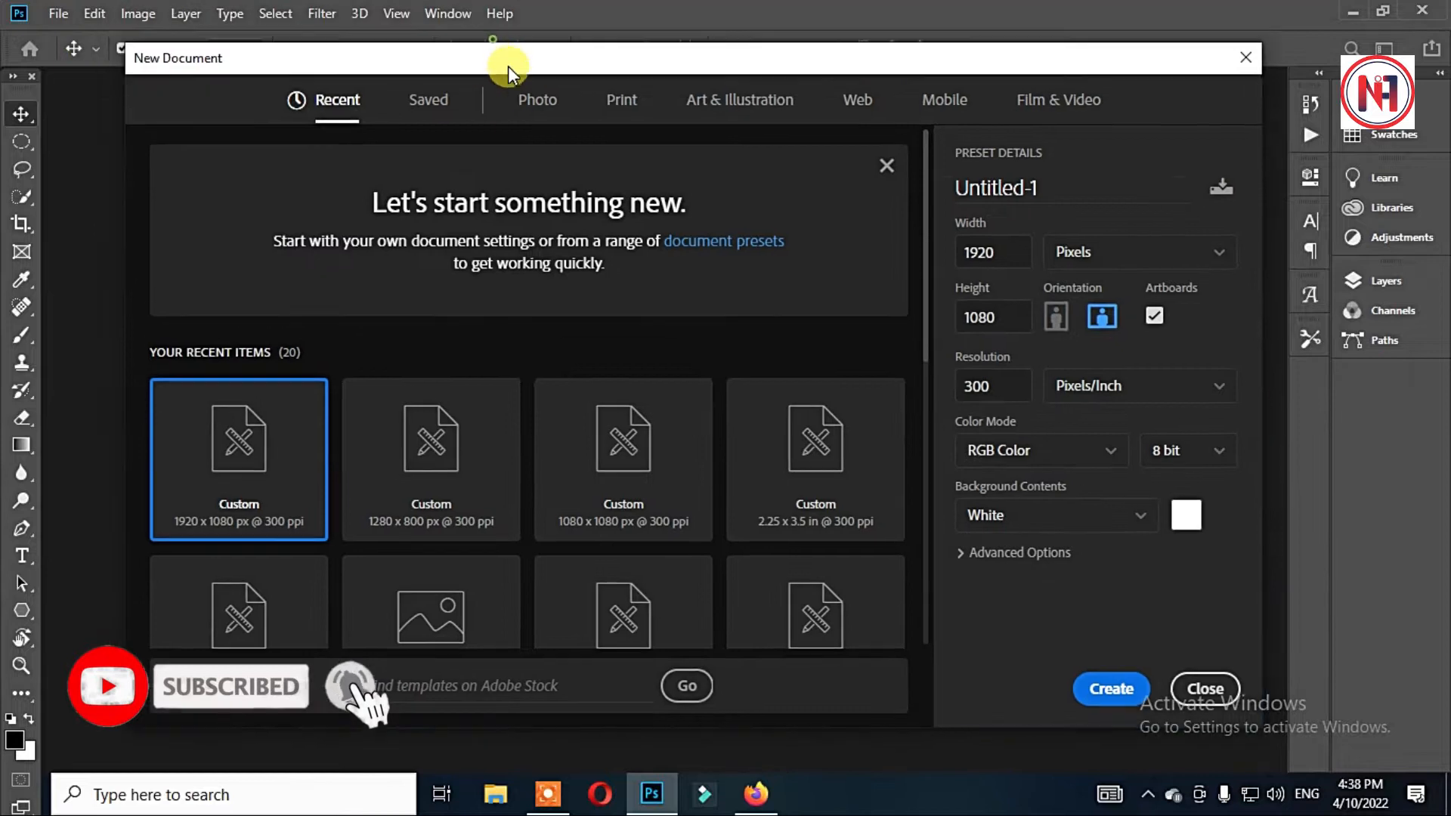
# Create a 1920 x 1080 pixel document named "facebook cover design-photoshop tutorial" with a white background
pyautogui.moveTo(1040, 188); pyautogui.dragTo(935, 194)
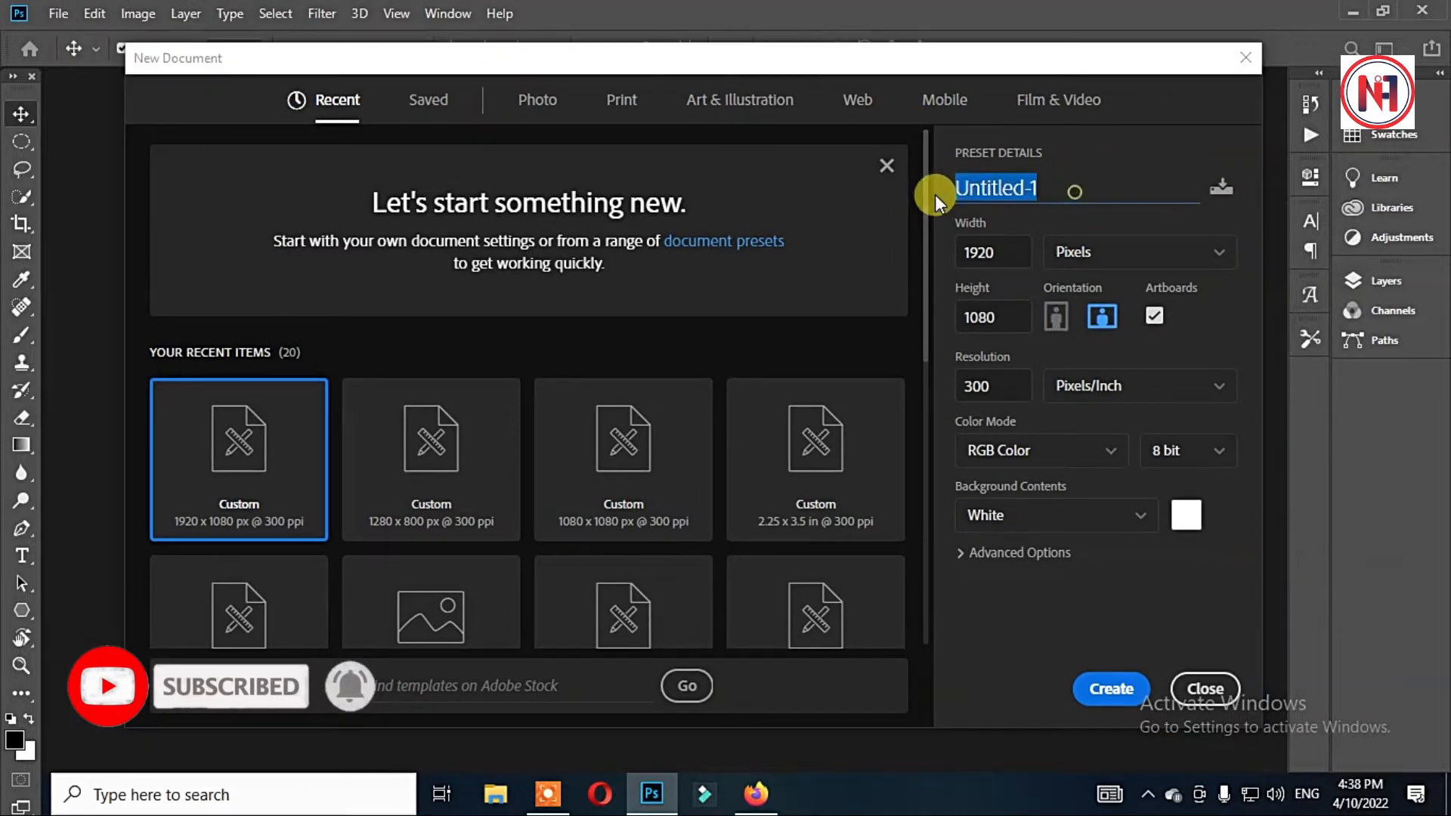
pyautogui.write('fac')
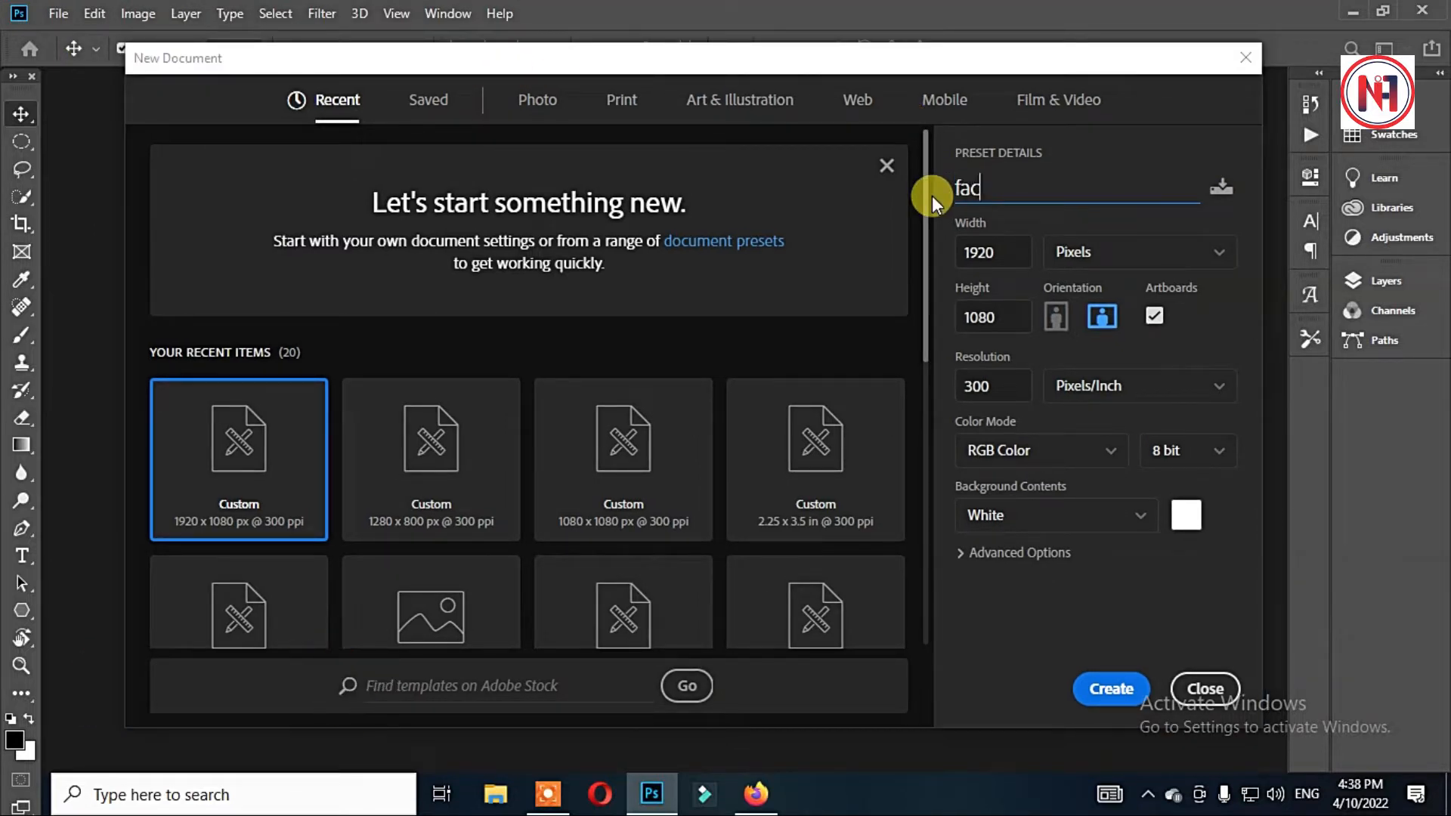
pyautogui.write('ebook cover des')
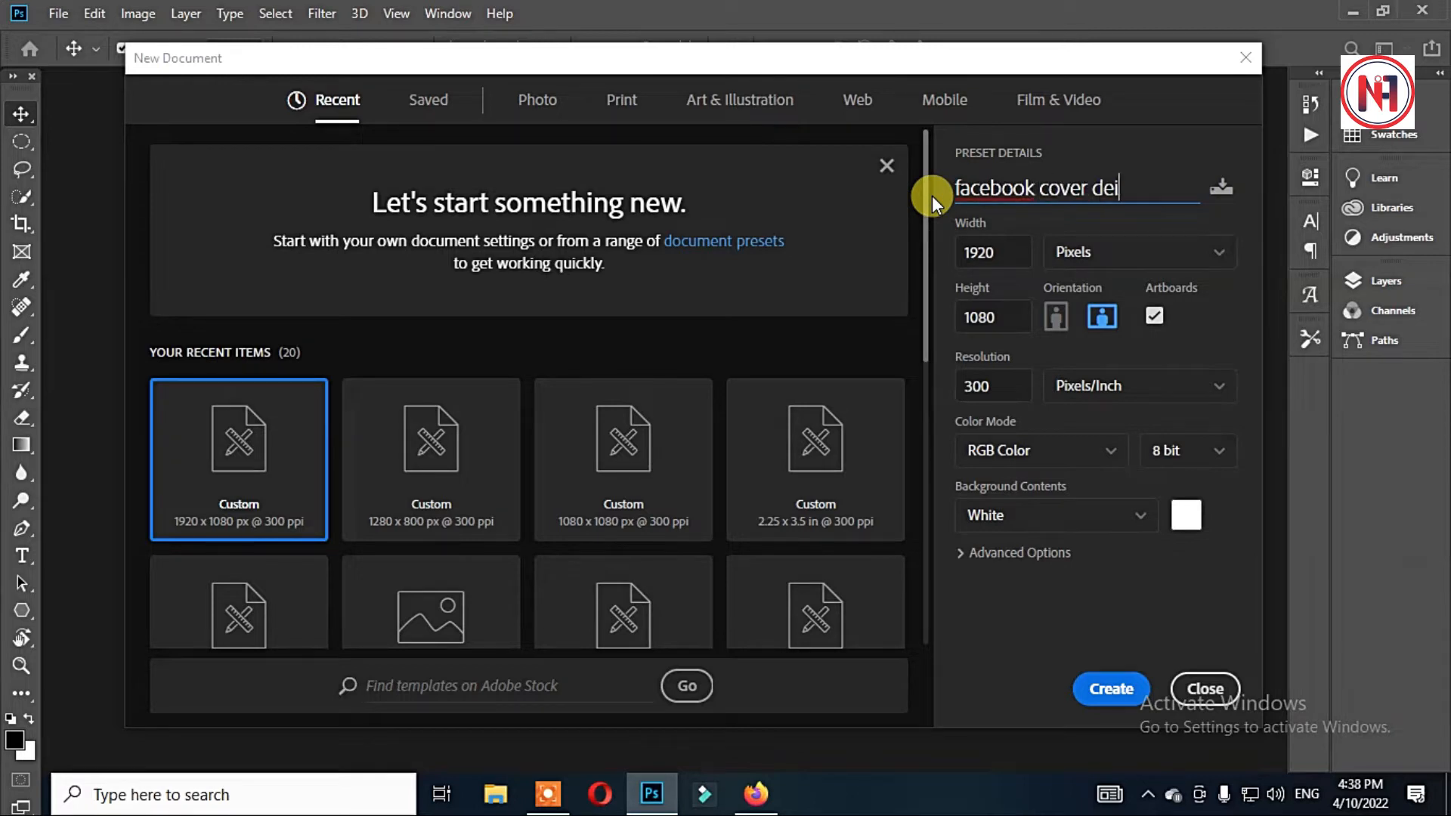
pyautogui.write('ign-')
pyautogui.write('photoshop tutorial')
pyautogui.click(1105, 690)
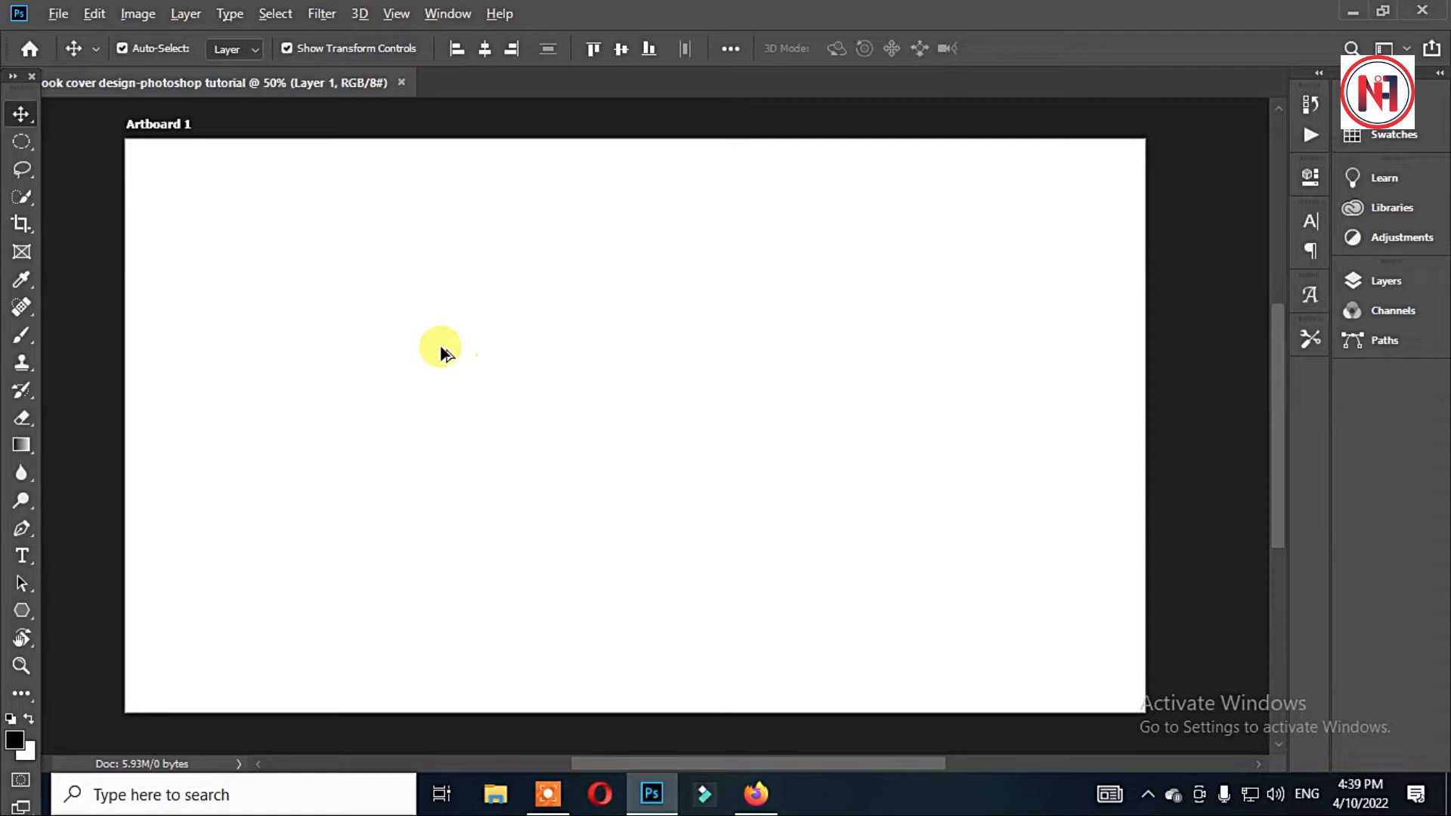
# Draw a black ellipse about 365 x 347 px overlapping the artboard's top-right corner
pyautogui.scroll(-1, 469, 368)
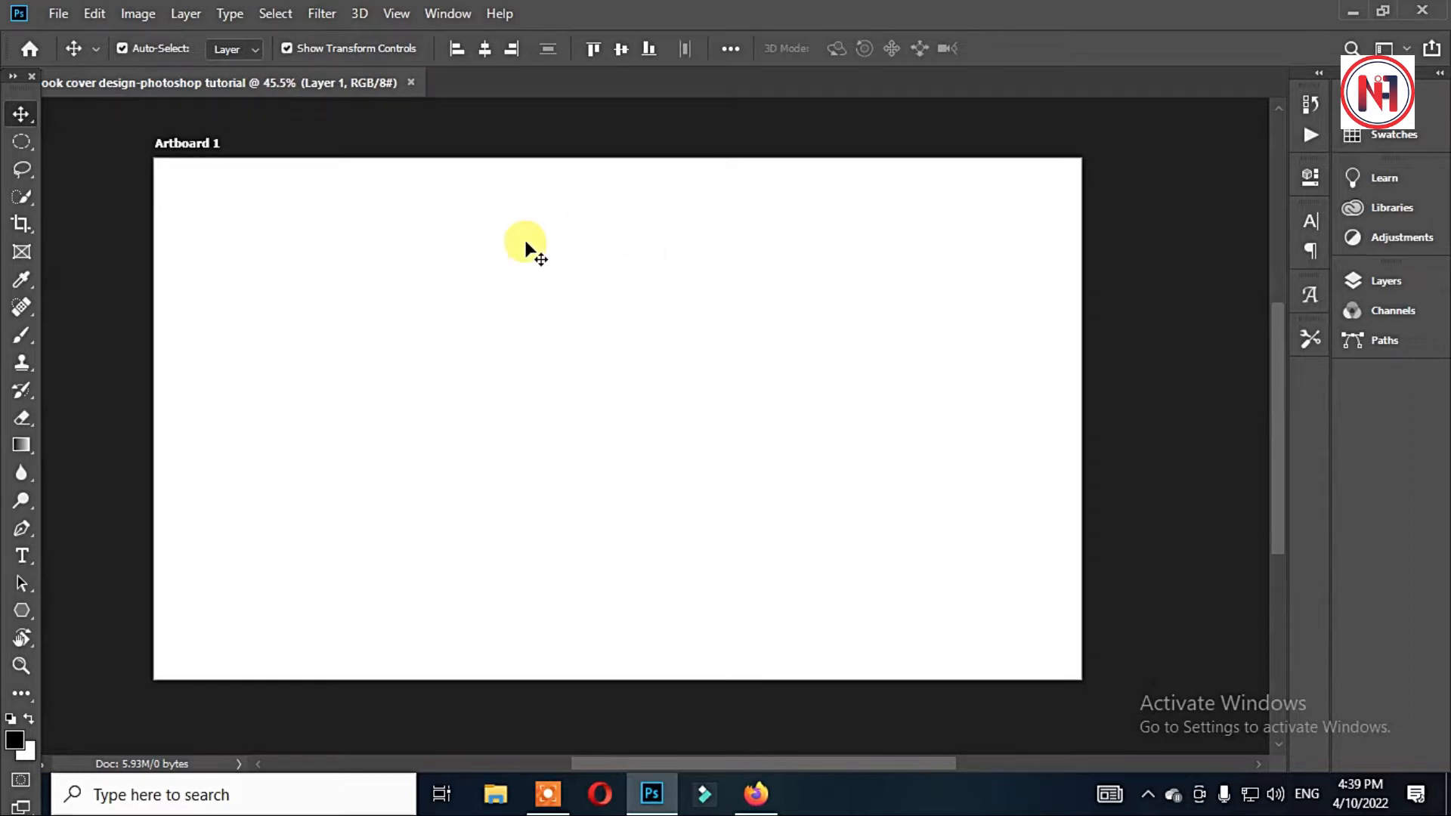
pyautogui.click(21, 610)
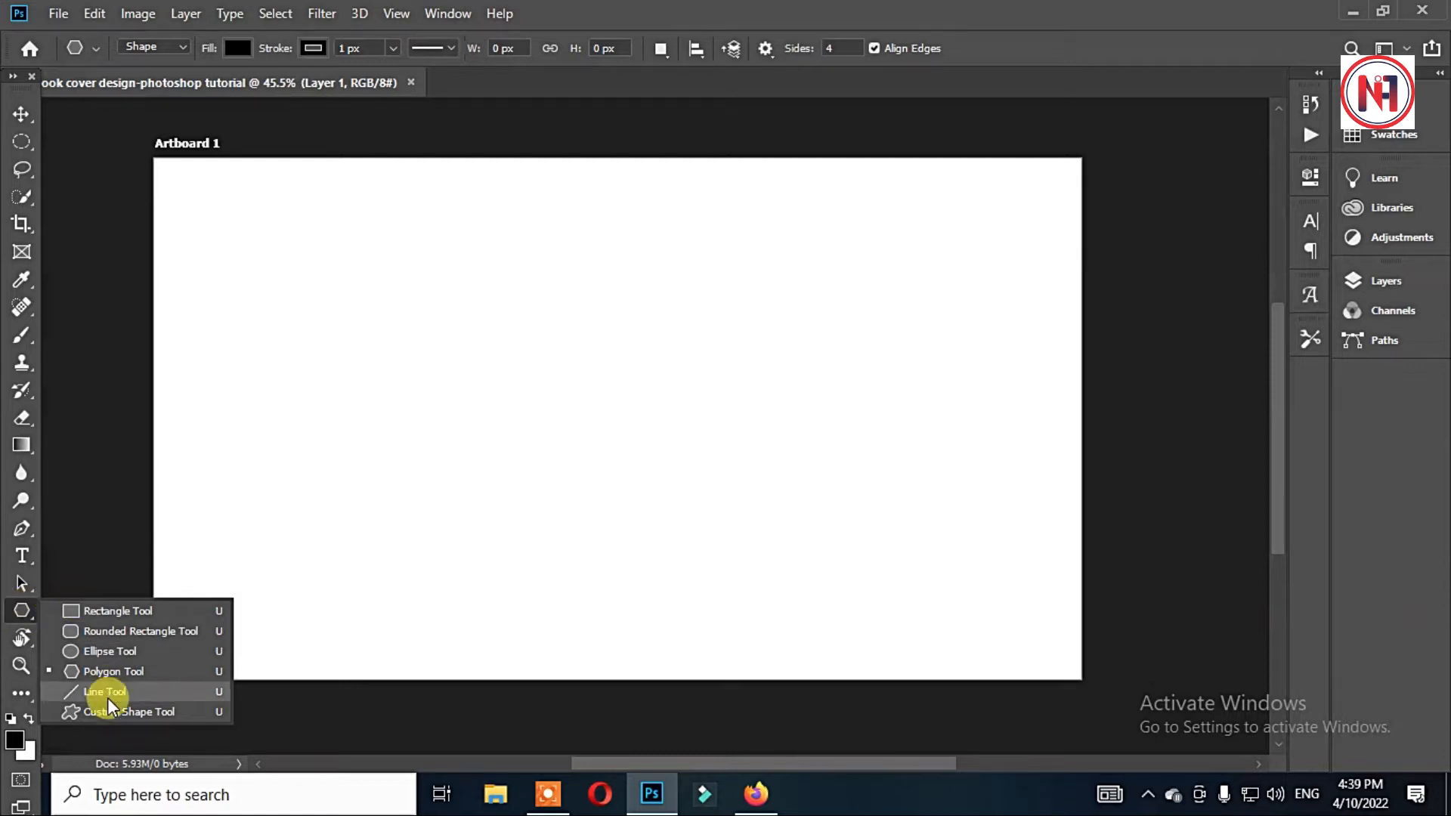
pyautogui.click(132, 651)
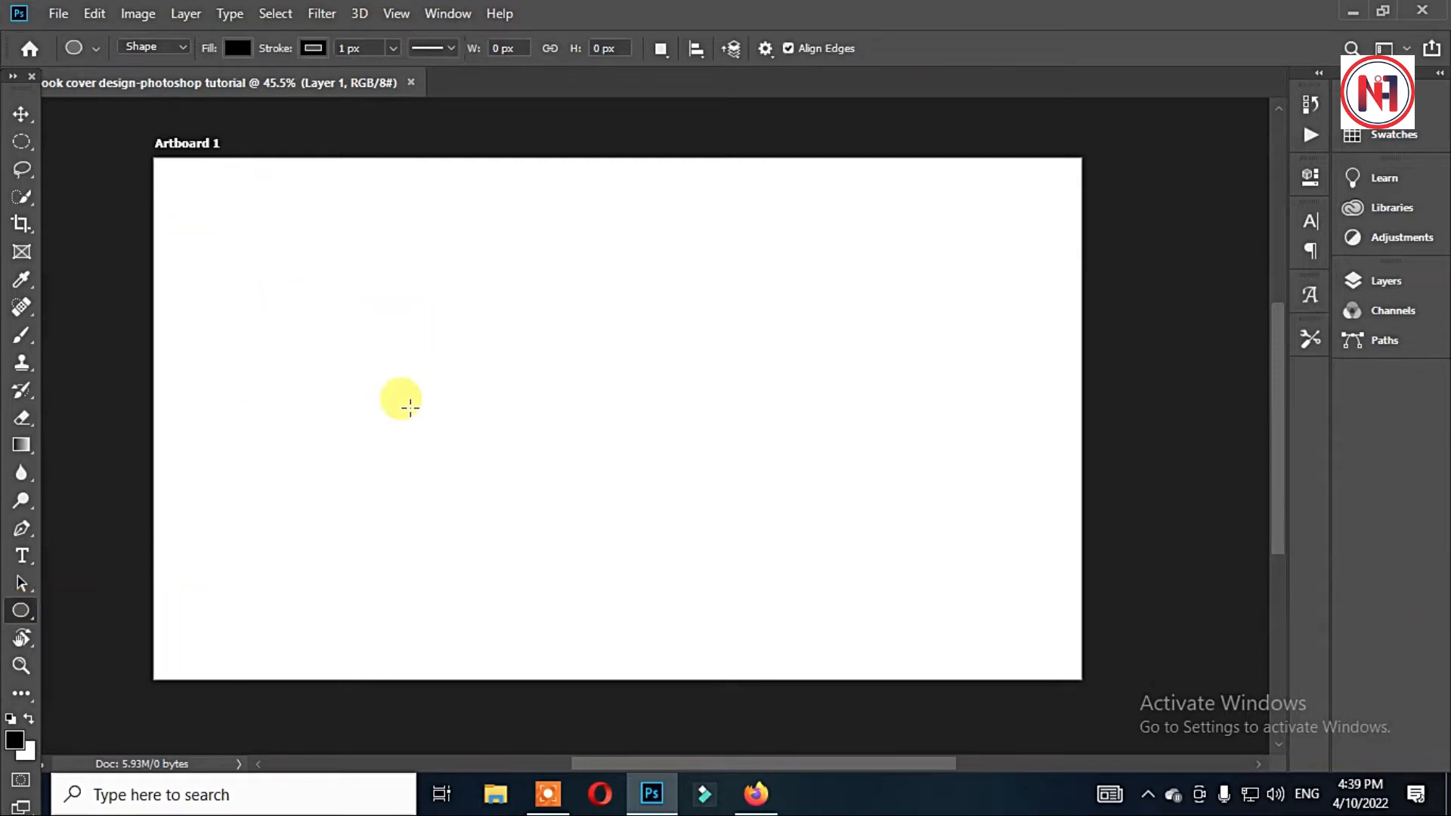
pyautogui.moveTo(962, 127); pyautogui.dragTo(1139, 295)
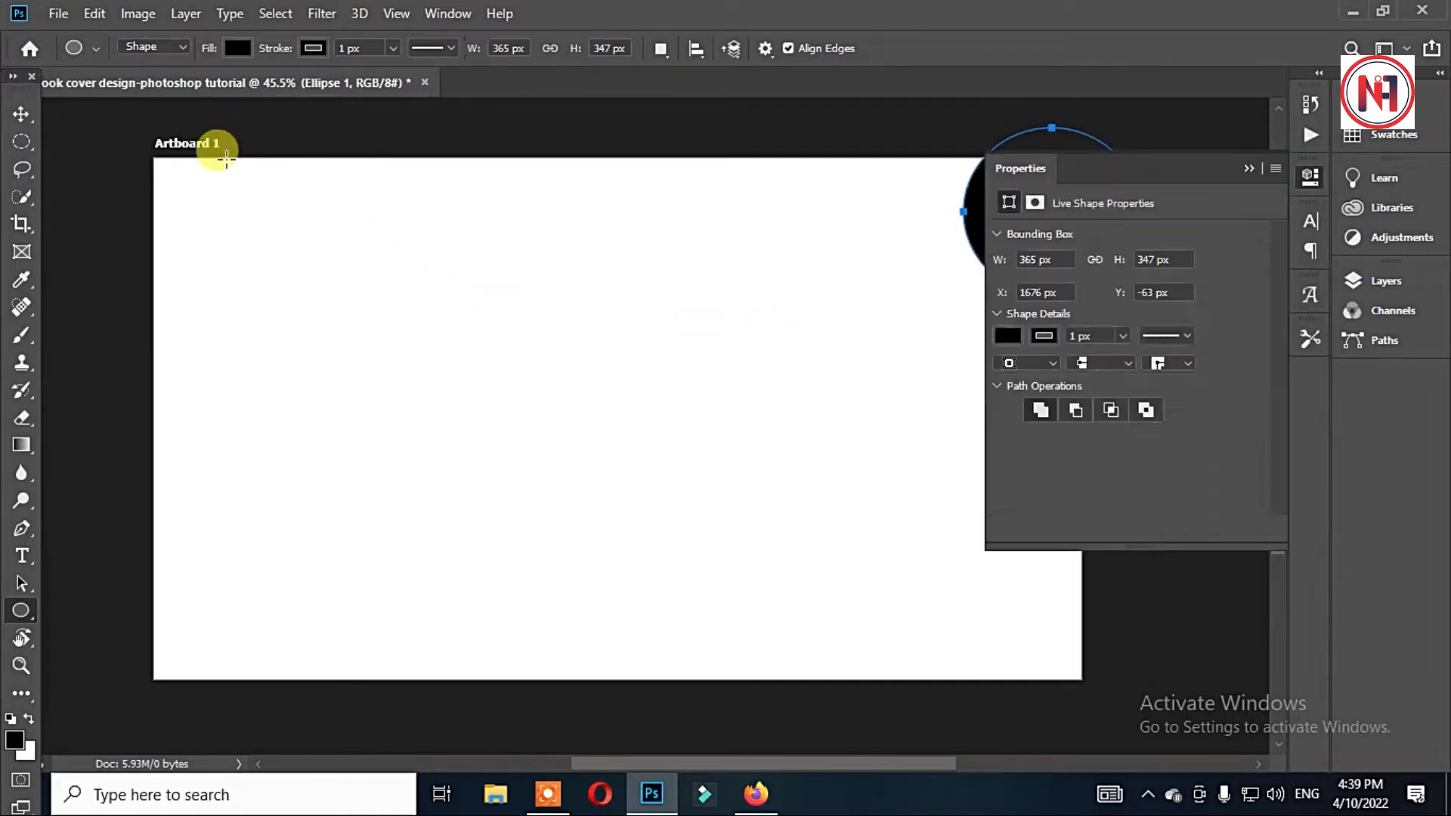
# Duplicate the ellipse into the artboard's bottom-left corner and enlarge the copy so it extends past the edges
pyautogui.press('v')
pyautogui.moveTo(1061, 242); pyautogui.dragTo(325, 487)
pyautogui.hotkey('ctrl', 't')
pyautogui.press('Return')
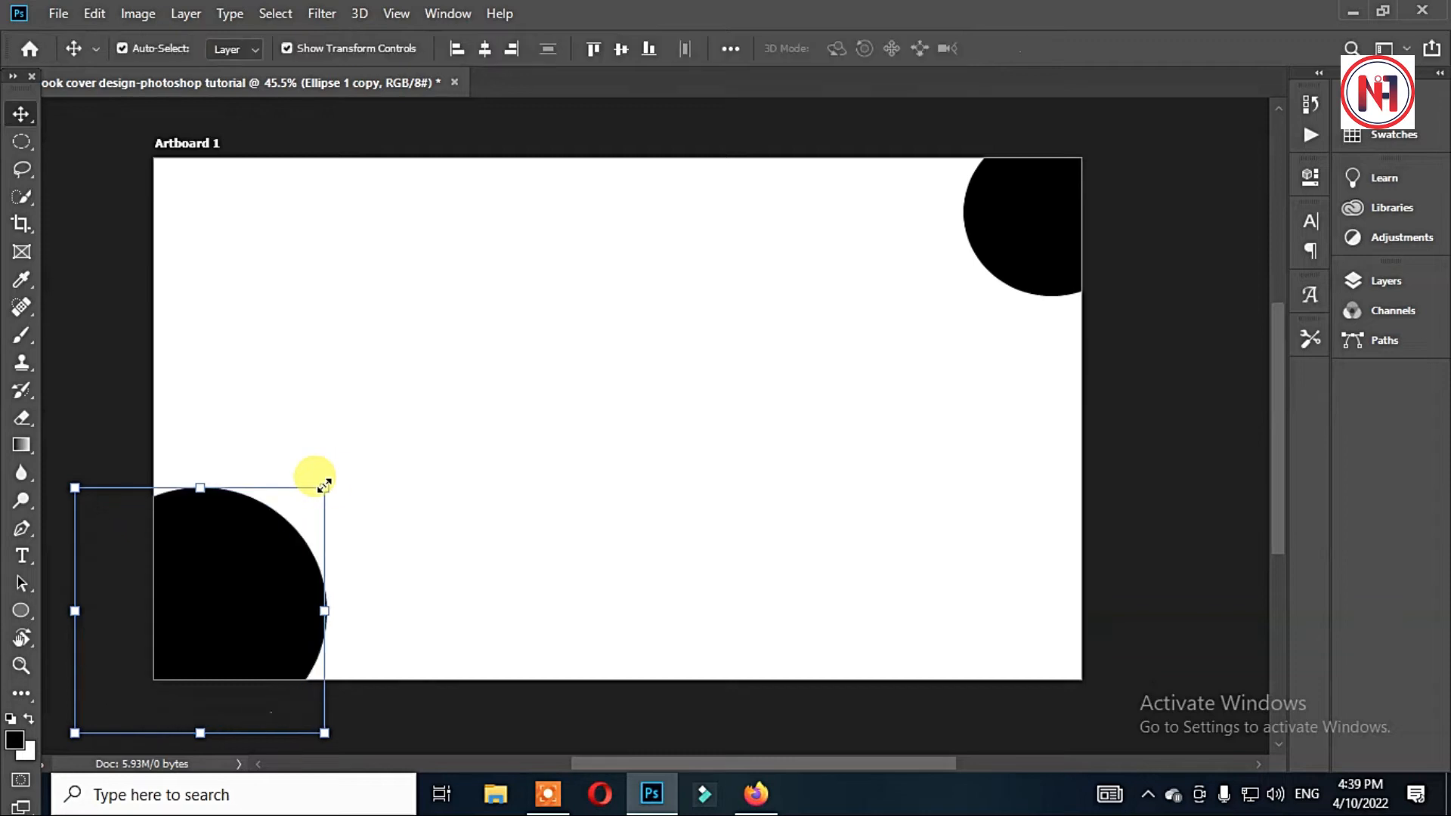
# Shrink the original ellipse and tuck it further into the artboard's top-right corner
pyautogui.click(1061, 245)
pyautogui.moveTo(1139, 128); pyautogui.dragTo(1089, 179)
pyautogui.moveTo(1037, 228); pyautogui.dragTo(1095, 160)
pyautogui.press('Return')
pyautogui.click(1205, 299)
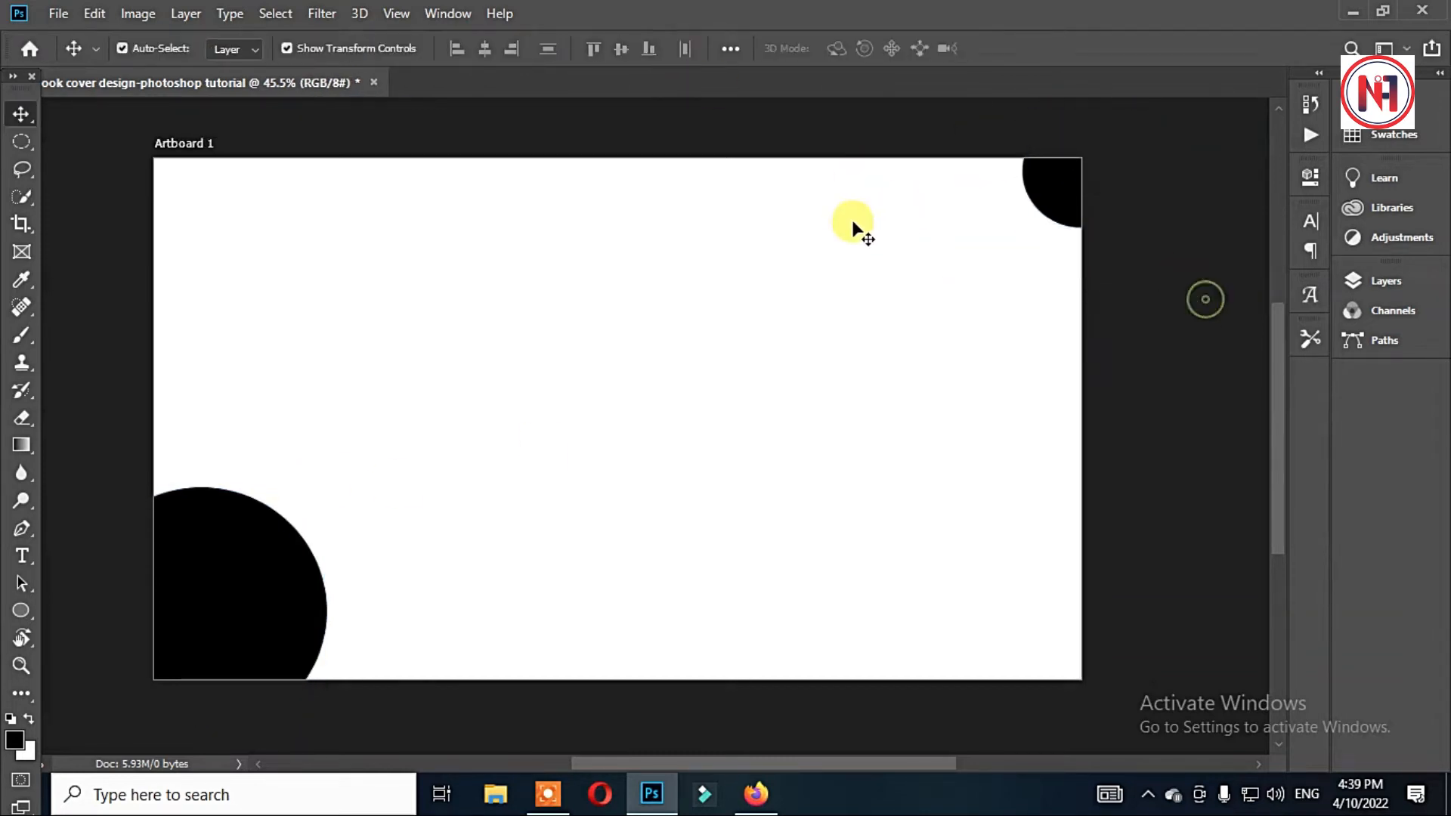
# Draw a large black five-sided polygon on the left half of the artboard
pyautogui.scroll(-2, 920, 311)
pyautogui.click(22, 612)
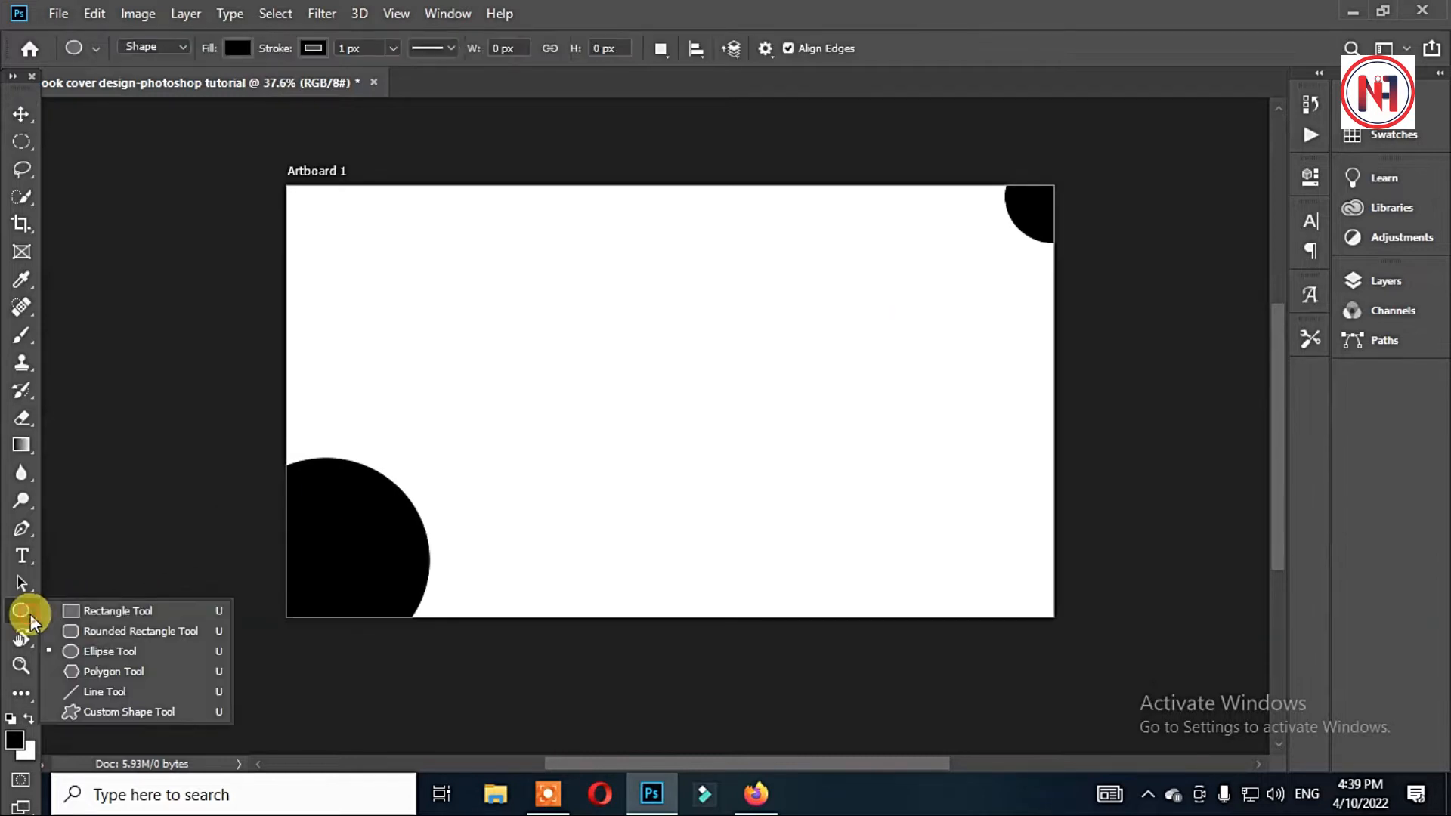
pyautogui.click(117, 658)
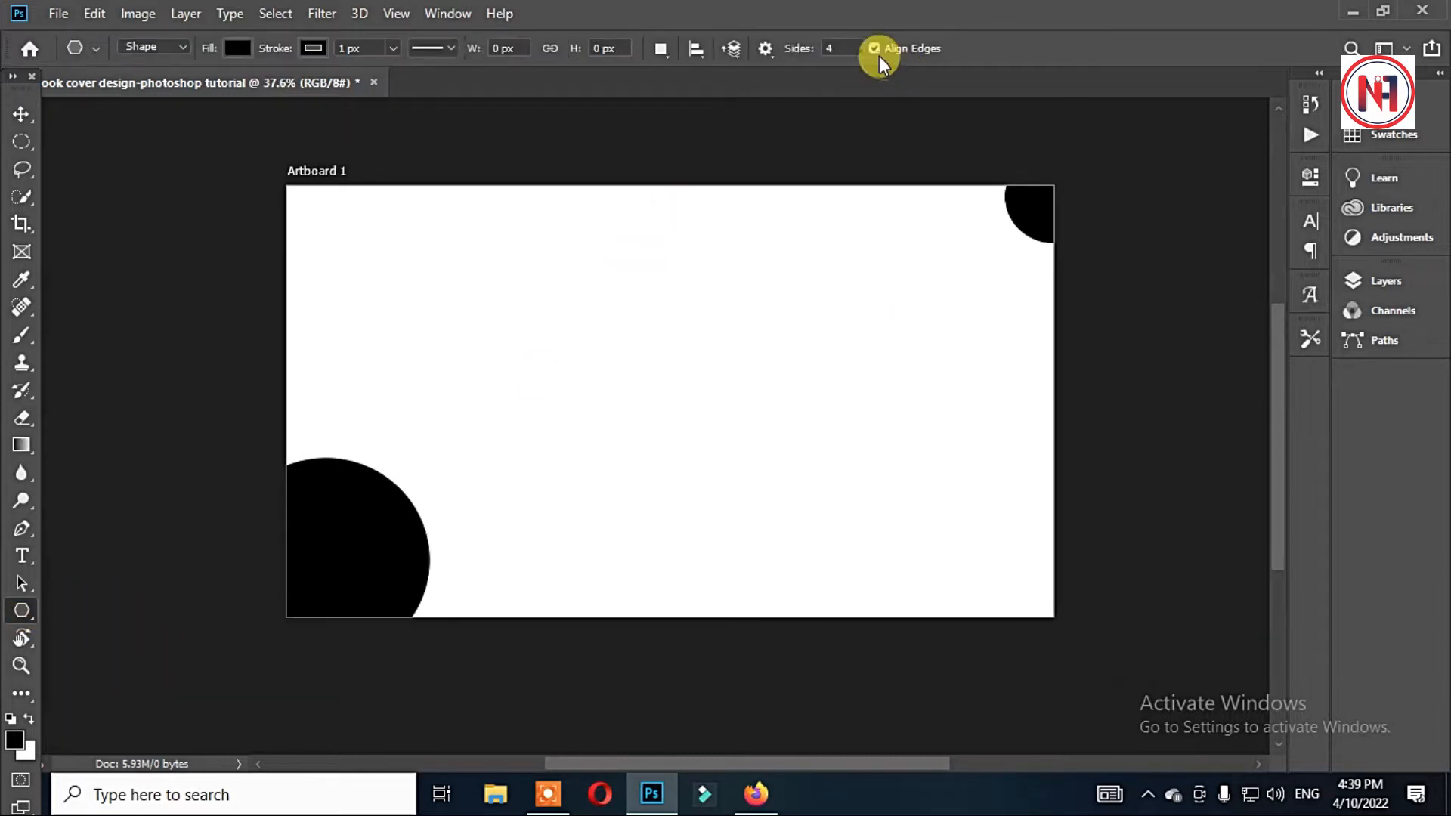
pyautogui.click(845, 41)
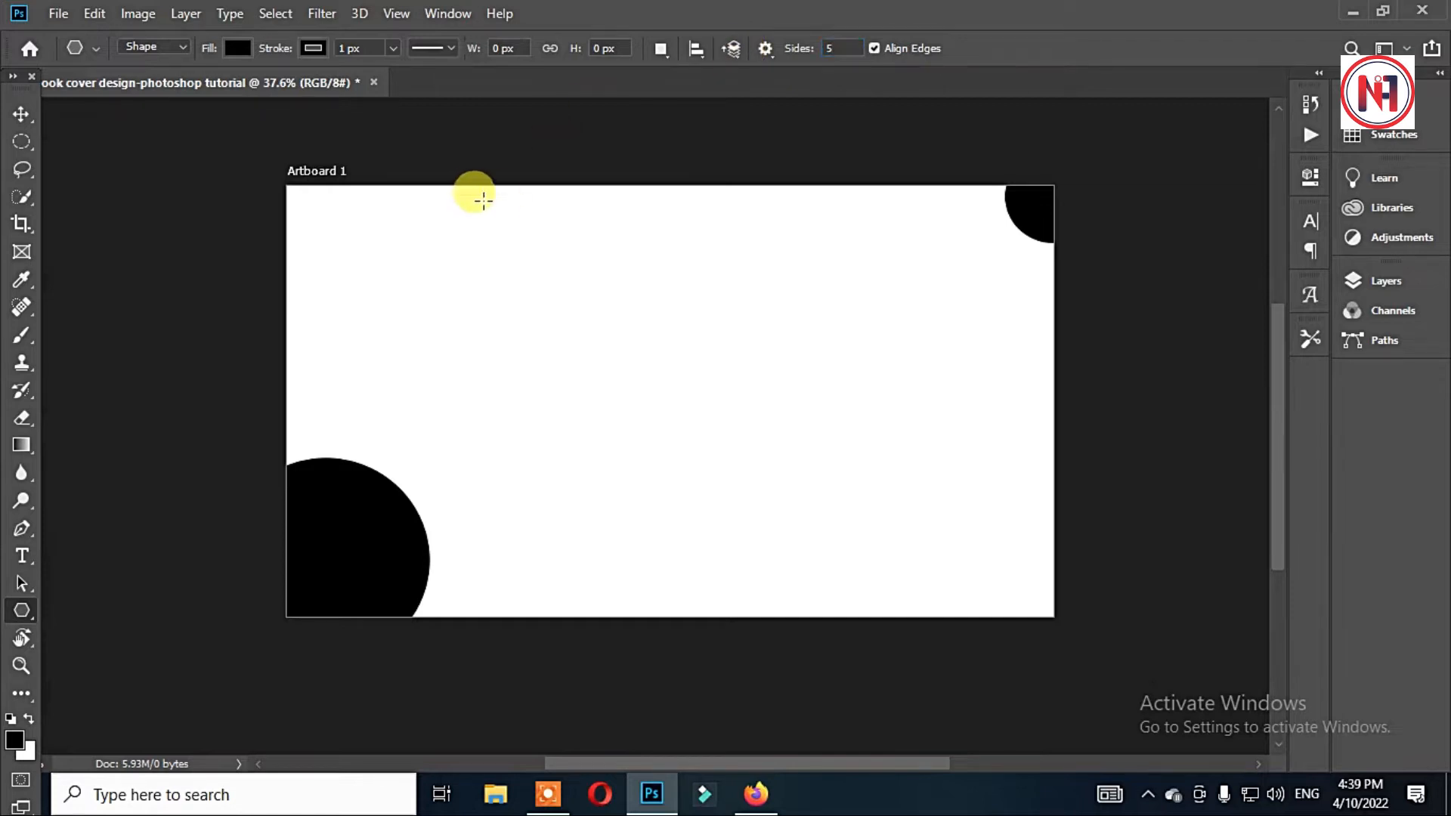
pyautogui.moveTo(347, 292); pyautogui.dragTo(724, 299)
# Rotate the polygon and position it over the artboard's left edge so that part of it extends outside
pyautogui.click(20, 115)
pyautogui.moveTo(557, 323); pyautogui.dragTo(526, 466)
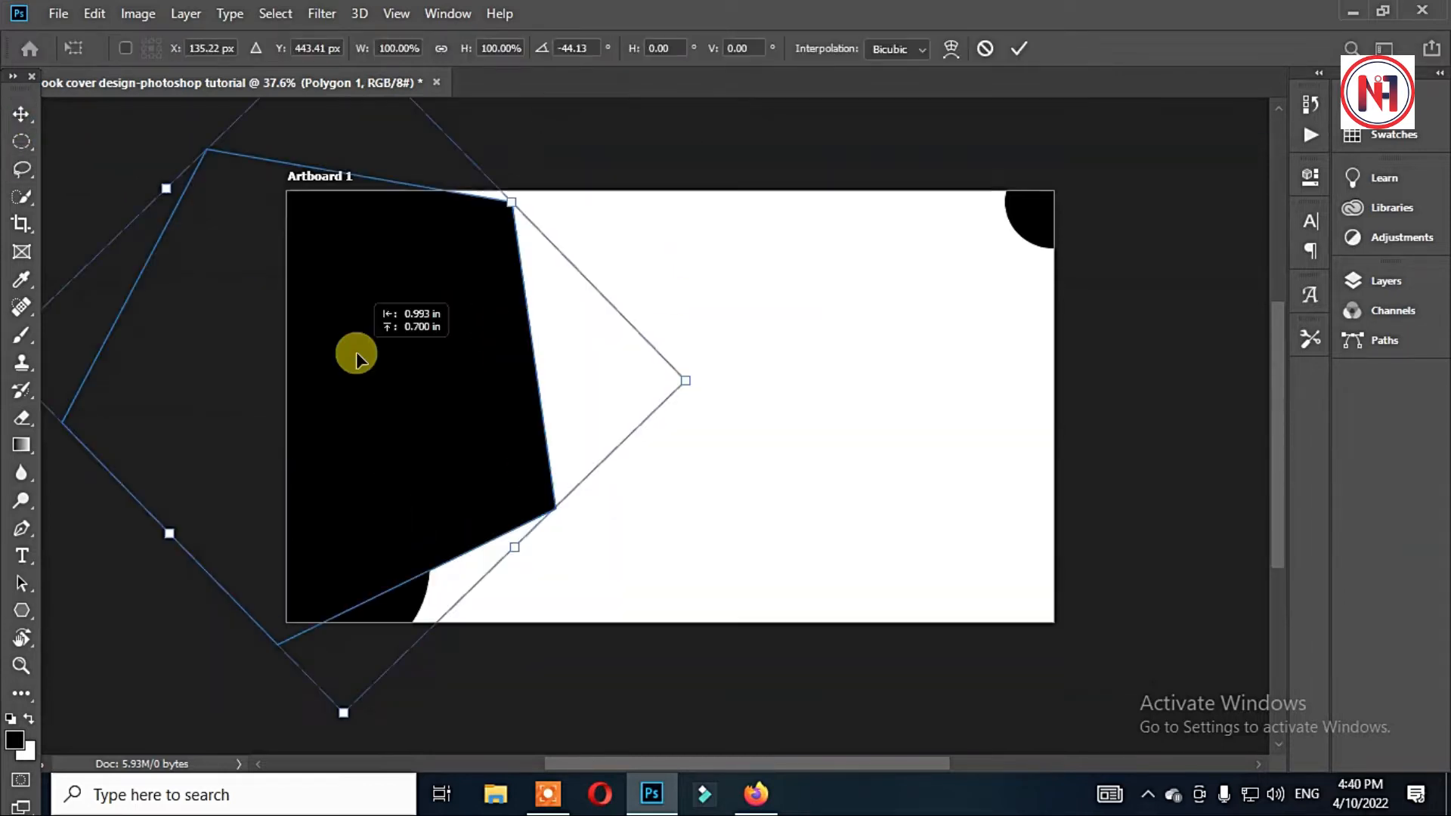
pyautogui.click(710, 164)
pyautogui.moveTo(469, 252); pyautogui.dragTo(470, 285)
pyautogui.moveTo(557, 143); pyautogui.dragTo(476, 389)
pyautogui.press('Return')
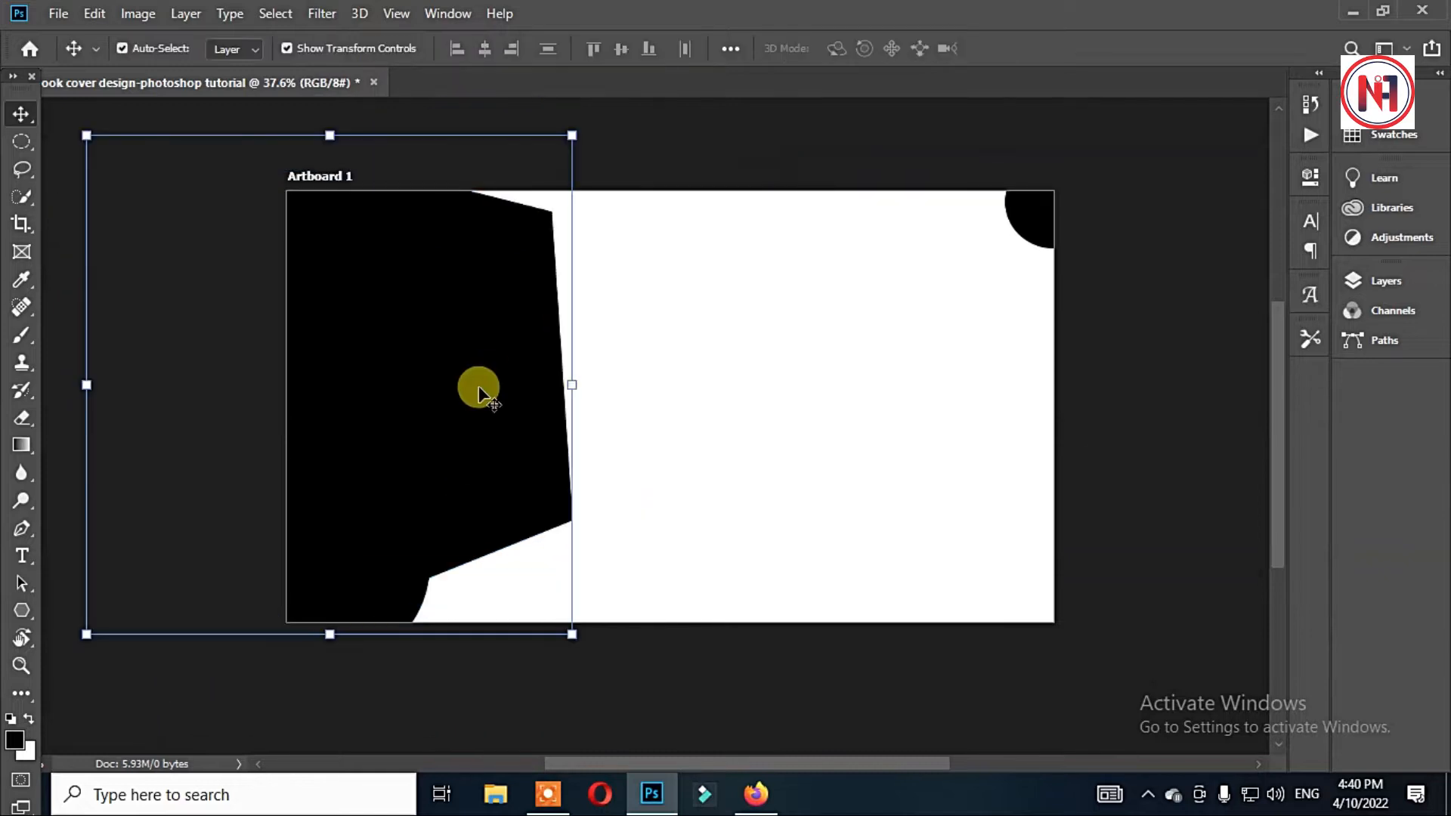
# Duplicate the polygon and recolor the lower Polygon 1 layer orange, #ff9600
pyautogui.hotkey('ctrl', 'j')
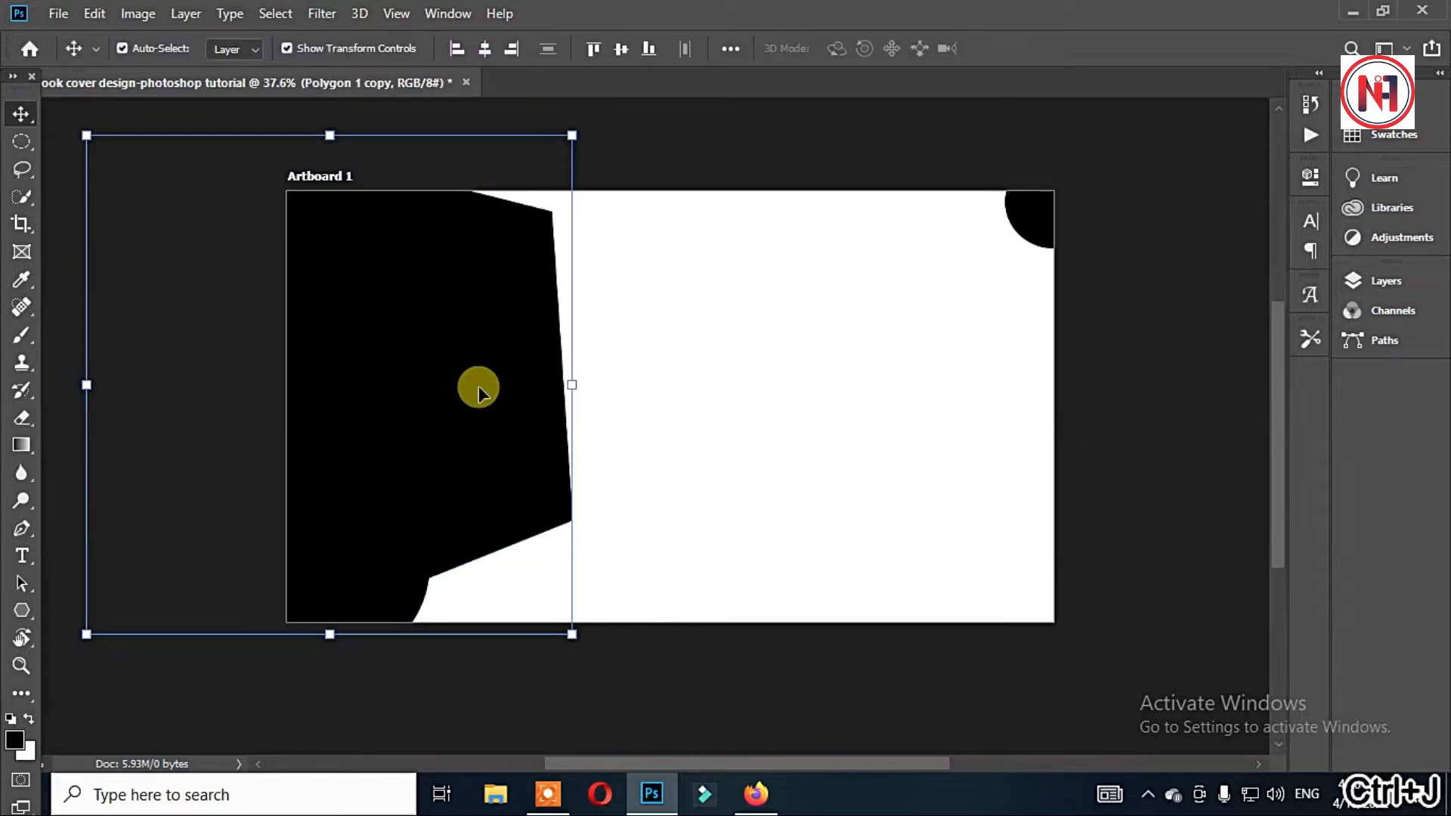
pyautogui.click(1377, 281)
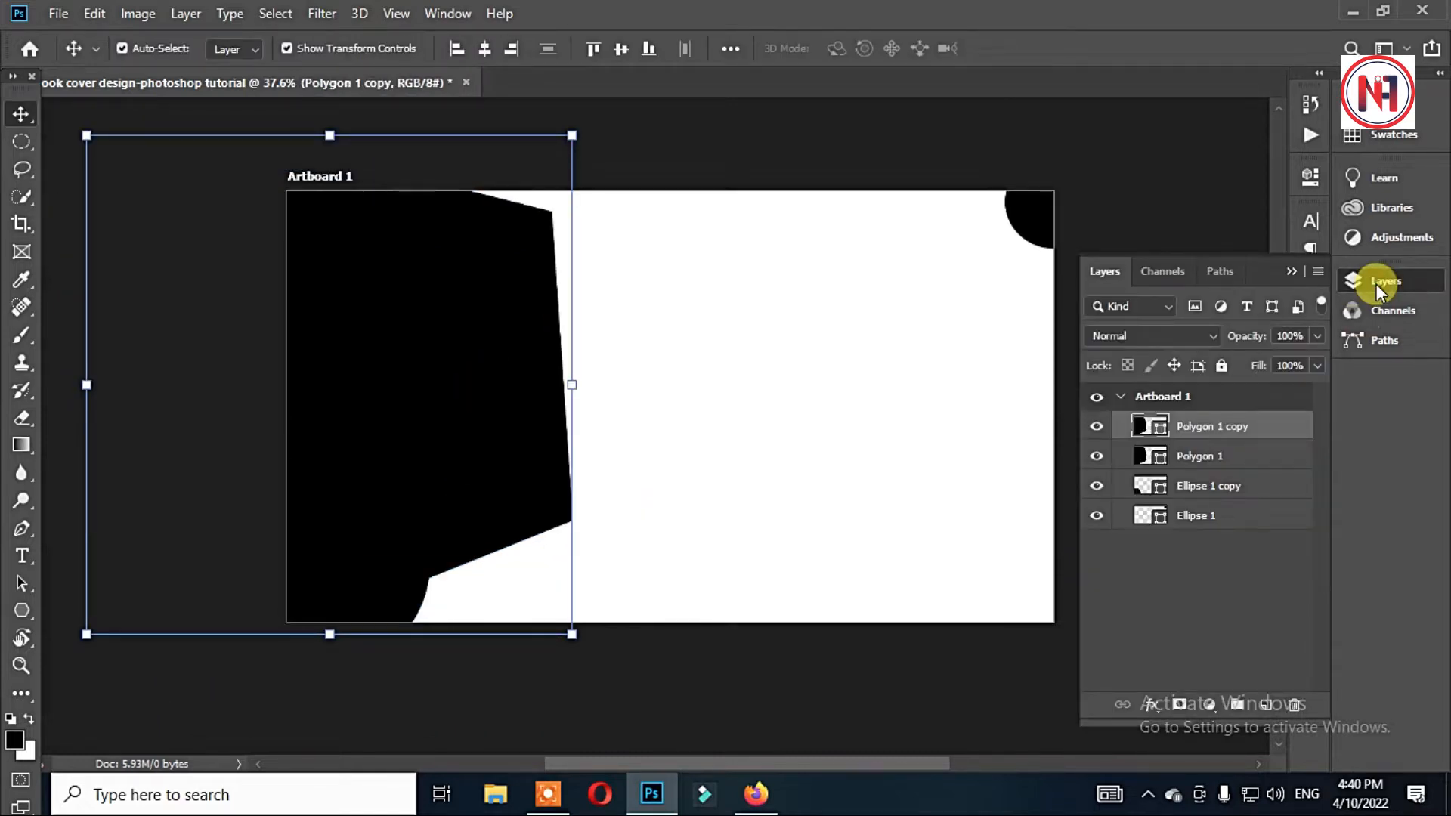
pyautogui.click(1197, 456)
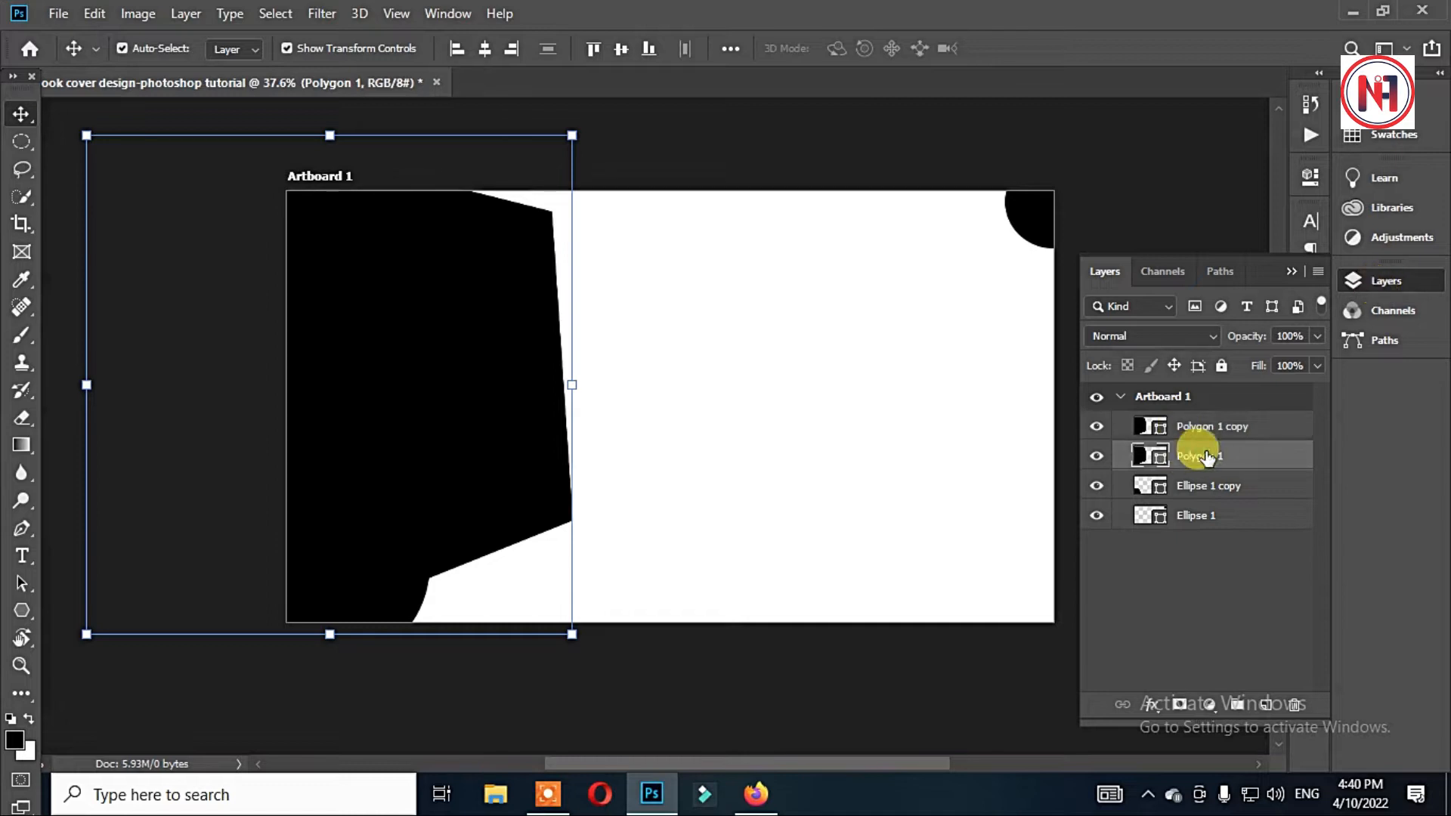
pyautogui.doubleClick(1141, 456)
pyautogui.write('ffde00')
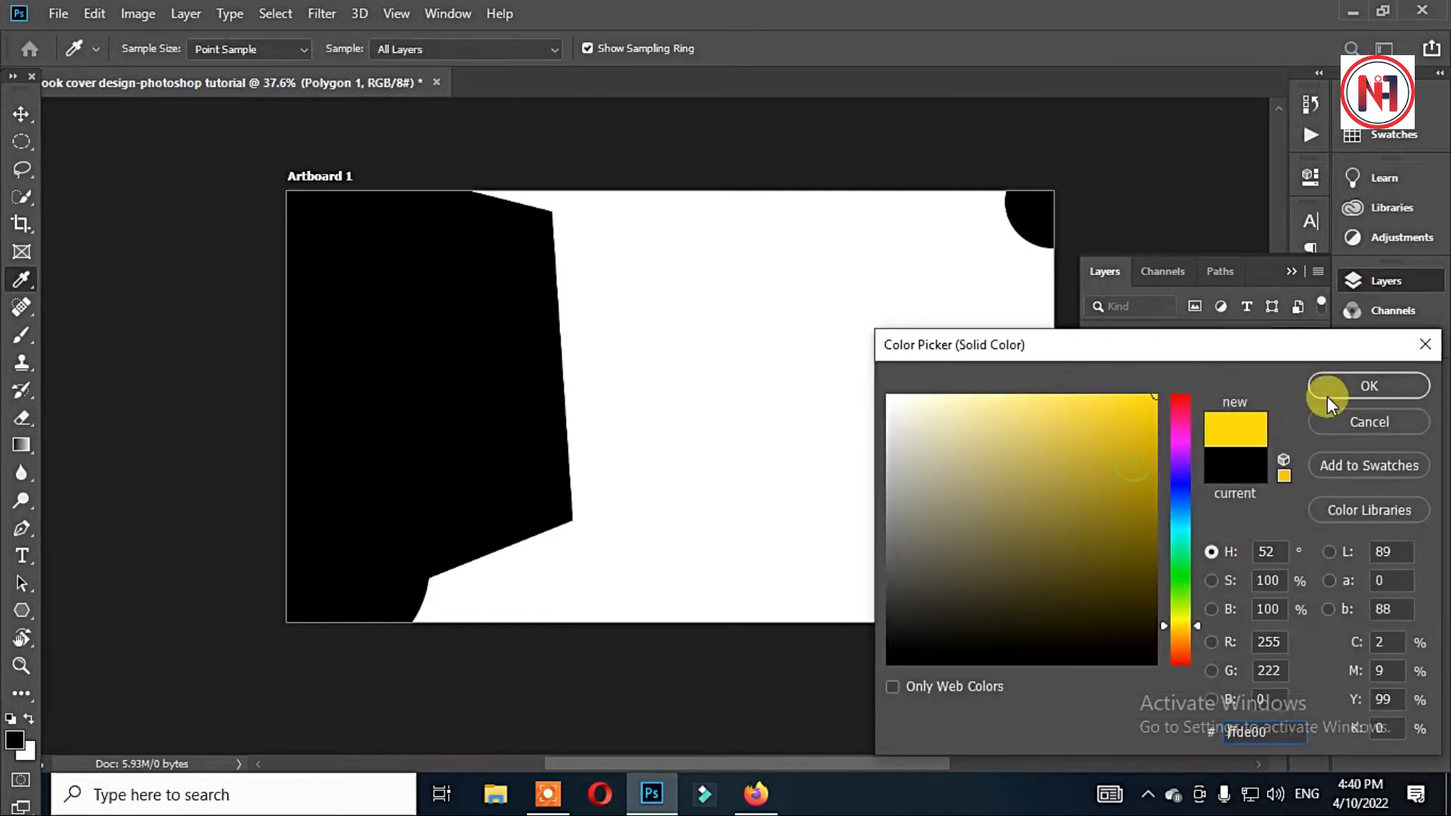
pyautogui.click(1174, 639)
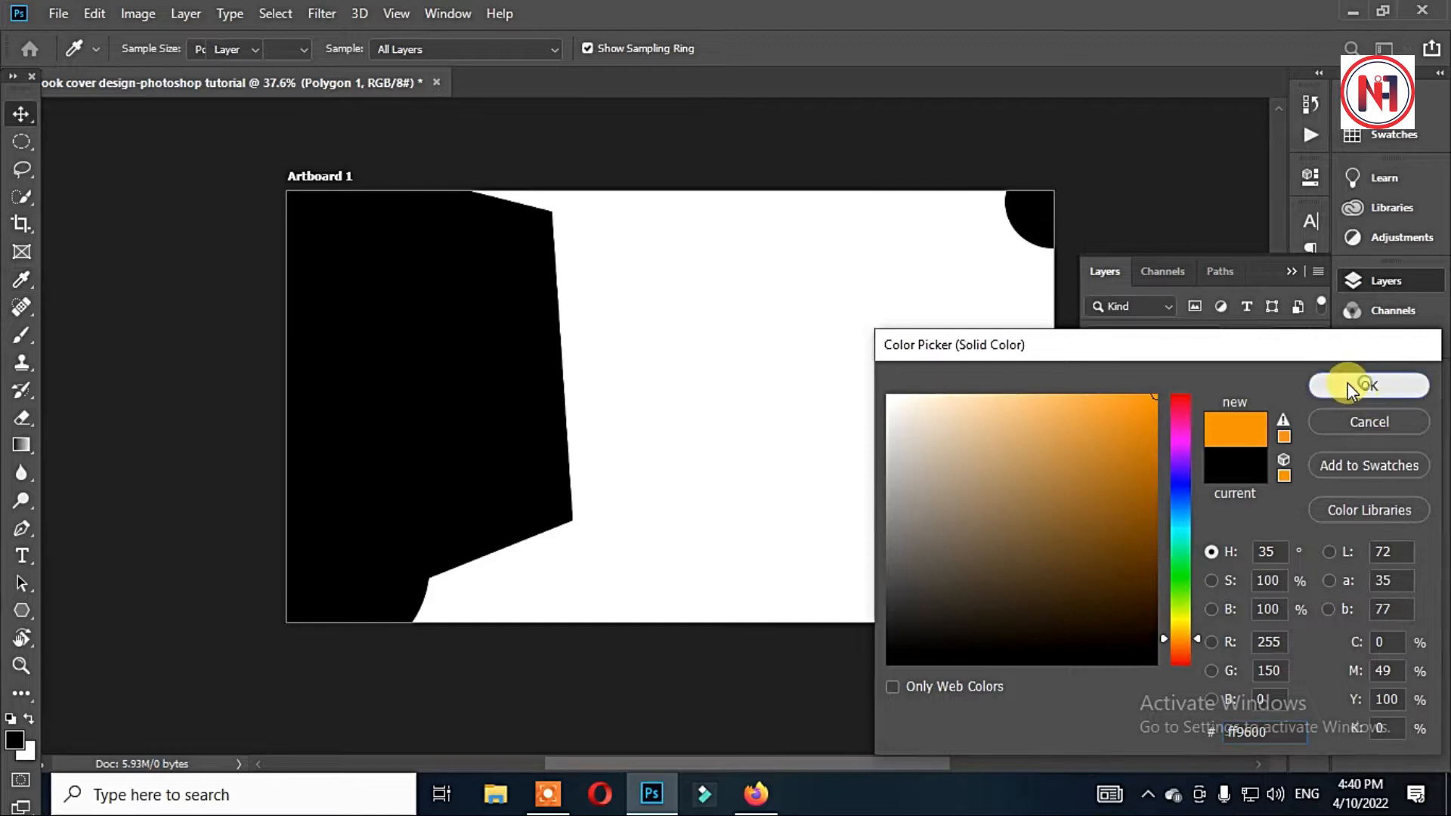
pyautogui.click(1353, 385)
# Nudge the orange polygon down and right so it forms a thin border along the black polygon's edges
pyautogui.press('v')
pyautogui.press('Down')
pyautogui.press('Down')
pyautogui.press('Down')
pyautogui.press('Down')
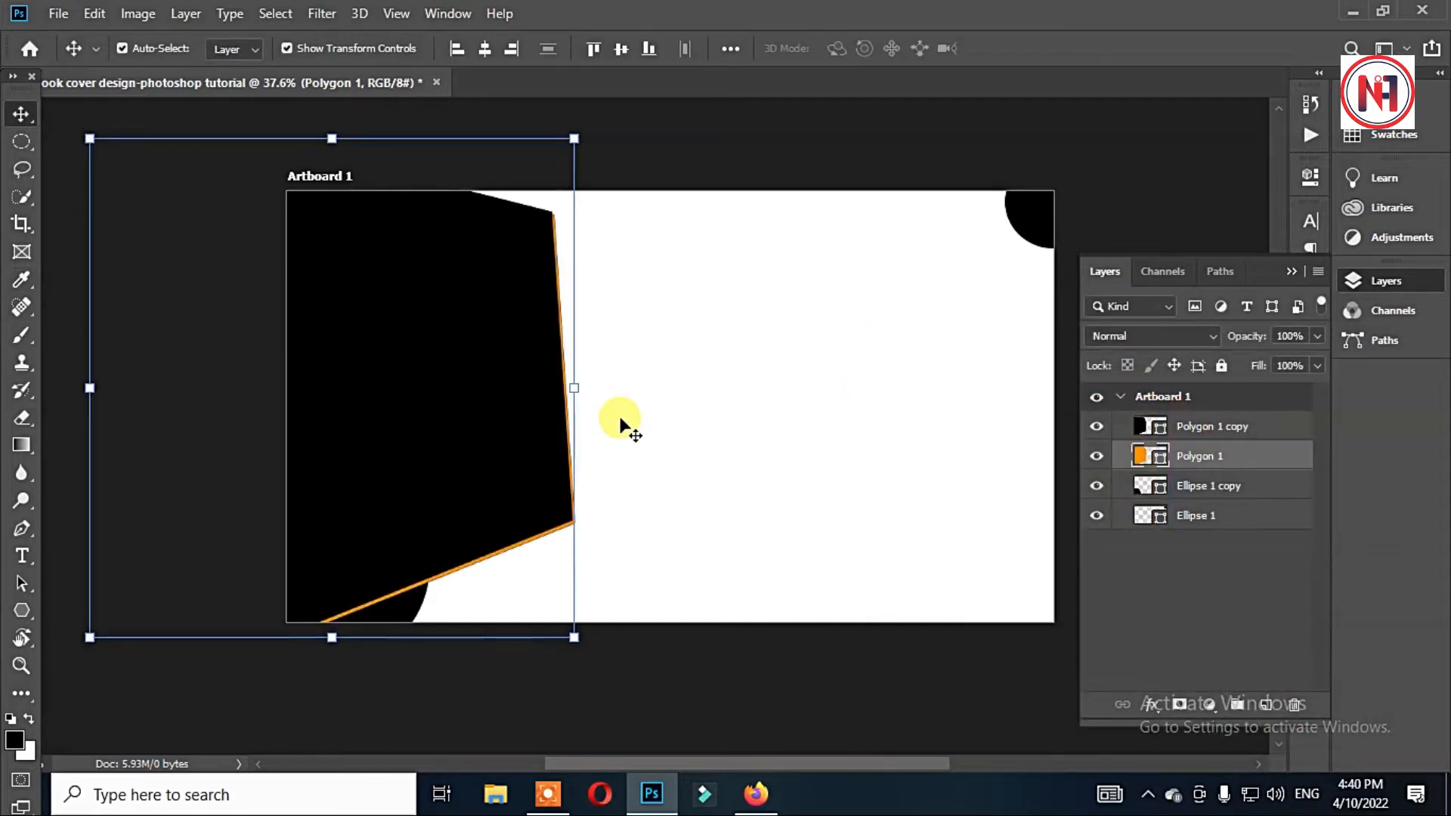
pyautogui.press('Right')
pyautogui.press('Right')
pyautogui.press('Right')
pyautogui.press('Right')
pyautogui.press('Down')
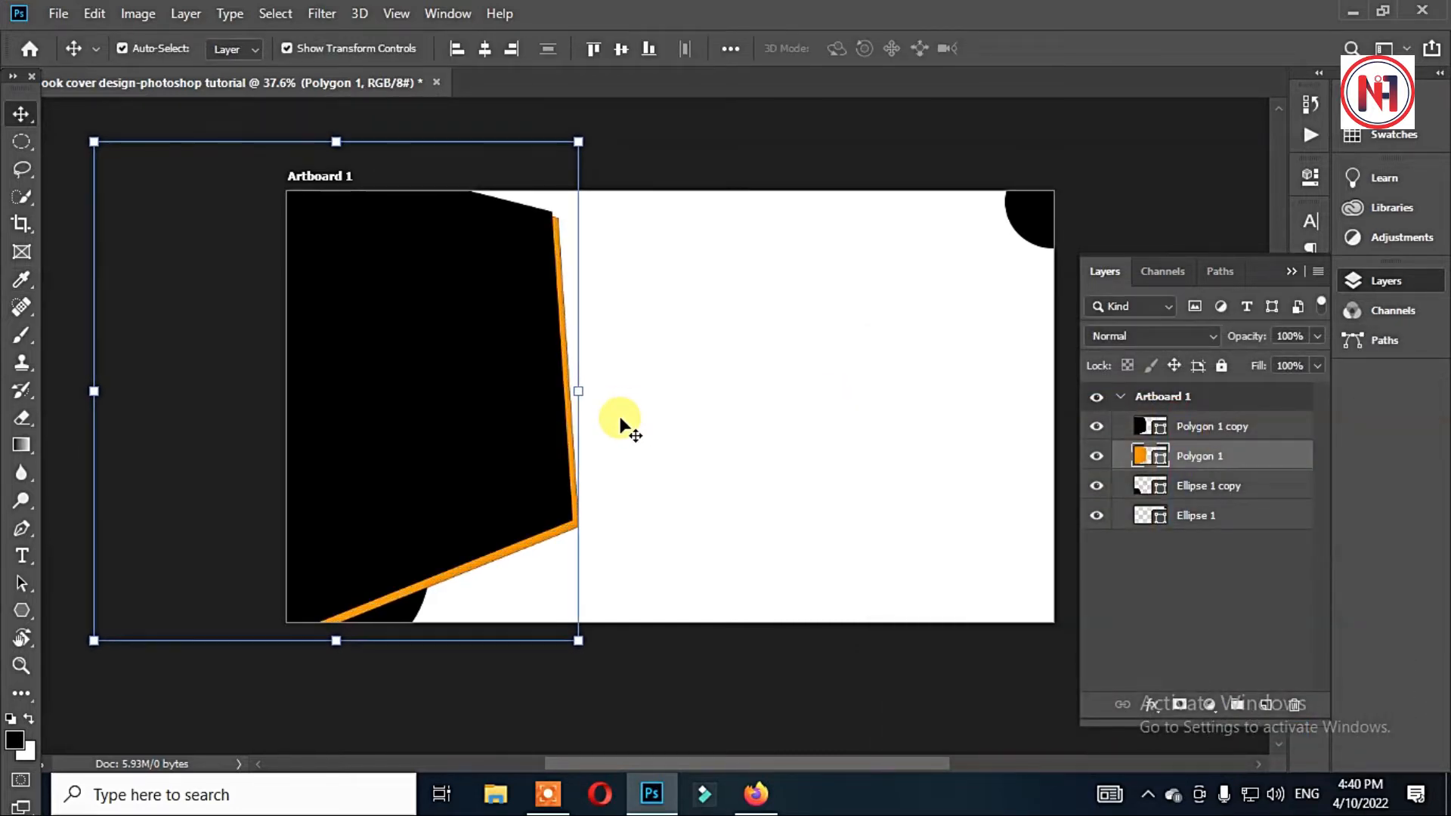
pyautogui.click(641, 146)
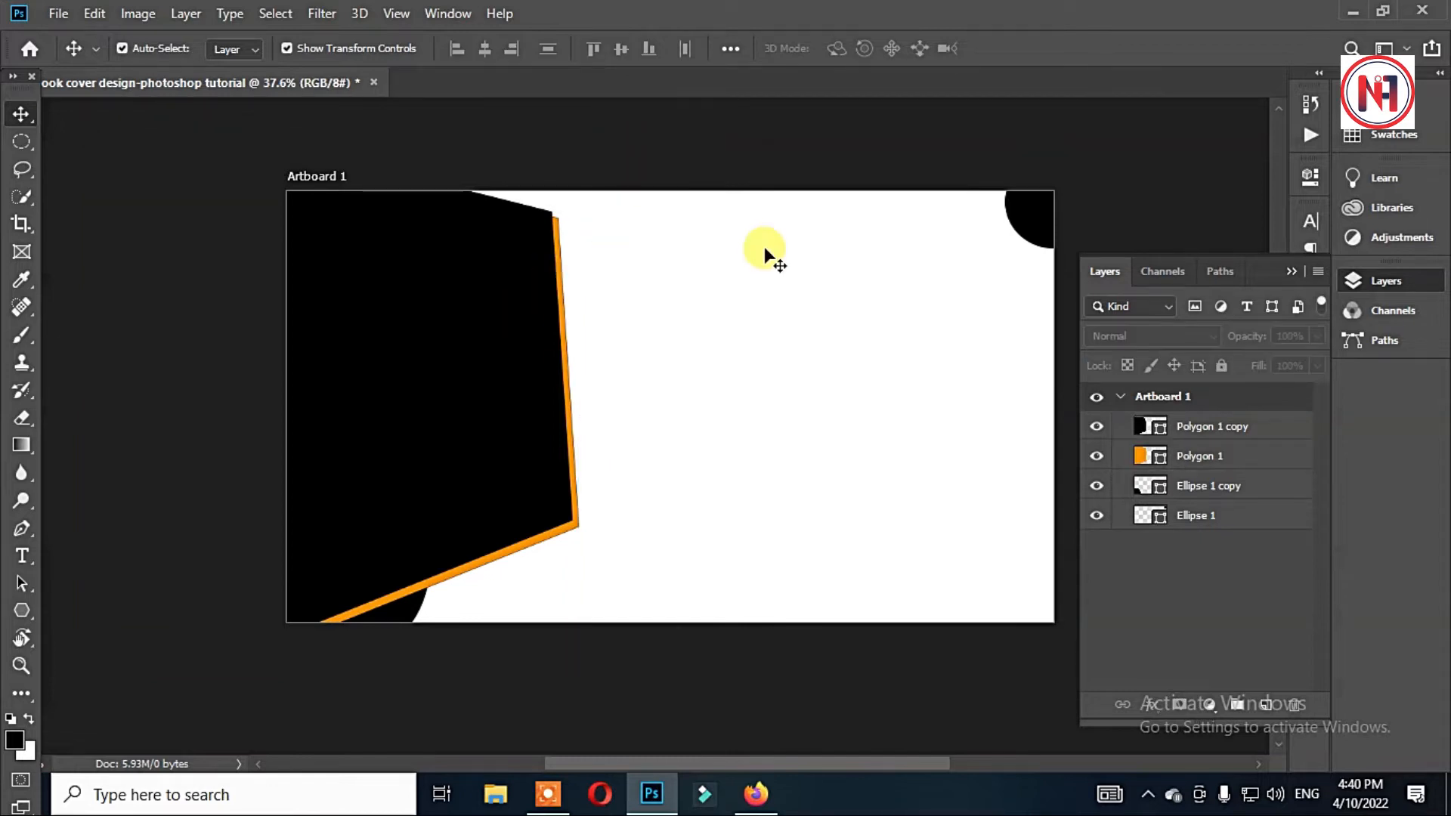
# Draw a vertical rectangle about 135 x 1388 px across the artboard, just beyond the polygon
pyautogui.rightClick(21, 610)
pyautogui.click(113, 608)
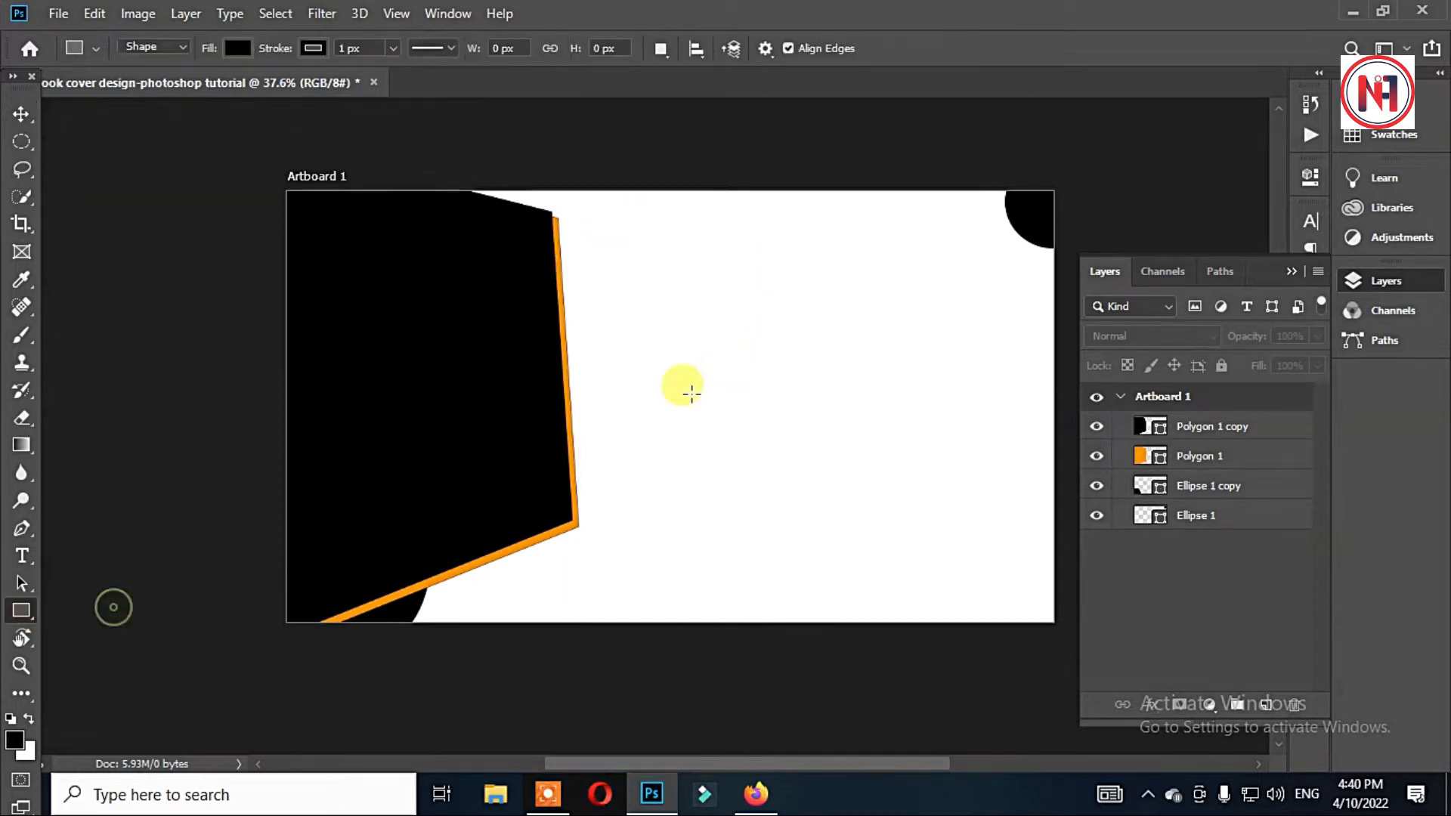
pyautogui.moveTo(711, 116); pyautogui.dragTo(765, 669)
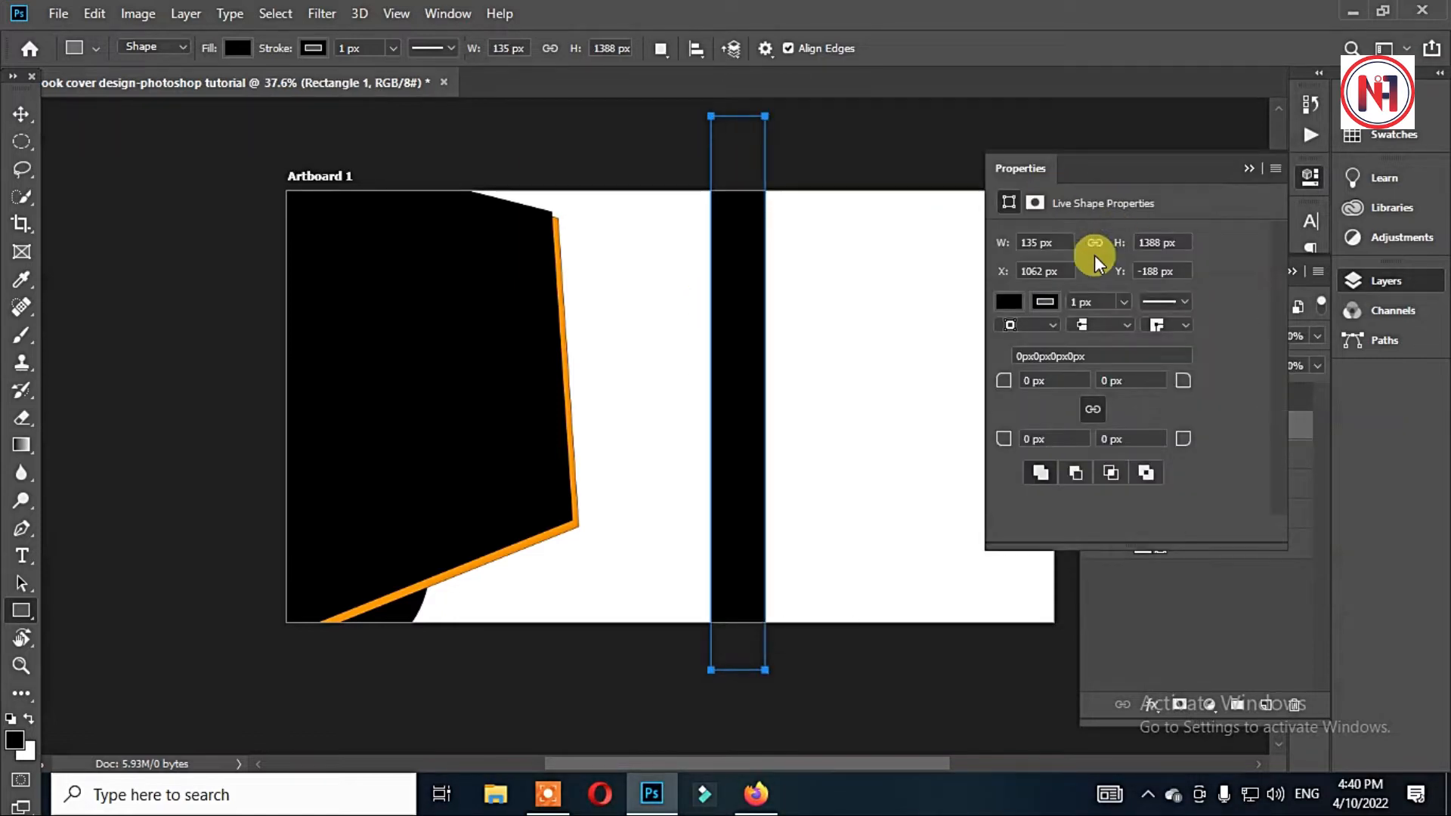
# Fill the vertical rectangle with the orange sampled from the polygon's border, #ff9600
pyautogui.click(1013, 305)
pyautogui.click(1173, 442)
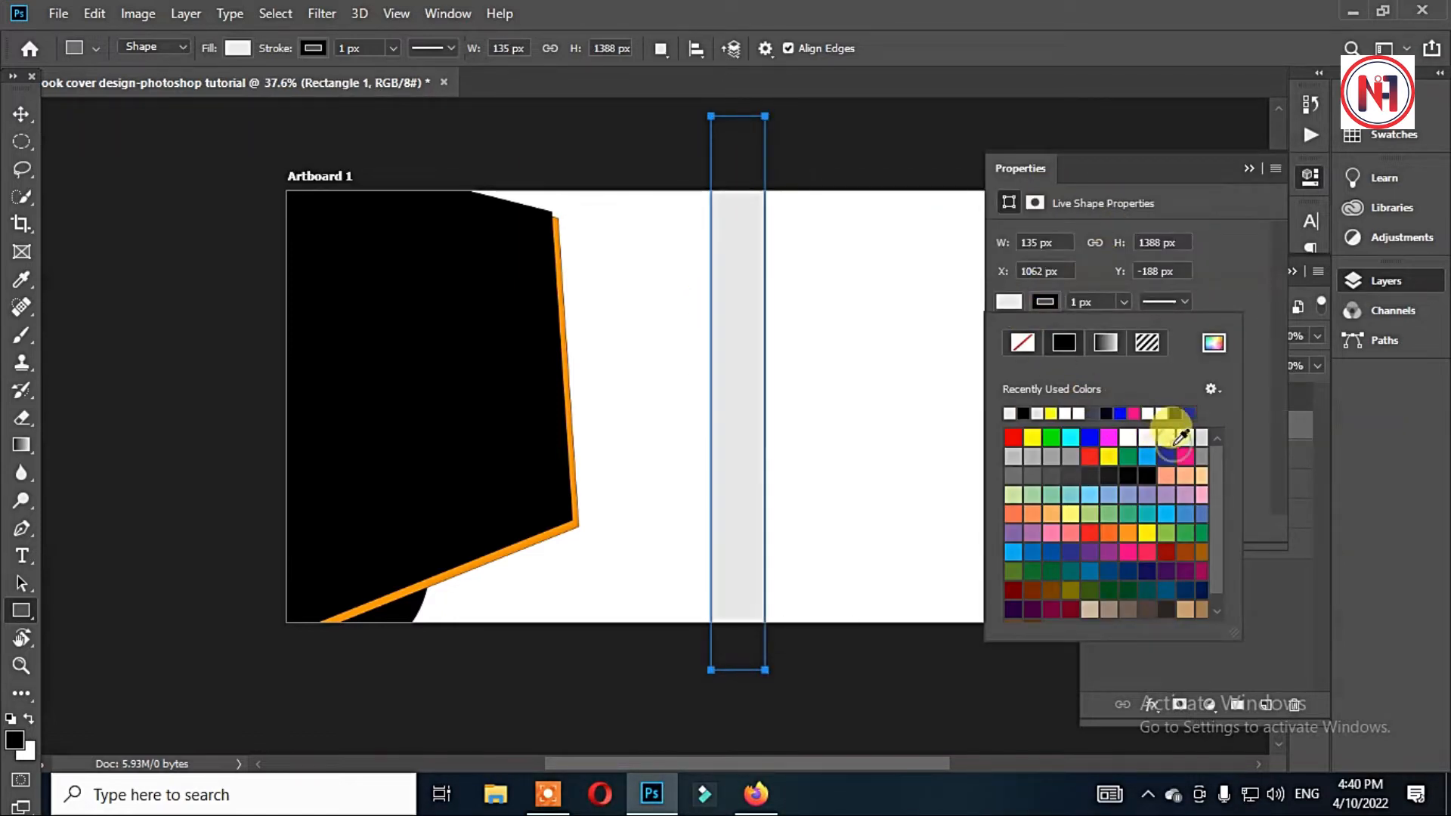
pyautogui.click(1214, 344)
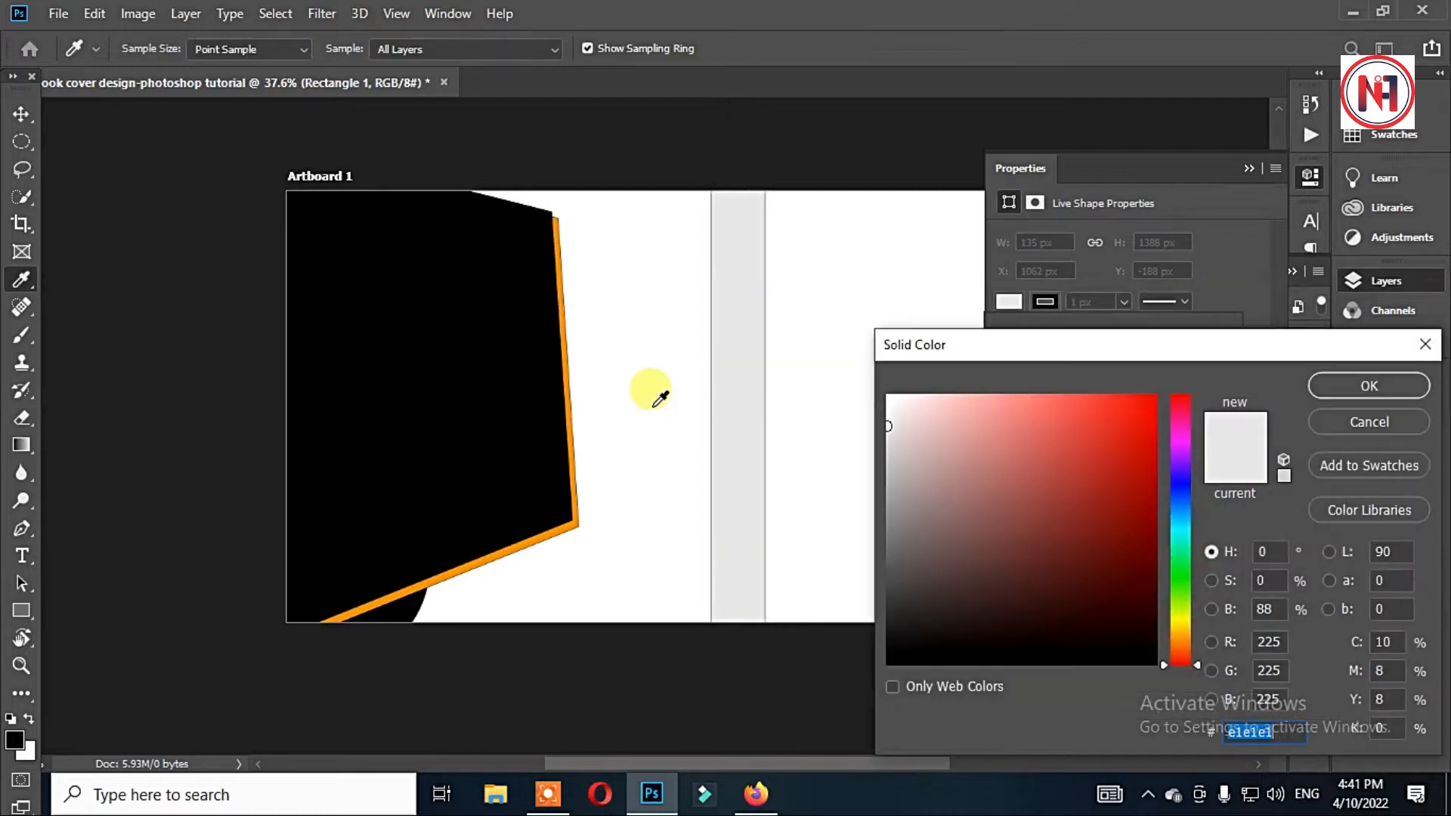
pyautogui.click(569, 393)
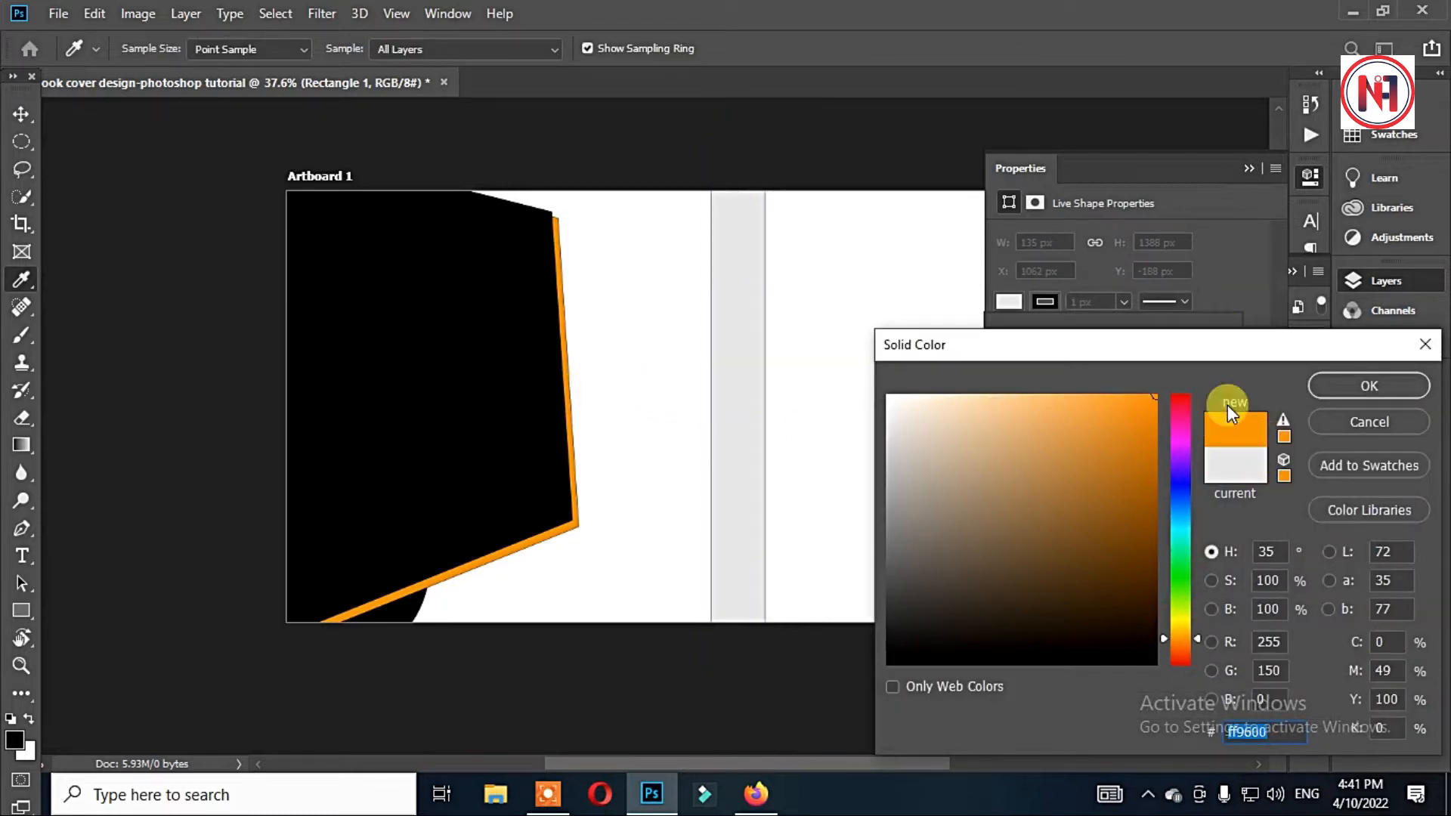
pyautogui.click(1409, 385)
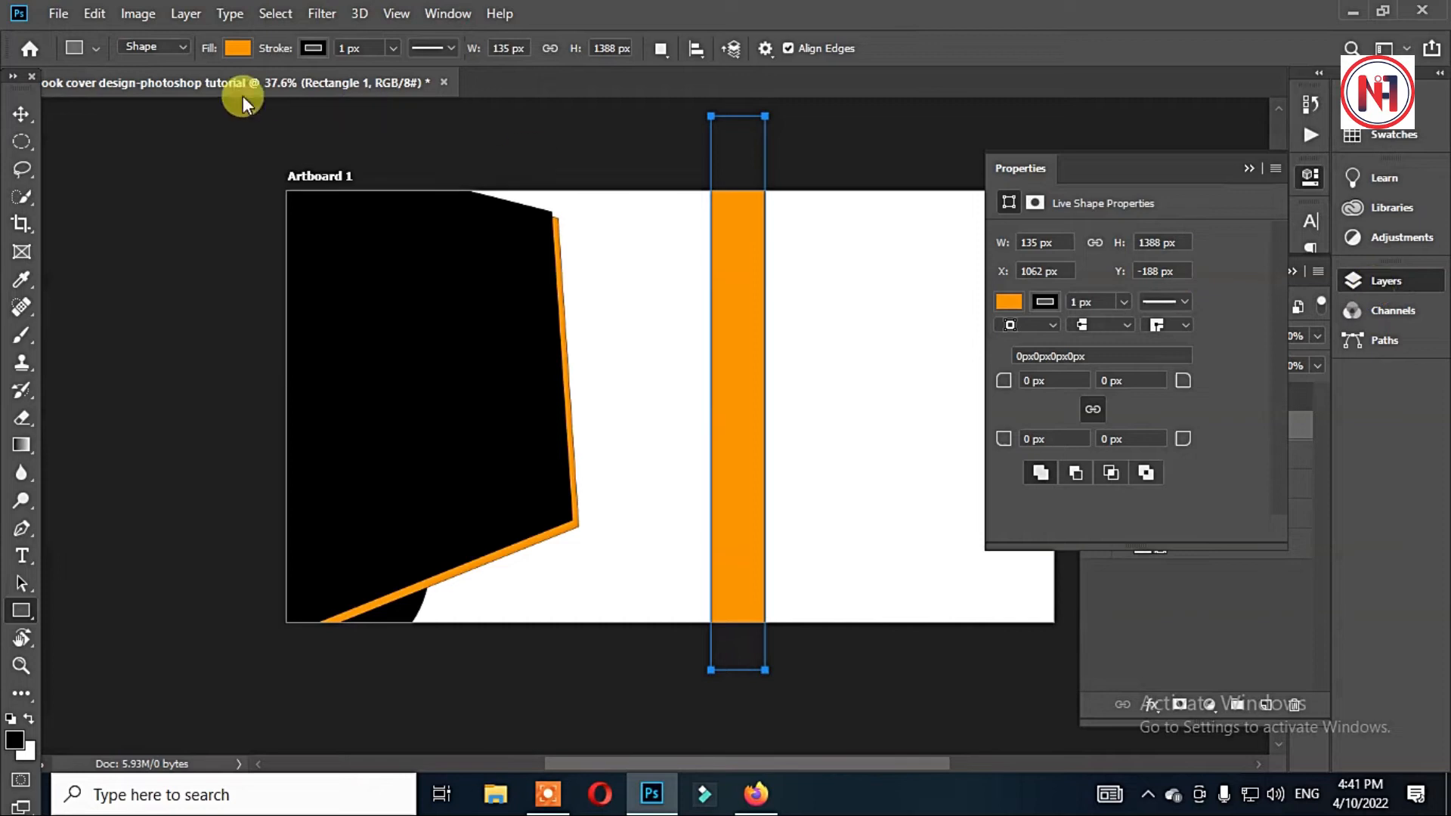
# Rotate the orange rectangle into a diagonal bar crossing the polygon's right edge and place its layer below Polygon 1 copy
pyautogui.hotkey('ctrl', 't')
pyautogui.moveTo(780, 91); pyautogui.dragTo(916, 135)
pyautogui.moveTo(806, 222); pyautogui.dragTo(648, 257)
pyautogui.moveTo(701, 179); pyautogui.dragTo(729, 134)
pyautogui.press('Return')
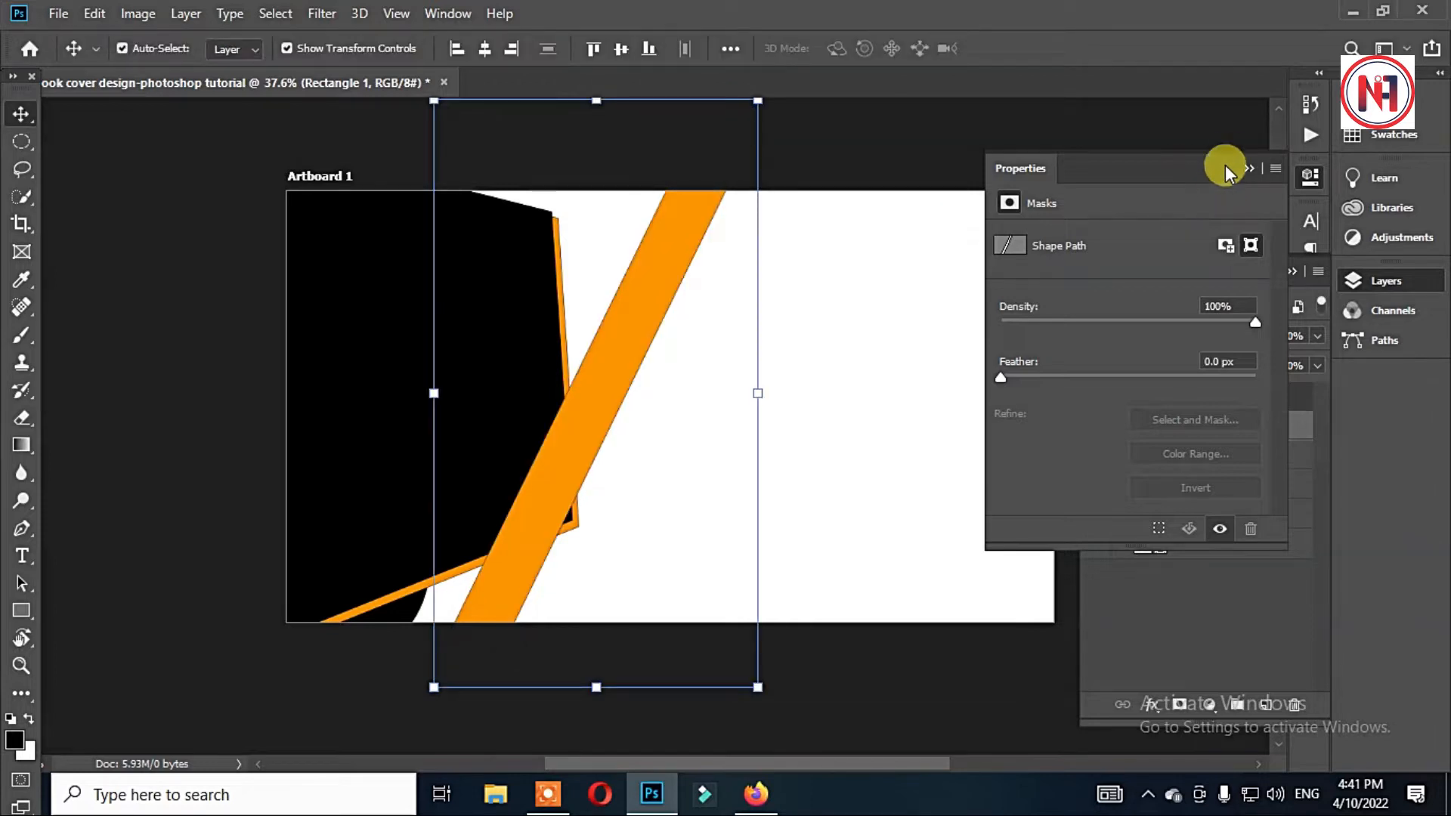
pyautogui.click(1248, 168)
pyautogui.moveTo(1179, 427); pyautogui.dragTo(1188, 472)
# Remove the diagonal bar's stroke and shift the bar slightly left
pyautogui.press('u')
pyautogui.click(303, 45)
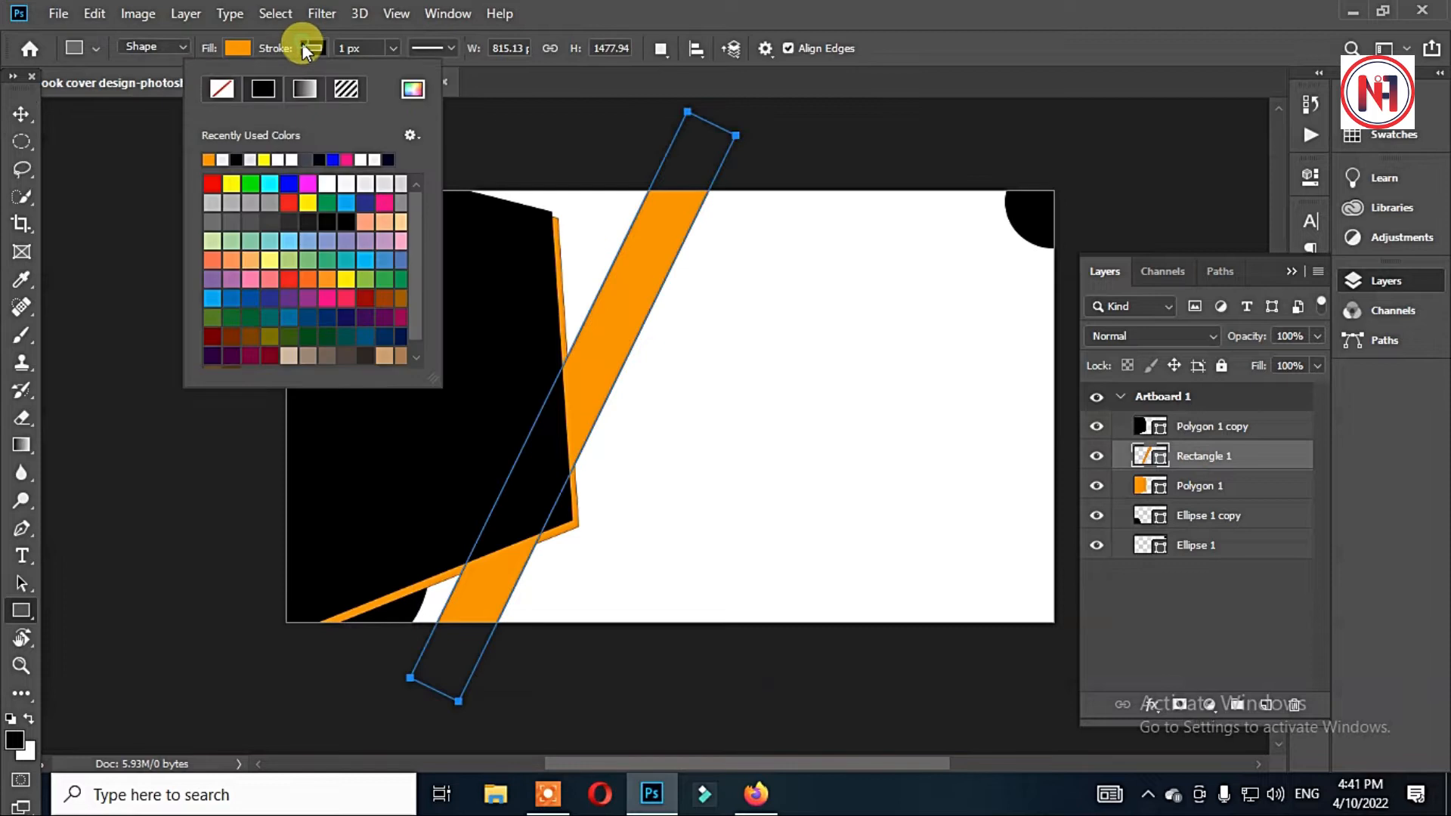
pyautogui.click(225, 88)
pyautogui.press('v')
pyautogui.moveTo(619, 320); pyautogui.dragTo(611, 320)
# Paste the portrait photo above the black polygon, enlarged to cover it, and clip the photo to Polygon 1 copy
pyautogui.click(462, 337)
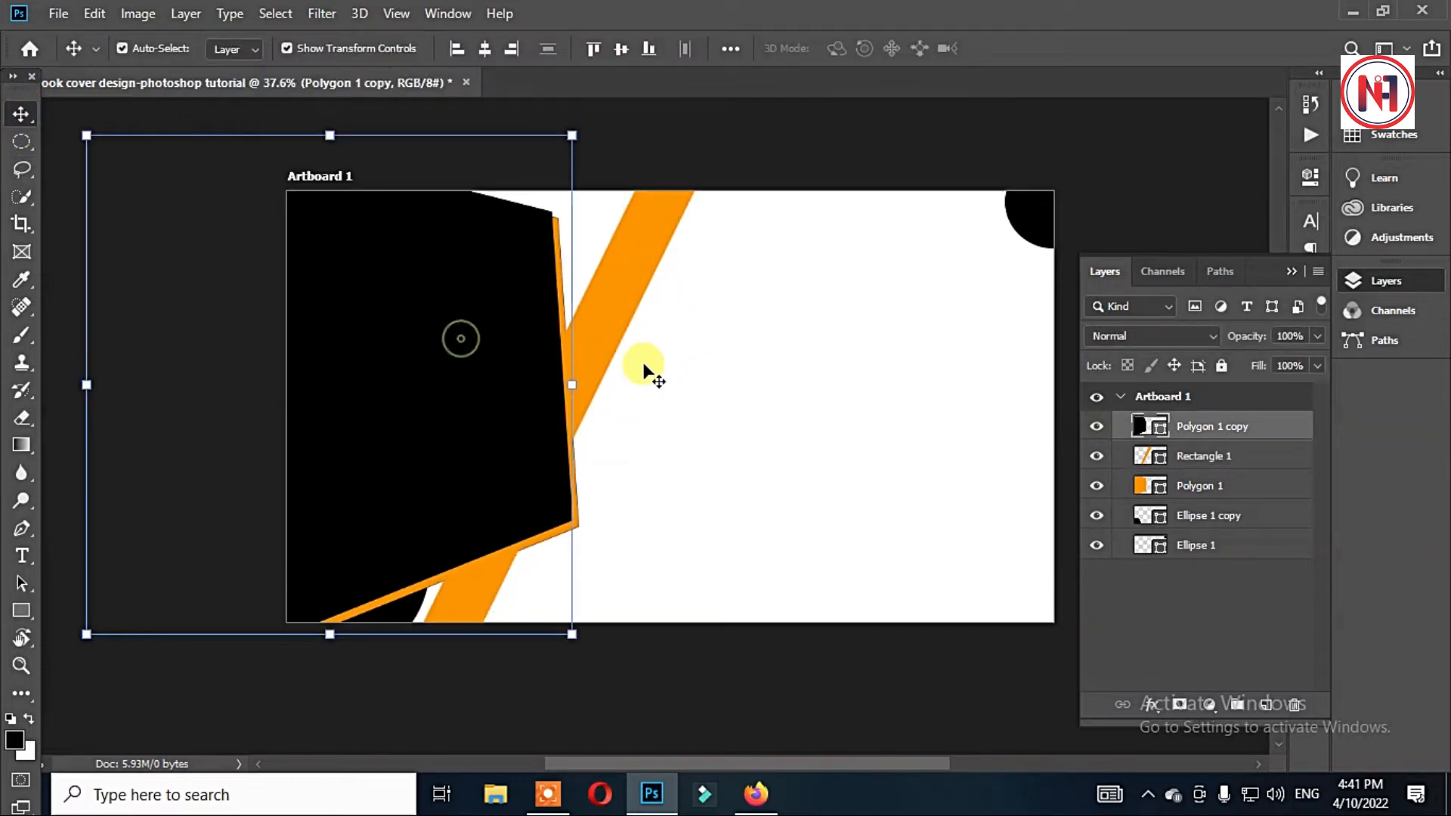
pyautogui.hotkey('ctrl', 'v')
pyautogui.moveTo(684, 391); pyautogui.dragTo(401, 299)
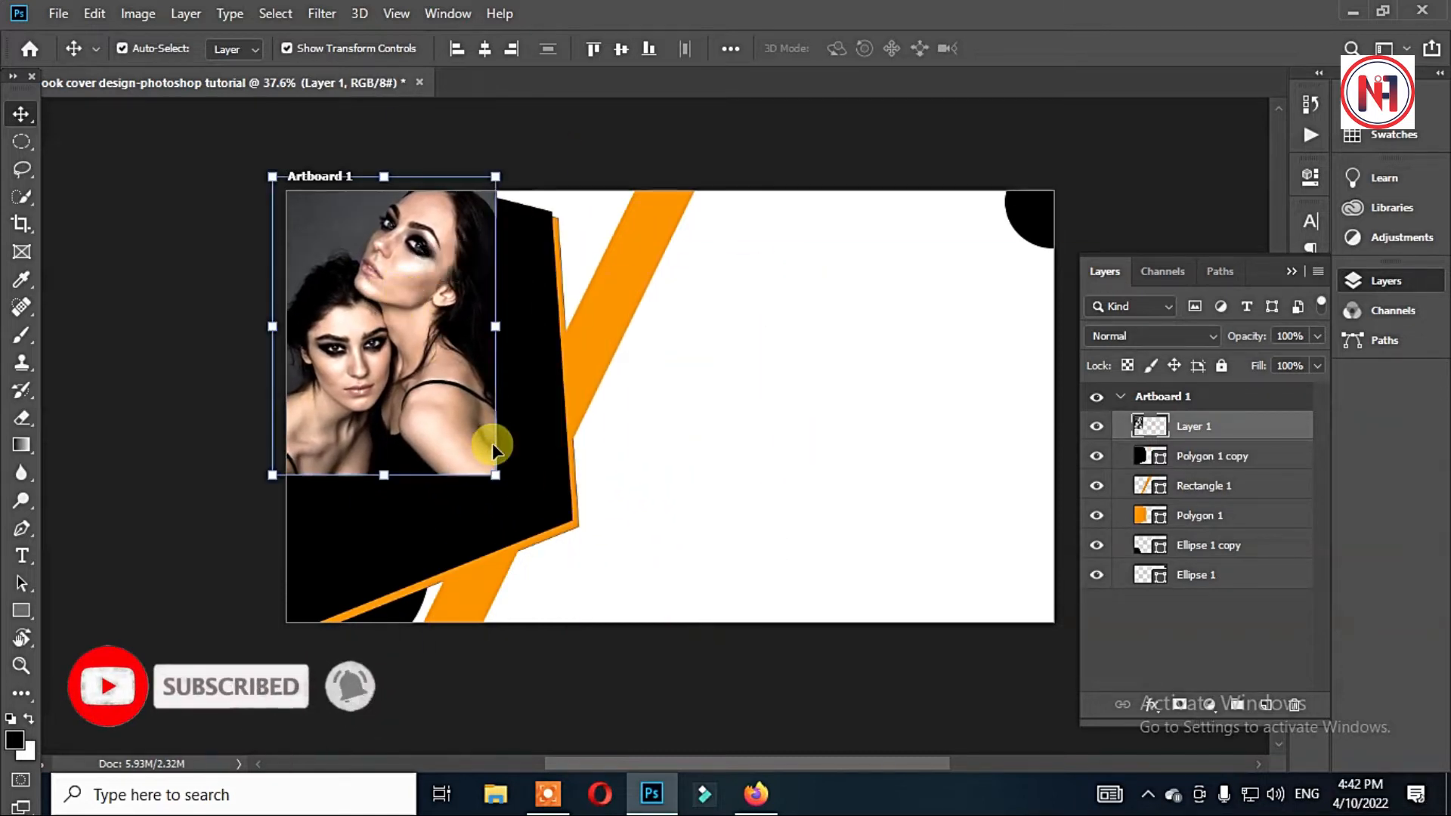
pyautogui.moveTo(499, 173); pyautogui.dragTo(572, 175)
pyautogui.press('Return')
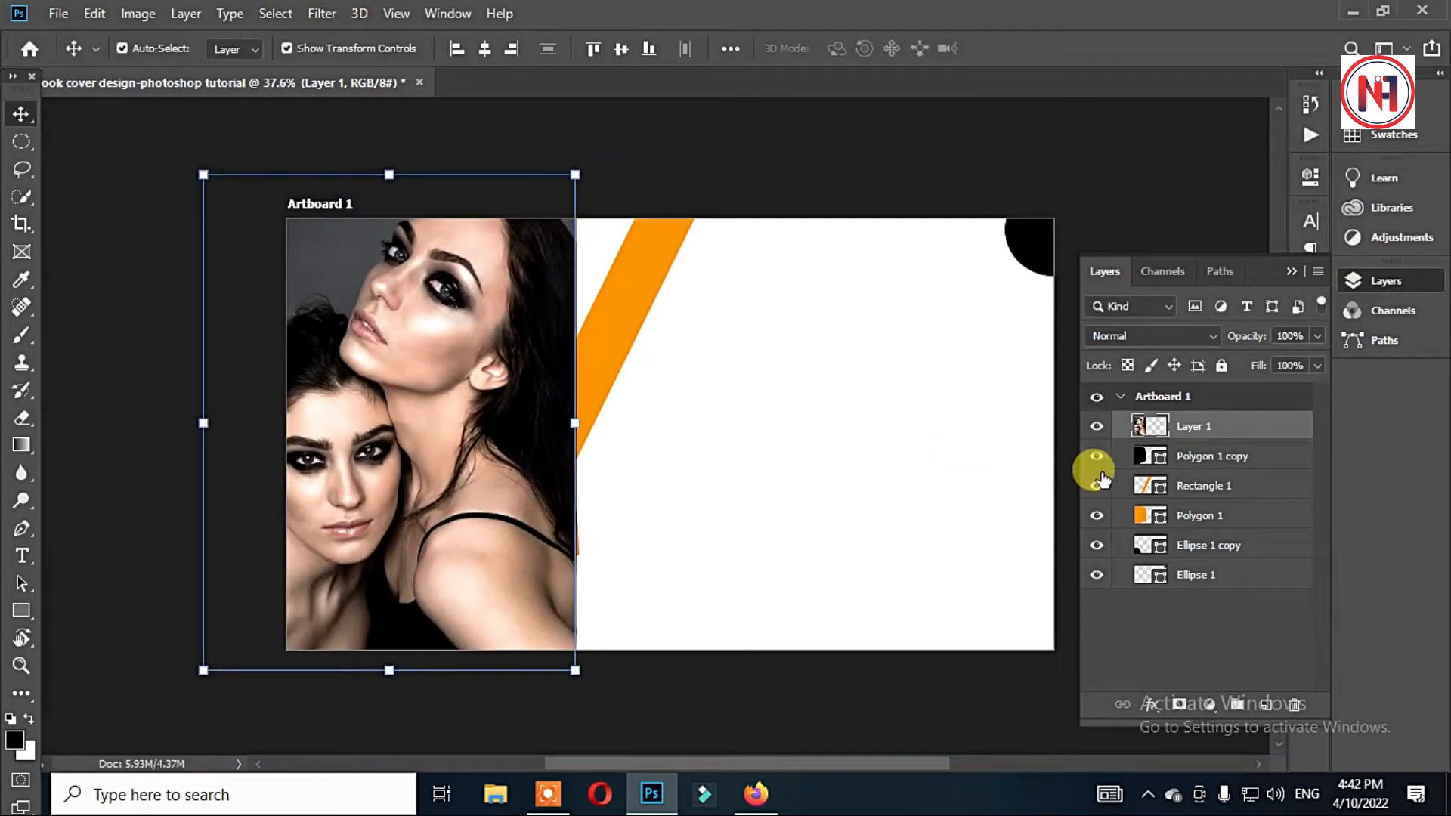
pyautogui.keyDown('alt'); pyautogui.click(1210, 438); pyautogui.keyUp('alt')
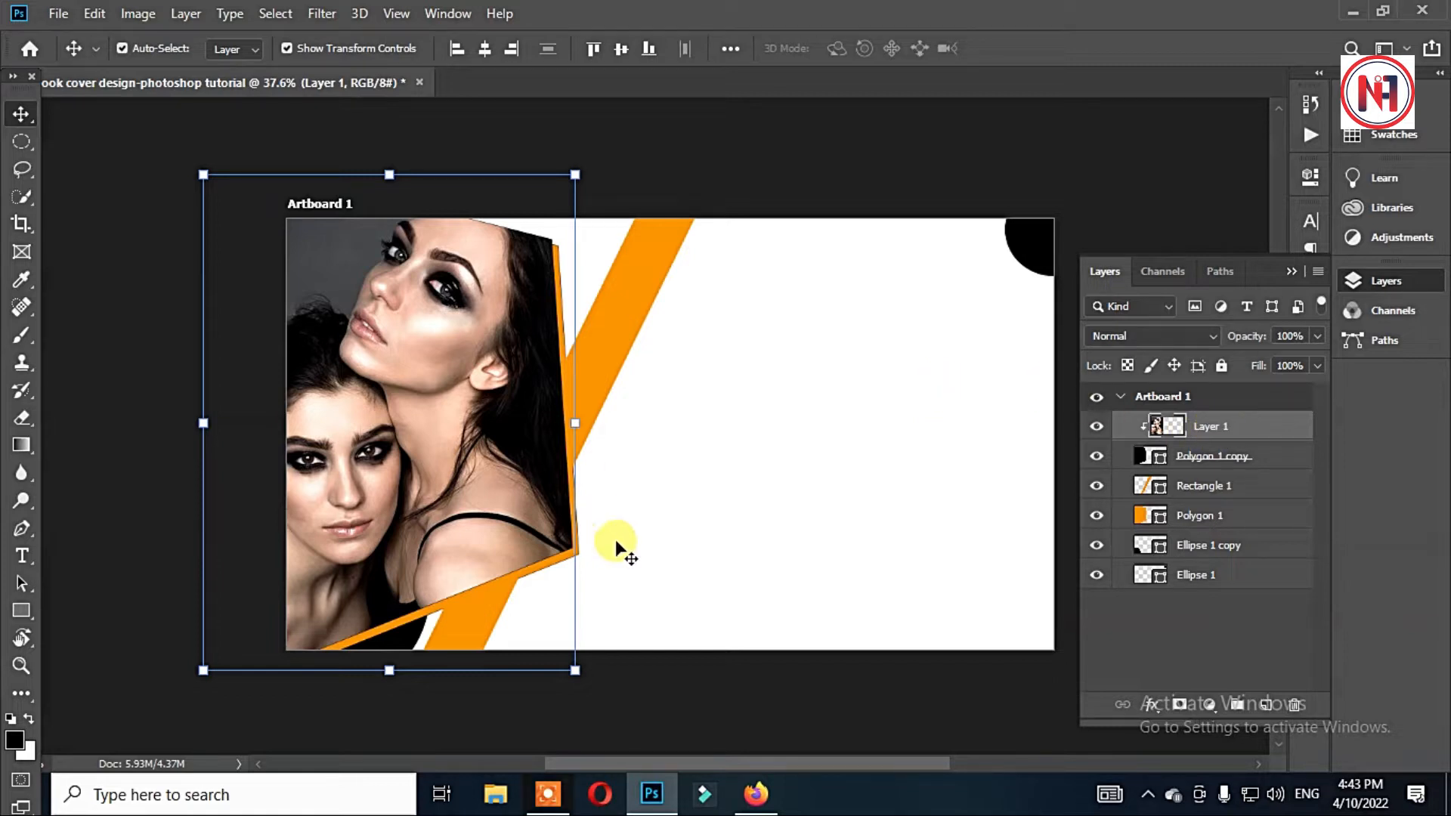
# Shift the clipped portrait photo to the right so both faces sit inside the polygon
pyautogui.moveTo(615, 539); pyautogui.dragTo(464, 545)
pyautogui.click(140, 533)
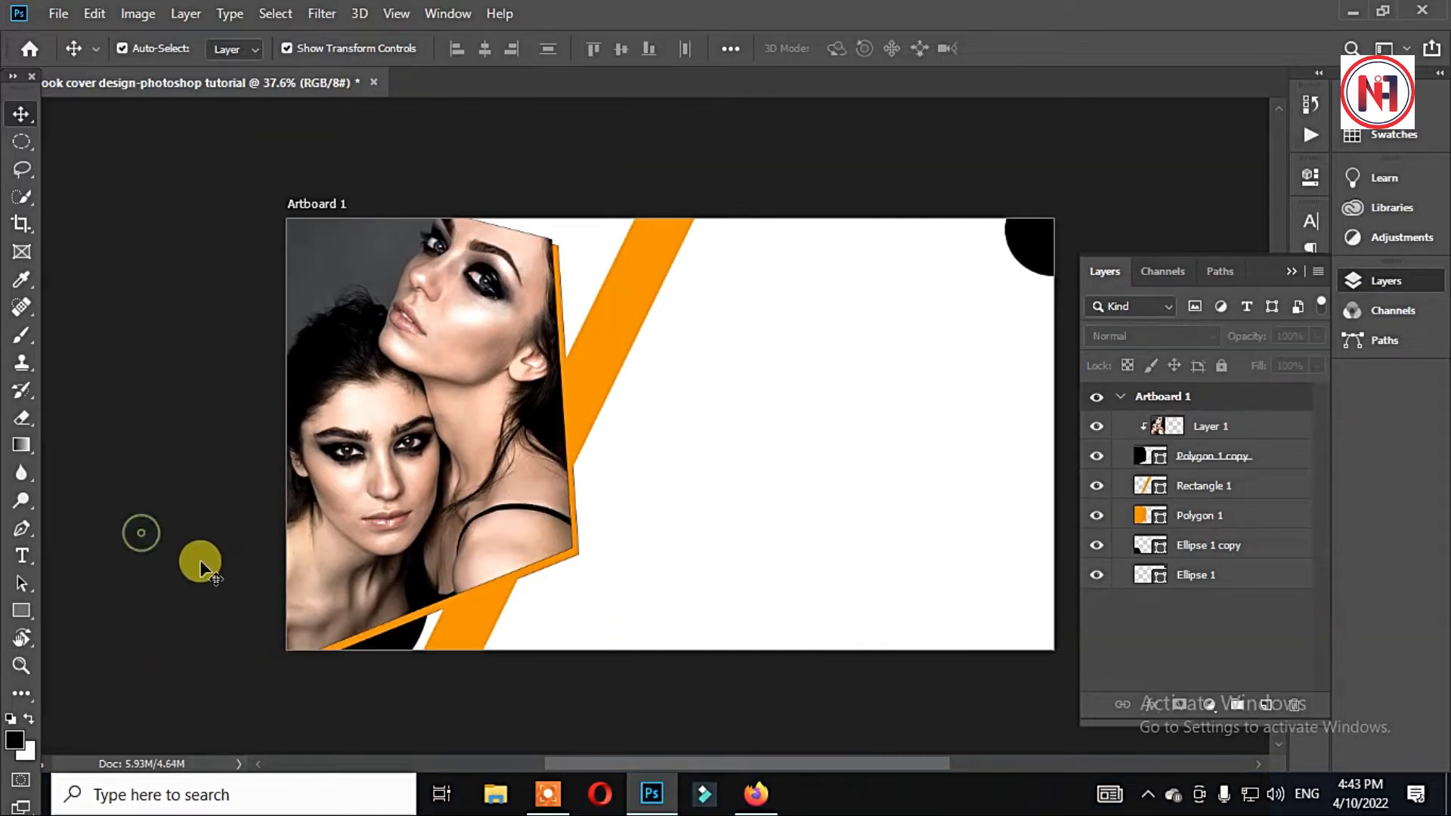
# Draw a full-width rectangle along the artboard's bottom edge and fill it with light grey
pyautogui.click(22, 611)
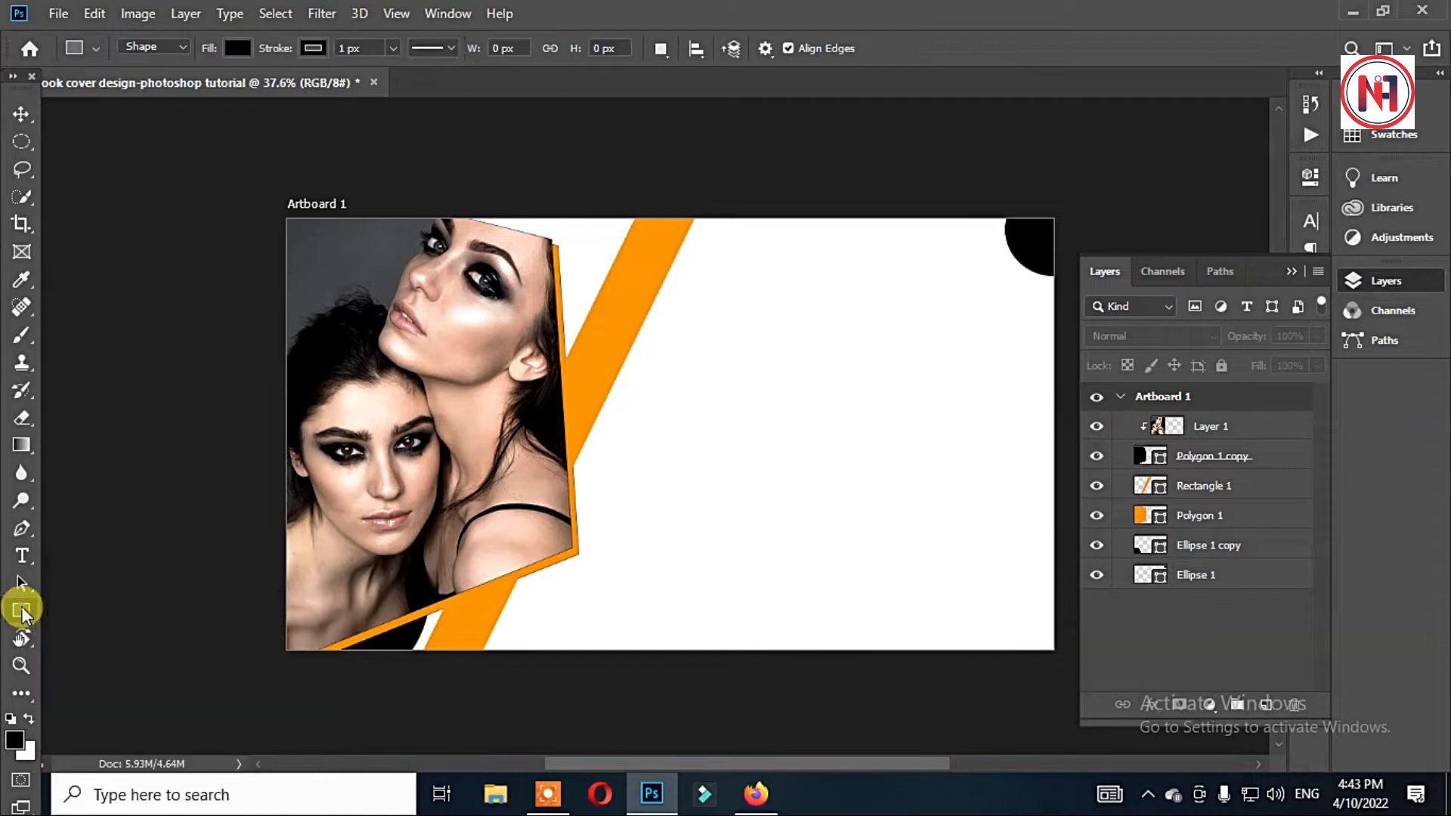
pyautogui.moveTo(187, 576); pyautogui.dragTo(1077, 670)
pyautogui.press('v')
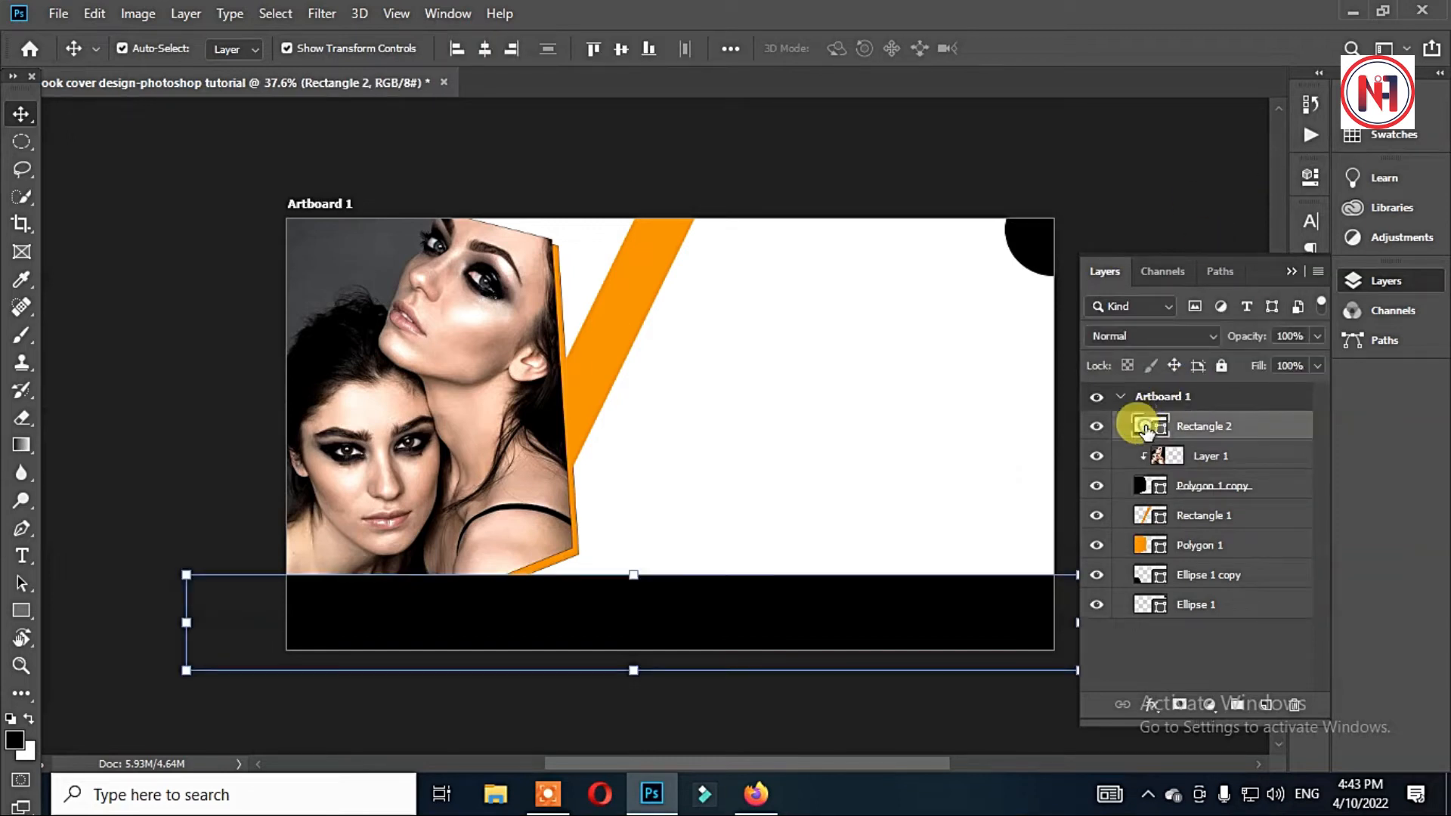
pyautogui.doubleClick(1145, 427)
pyautogui.click(753, 341)
pyautogui.click(896, 424)
pyautogui.click(1369, 385)
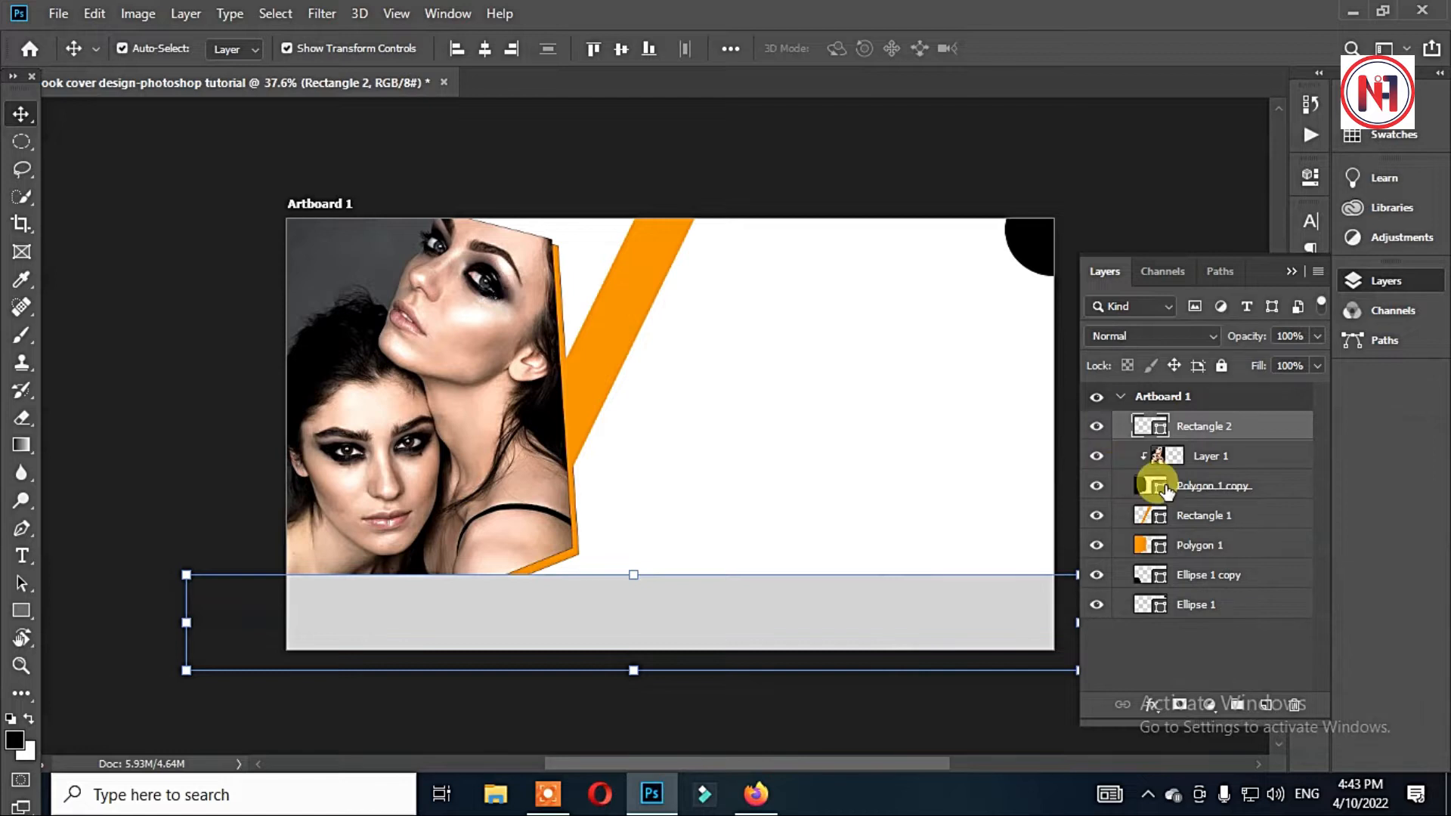
# Add a Pattern Overlay to the grey band with 48% opacity and 149% scale
pyautogui.click(1148, 707)
pyautogui.click(1179, 660)
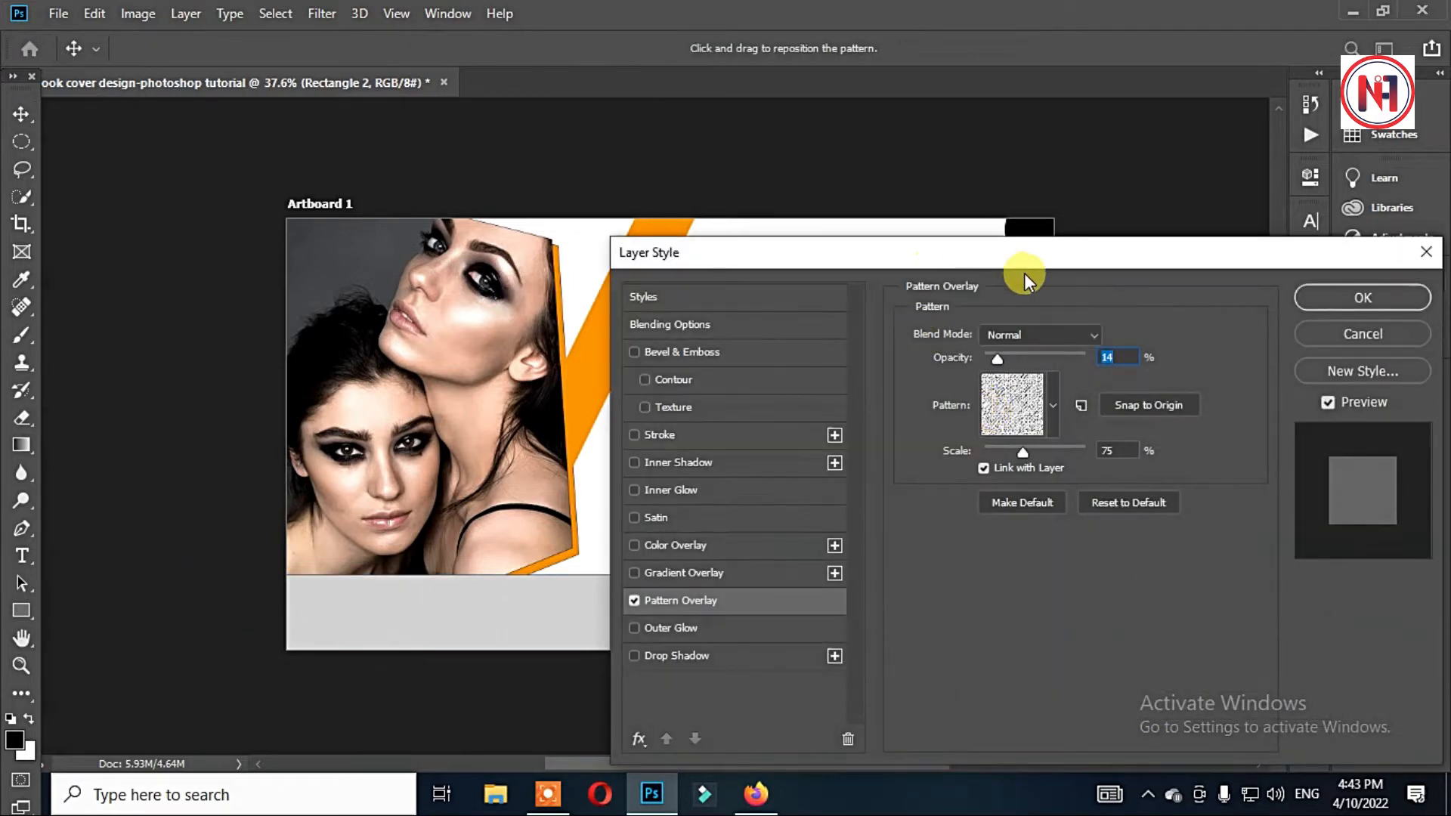
pyautogui.moveTo(1055, 262); pyautogui.dragTo(1145, 117)
pyautogui.moveTo(1088, 214); pyautogui.dragTo(1120, 216)
pyautogui.moveTo(1112, 307); pyautogui.dragTo(1129, 311)
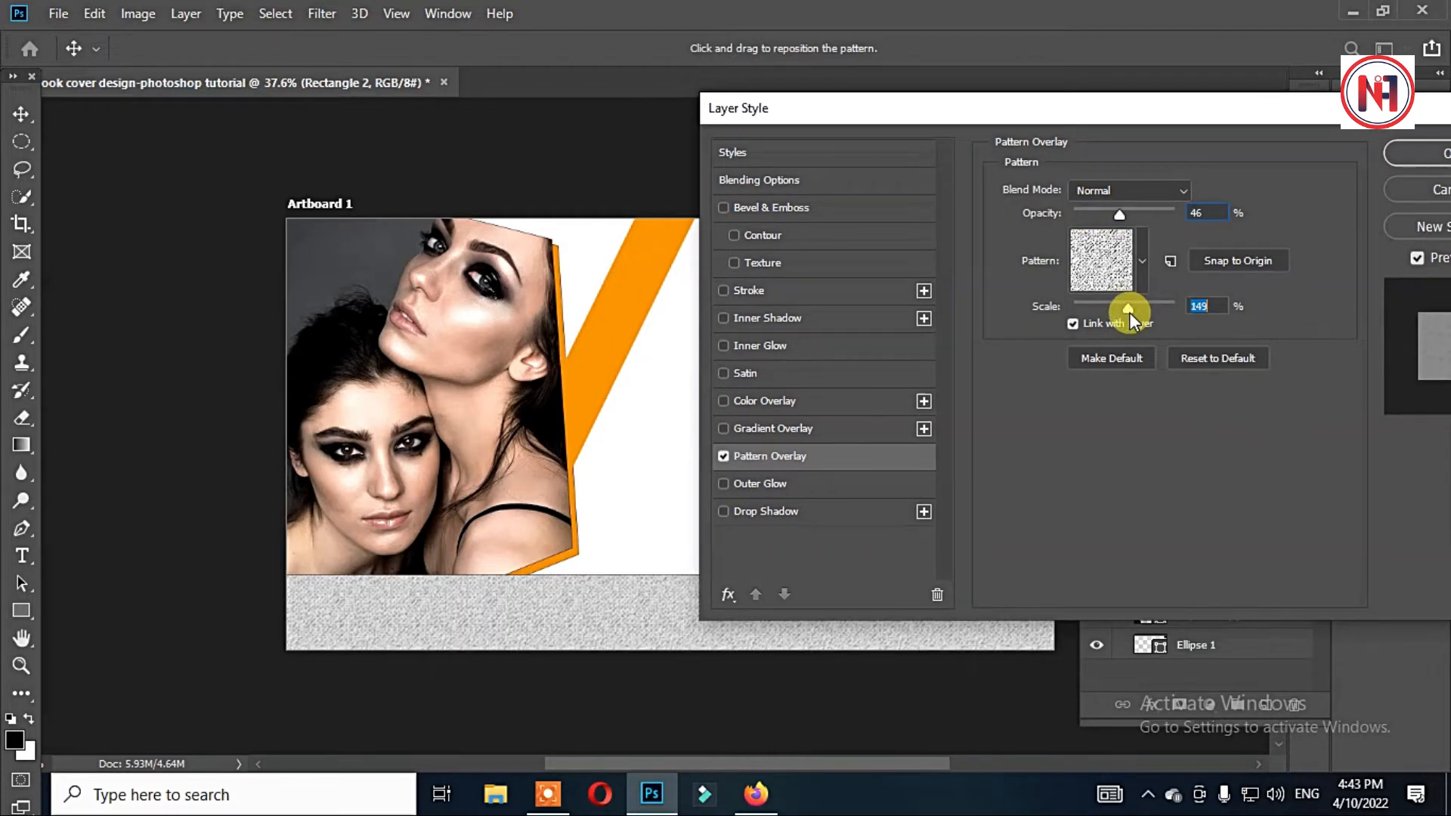
pyautogui.moveTo(1119, 216)
pyautogui.mouseDown()
pyautogui.moveTo(1154, 216)
pyautogui.moveTo(1124, 216)
pyautogui.mouseUp()
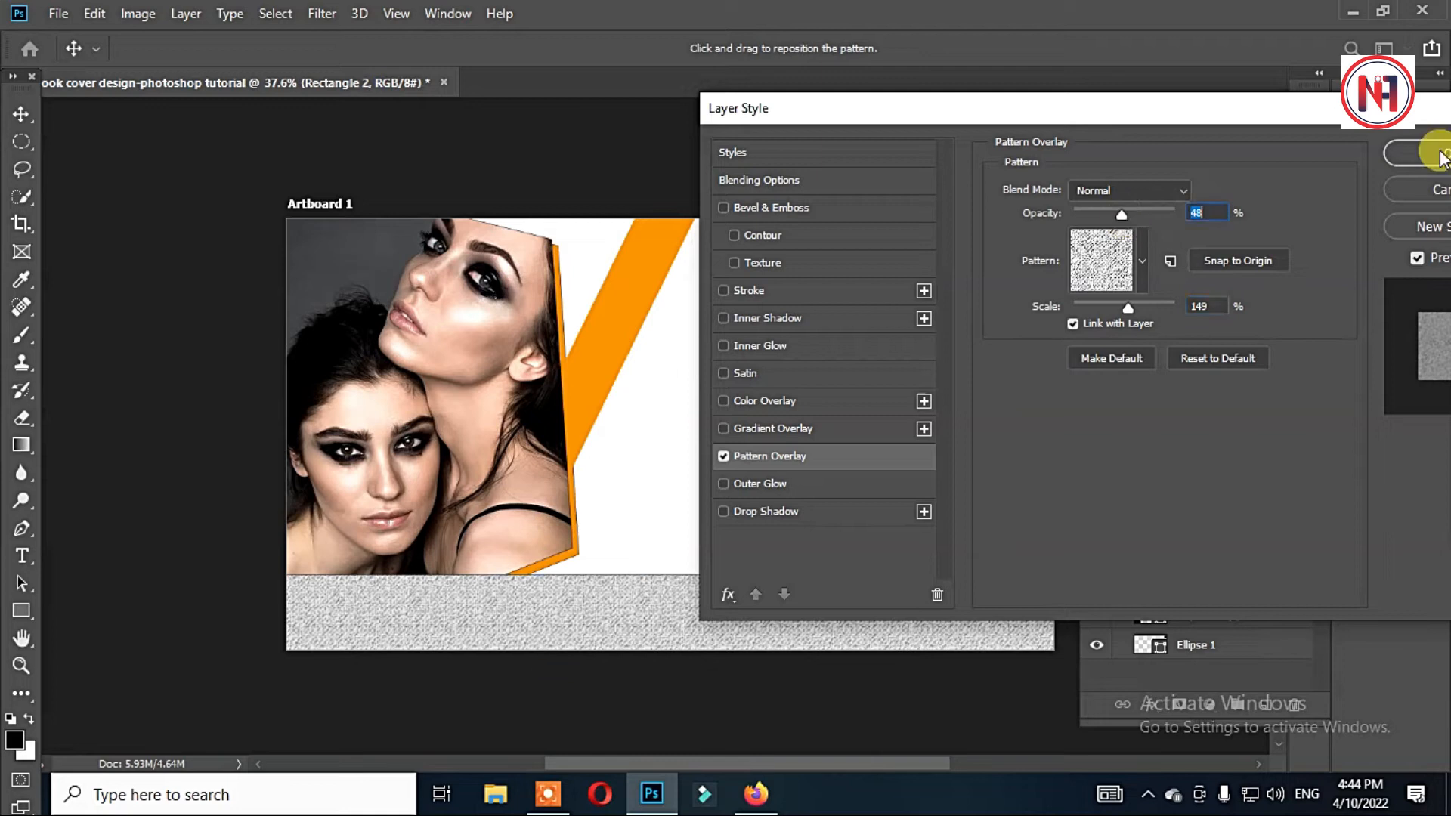
pyautogui.click(1435, 151)
# Duplicate the orange diagonal bar to the artboard's right side and enlarge the copy to roughly twice its width
pyautogui.click(573, 378)
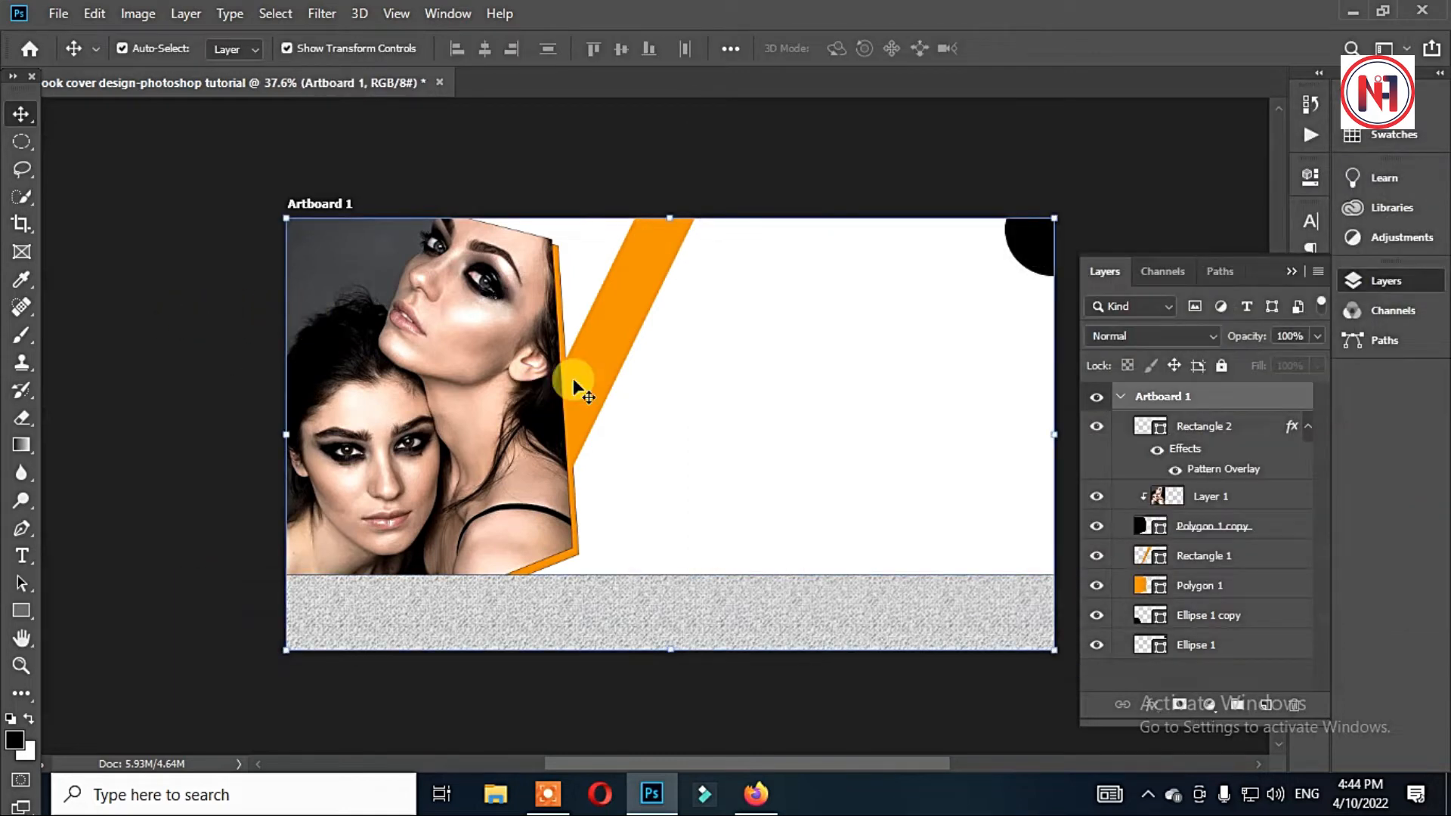
pyautogui.scroll(-3, 488, 232)
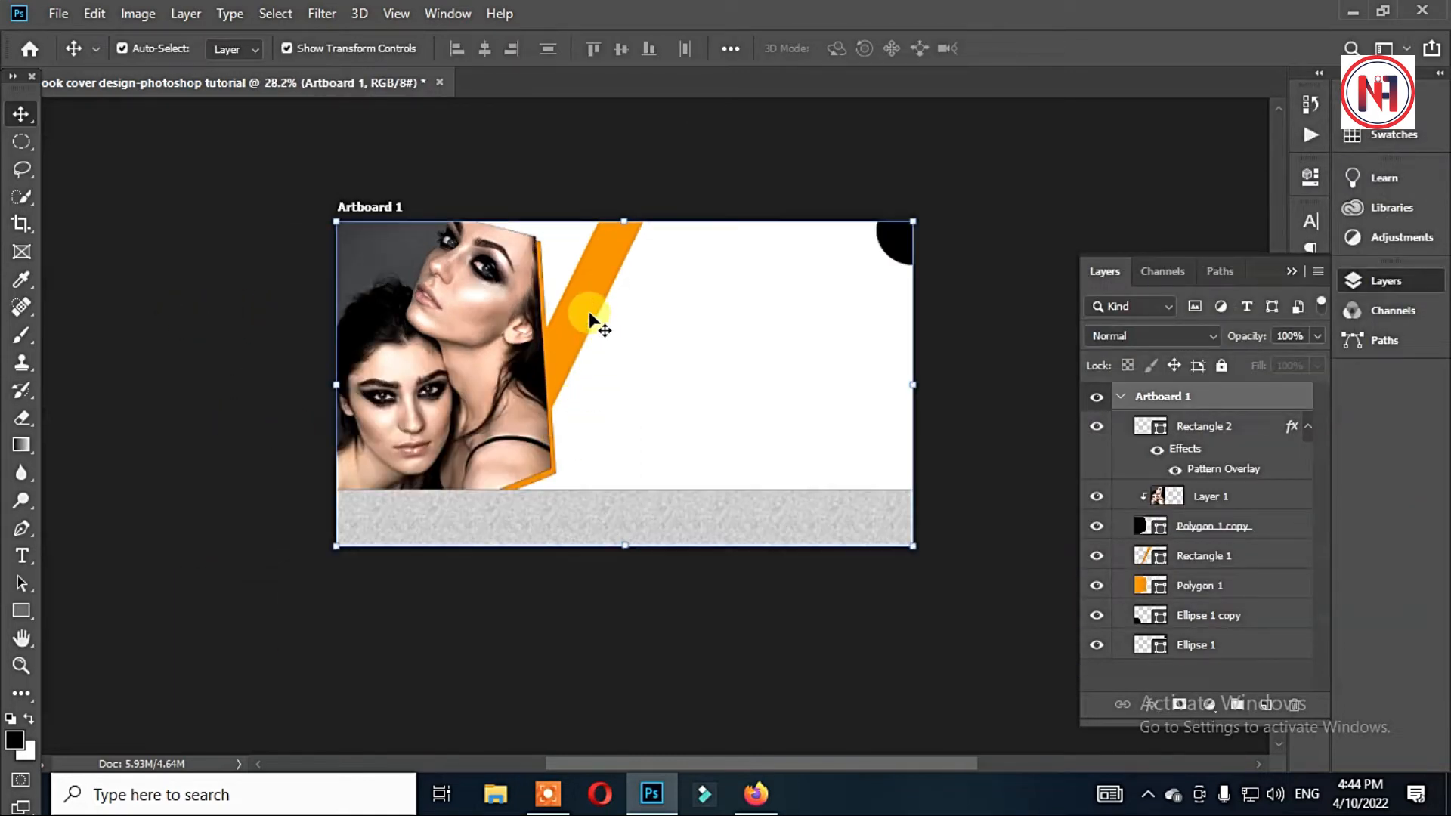
pyautogui.hotkey('ctrl', 'z')
pyautogui.click(589, 272)
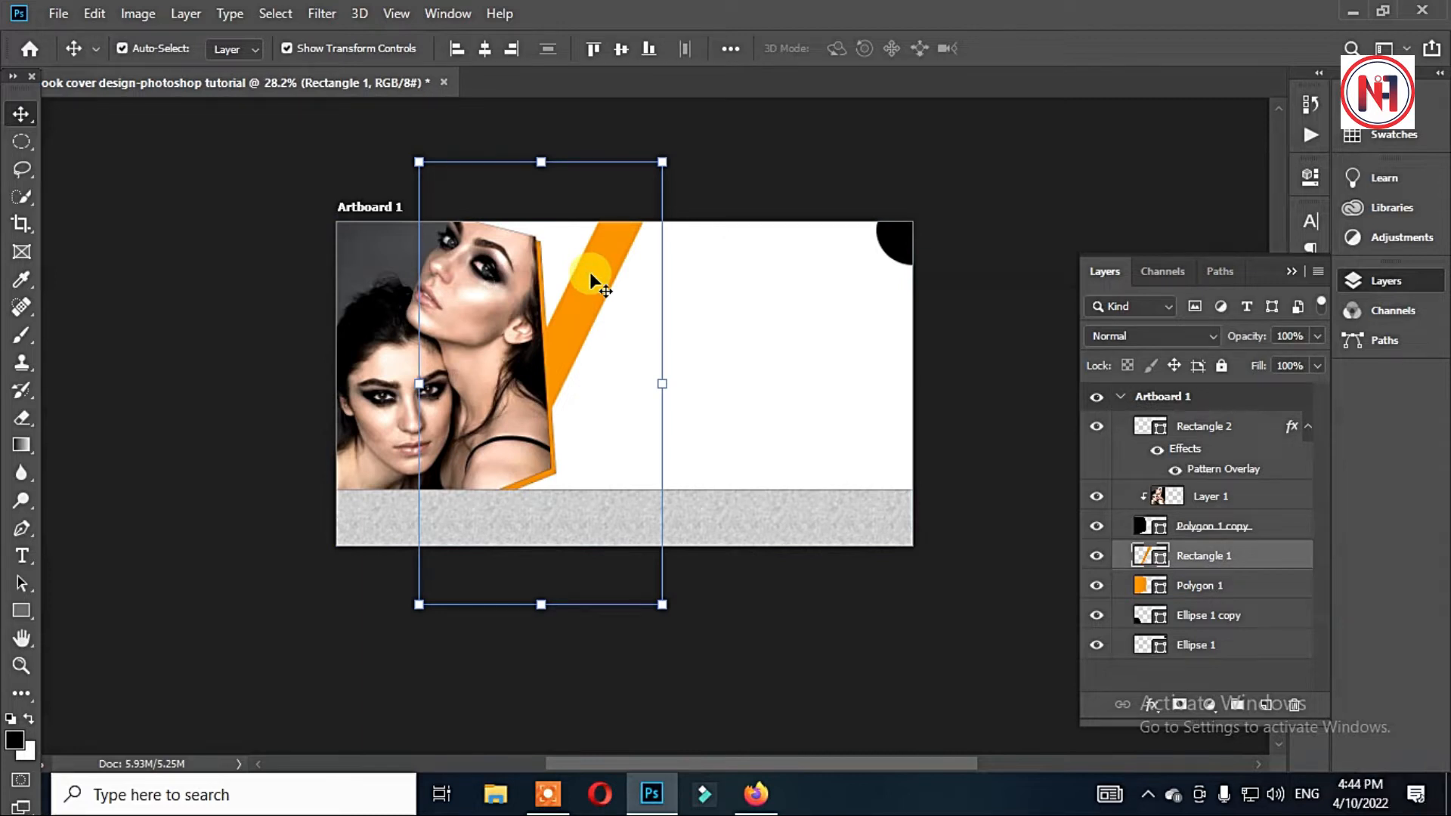
pyautogui.moveTo(590, 272); pyautogui.dragTo(862, 304)
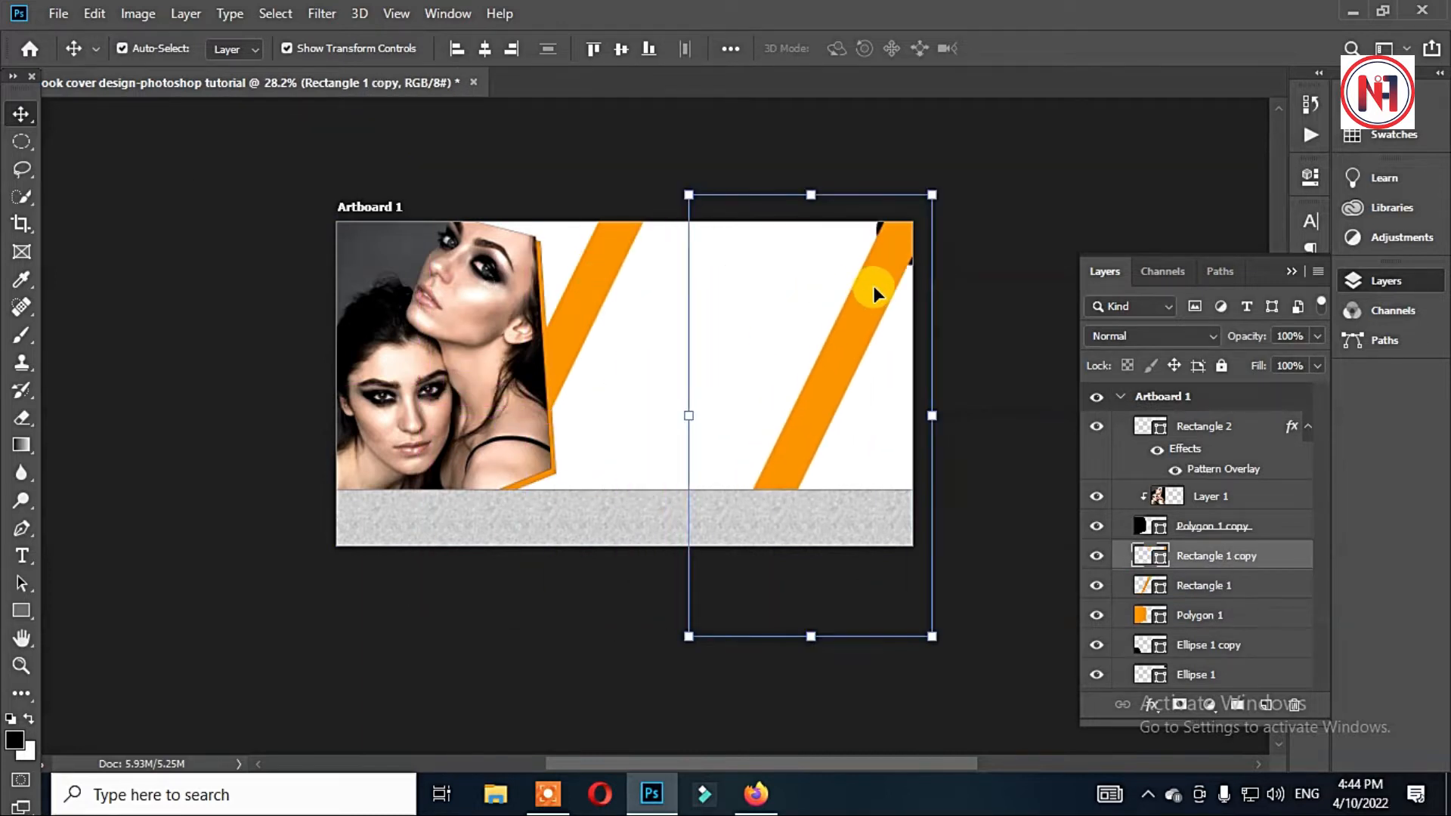
pyautogui.moveTo(932, 191); pyautogui.dragTo(966, 380)
pyautogui.press('Return')
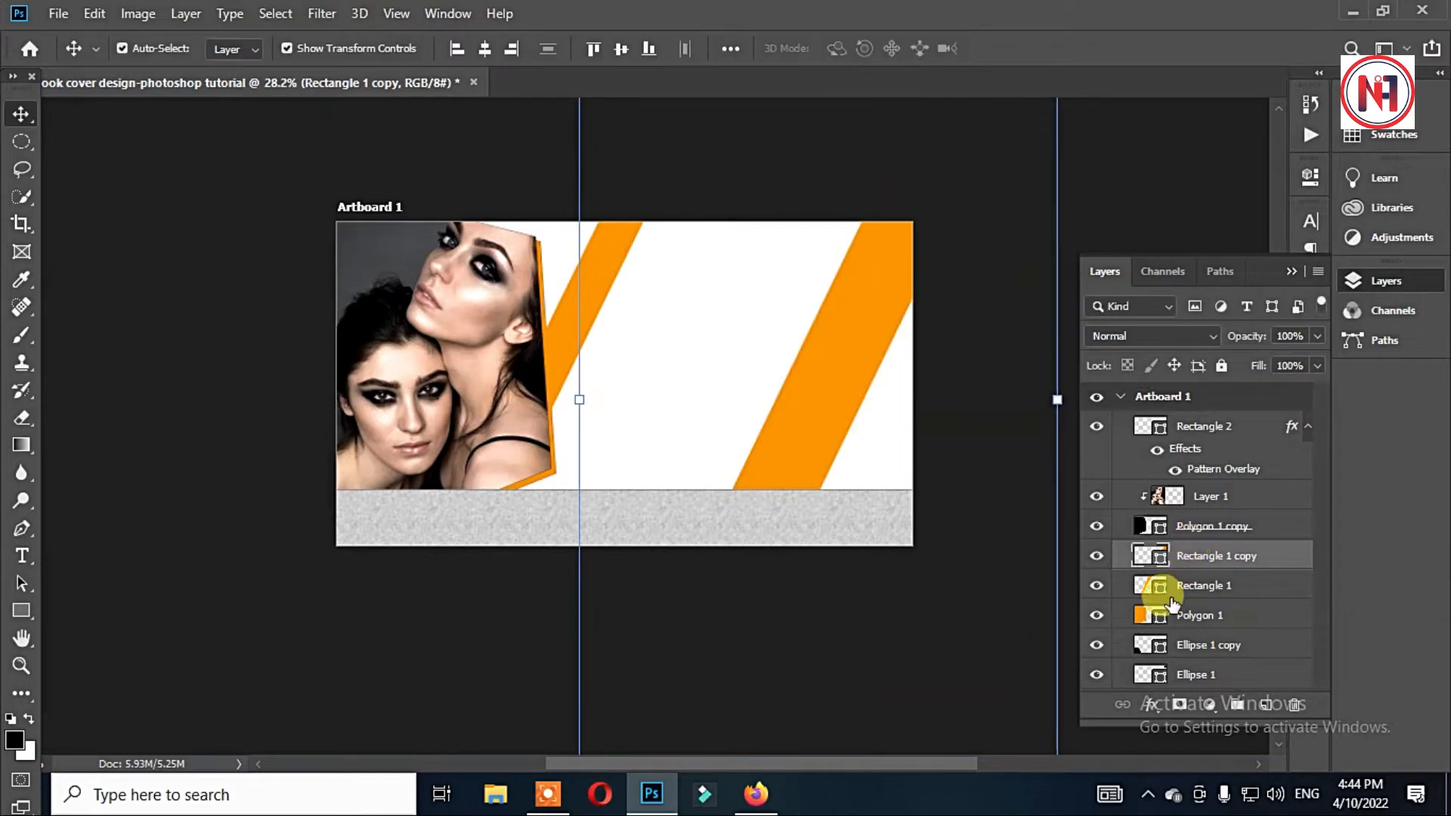
# Move the Ellipse 1 layer above Rectangle 1 copy, make the ellipse semi-transparent and set the wide bar's fill to 41%
pyautogui.moveTo(1190, 669); pyautogui.dragTo(1199, 551)
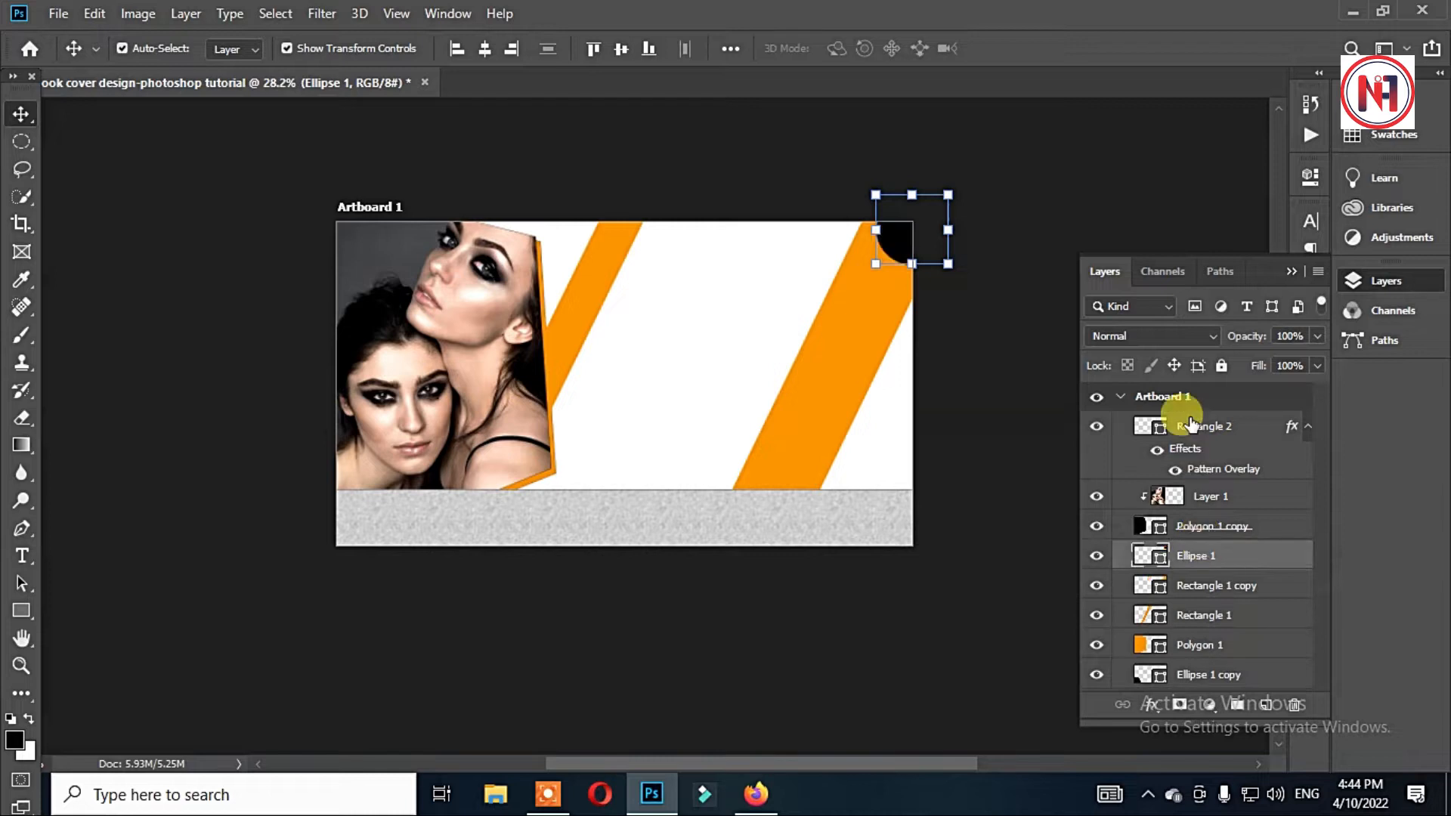
pyautogui.moveTo(1307, 390); pyautogui.dragTo(1258, 393)
pyautogui.click(892, 333)
pyautogui.click(1316, 367)
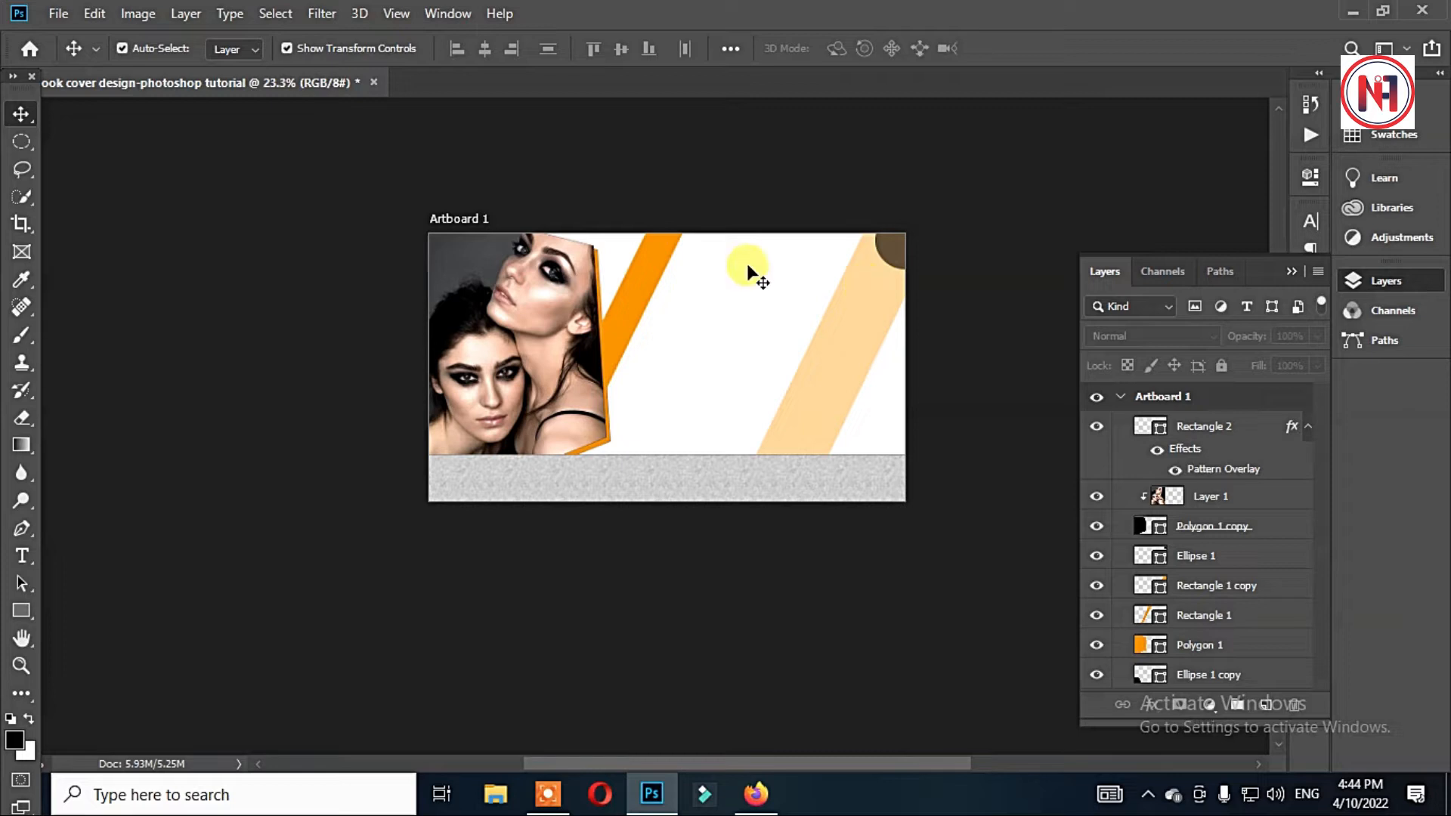
# Add the orange title text "NIMS FASHION" beside the narrow bar in Helvetica LT Std Bold Oblique at 28.12 pt
pyautogui.click(23, 556)
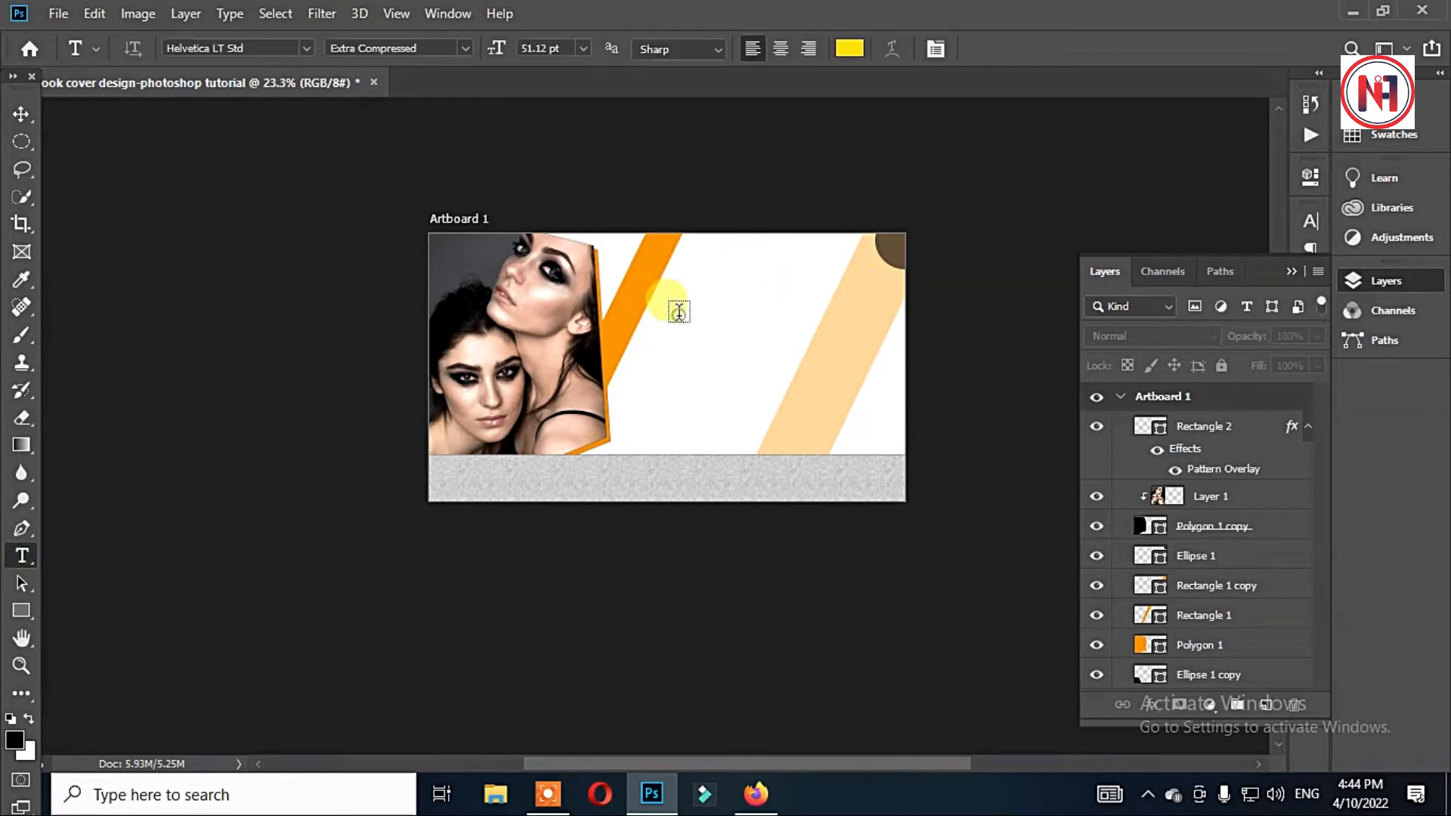
pyautogui.click(679, 313)
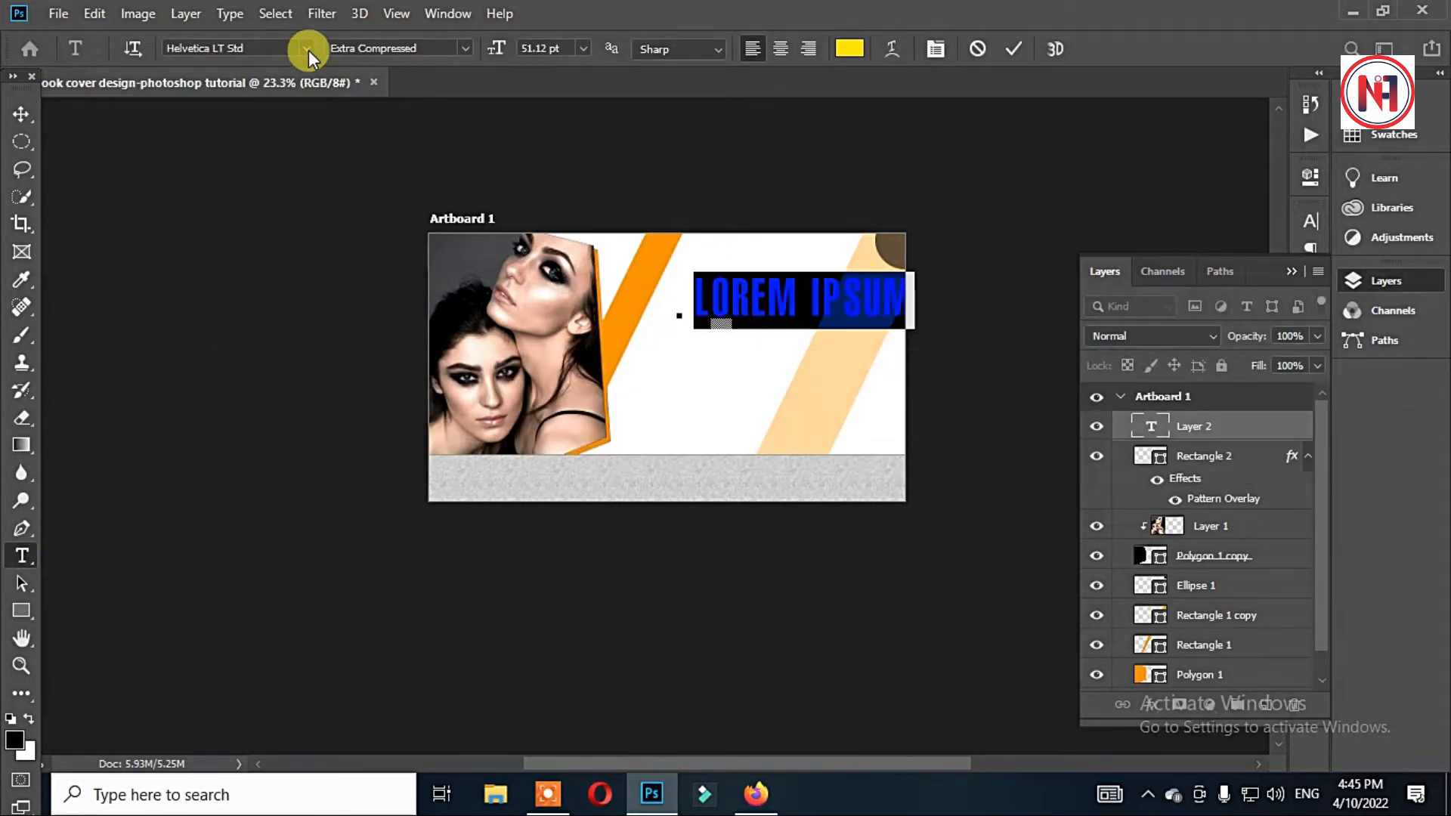
pyautogui.click(308, 48)
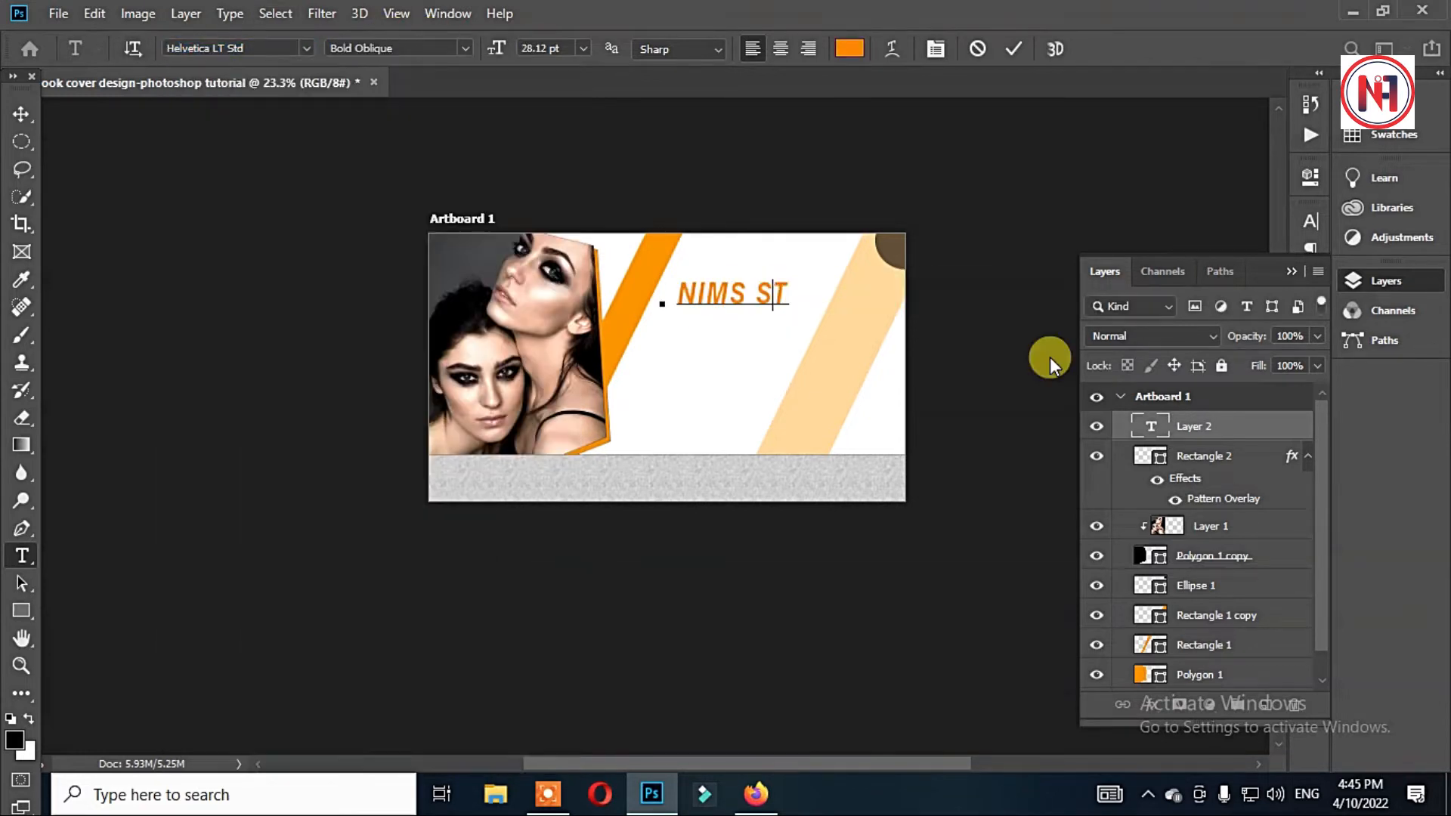
pyautogui.write('ASHION')
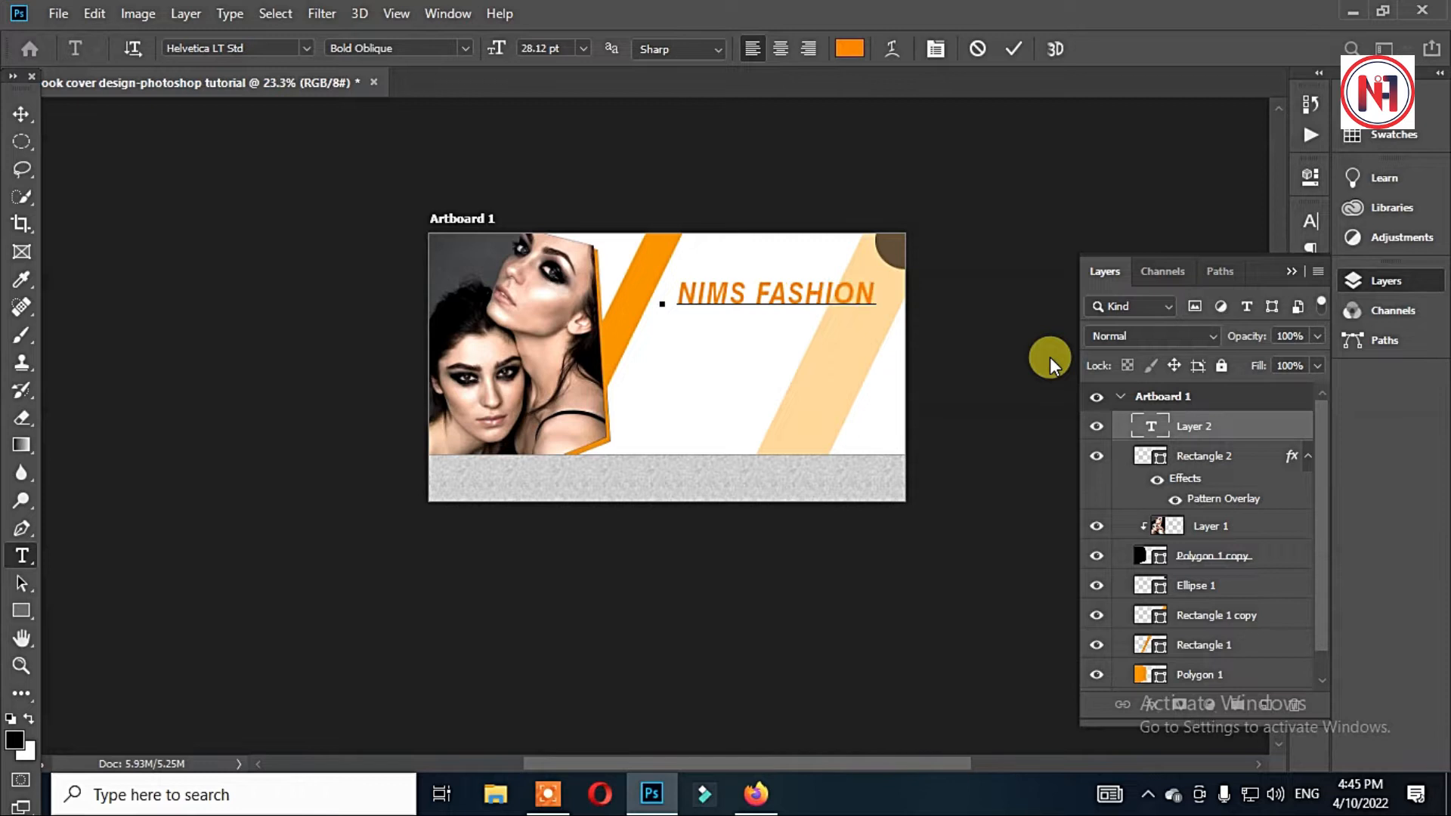
# Restyle the title as "Nims fashion" in Ananda Black at 36.12 pt
pyautogui.hotkey('ctrl', 'a')
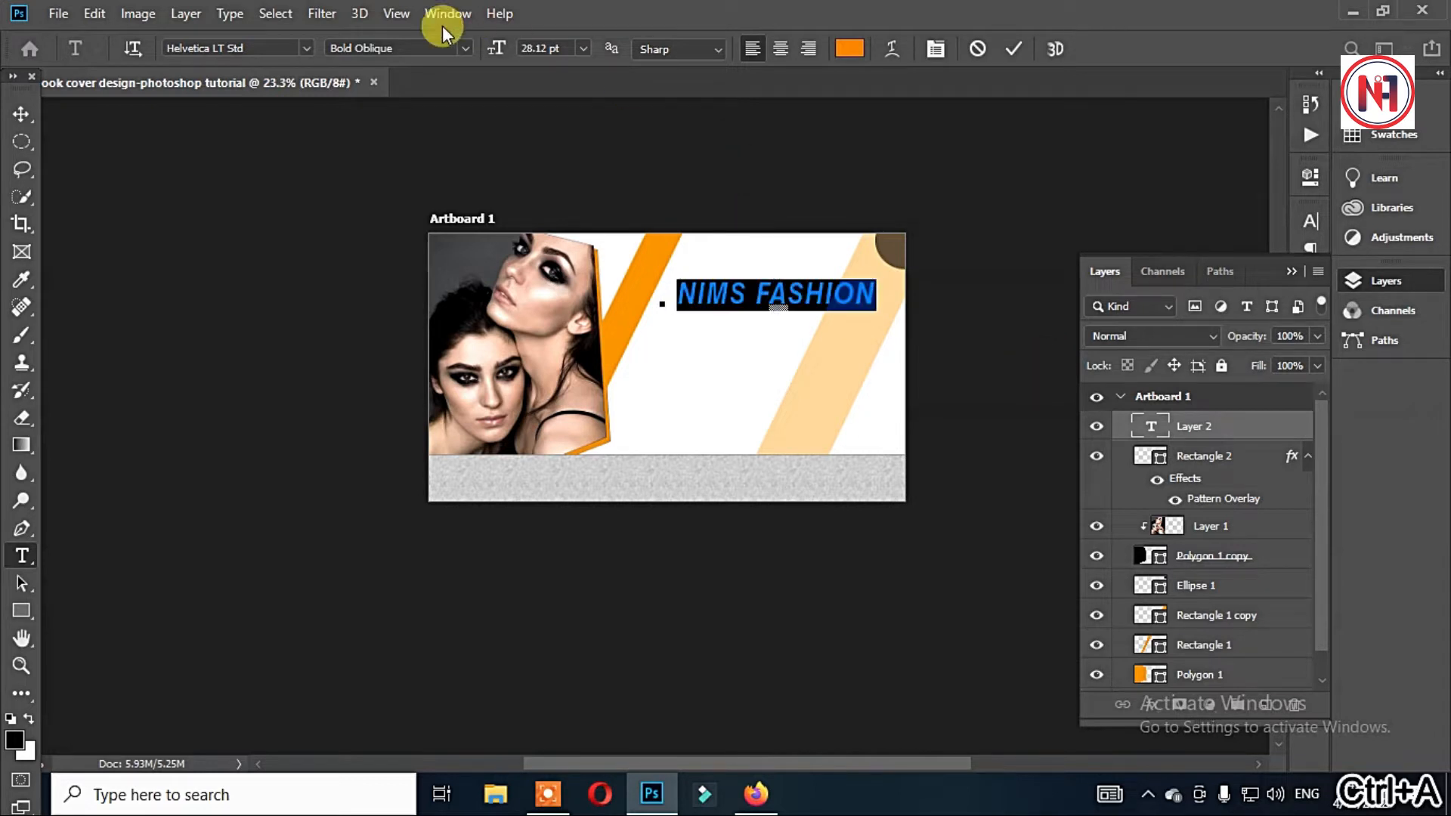
pyautogui.click(284, 48)
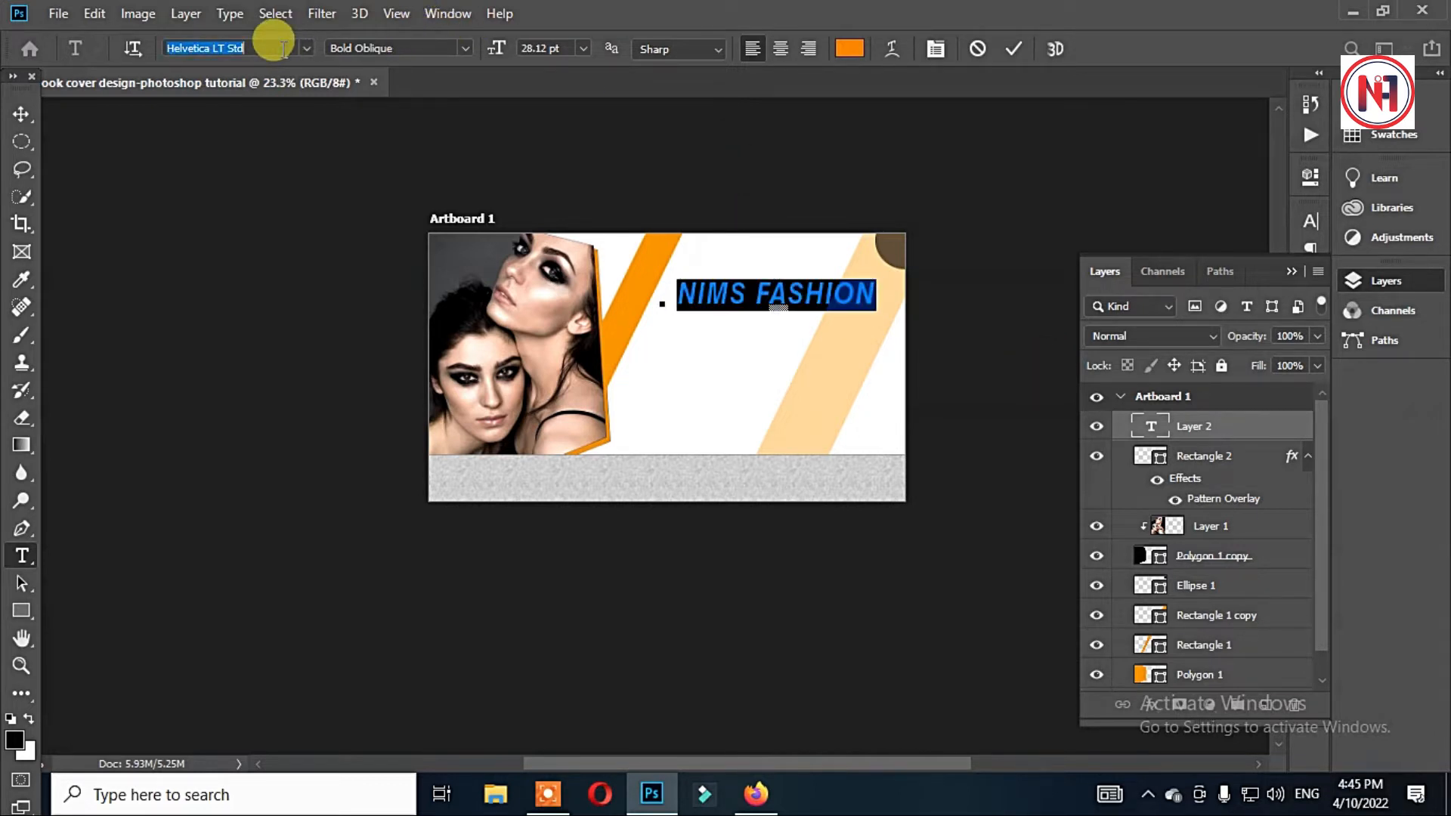
pyautogui.click(306, 48)
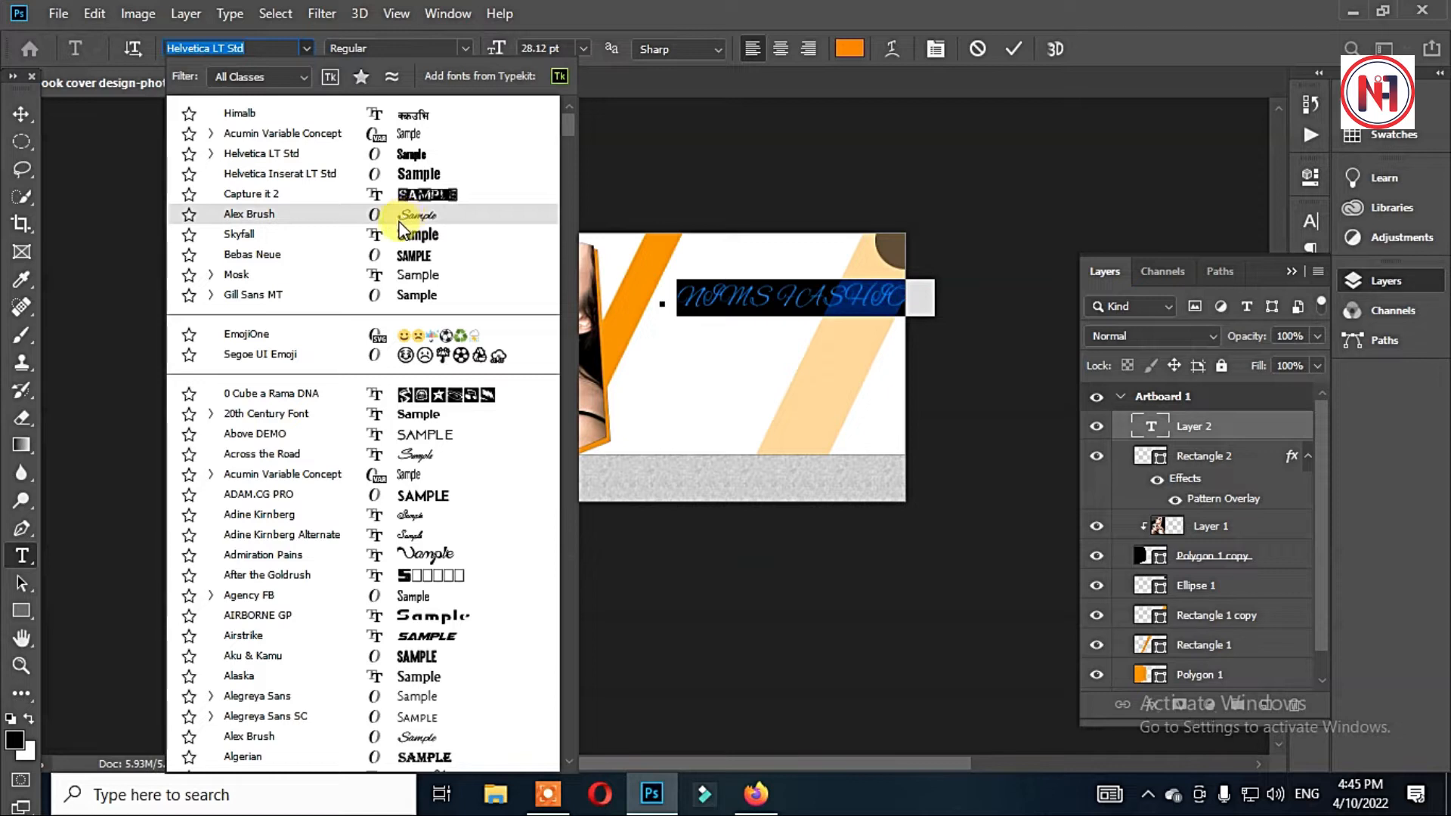
pyautogui.scroll(-3, 428, 466)
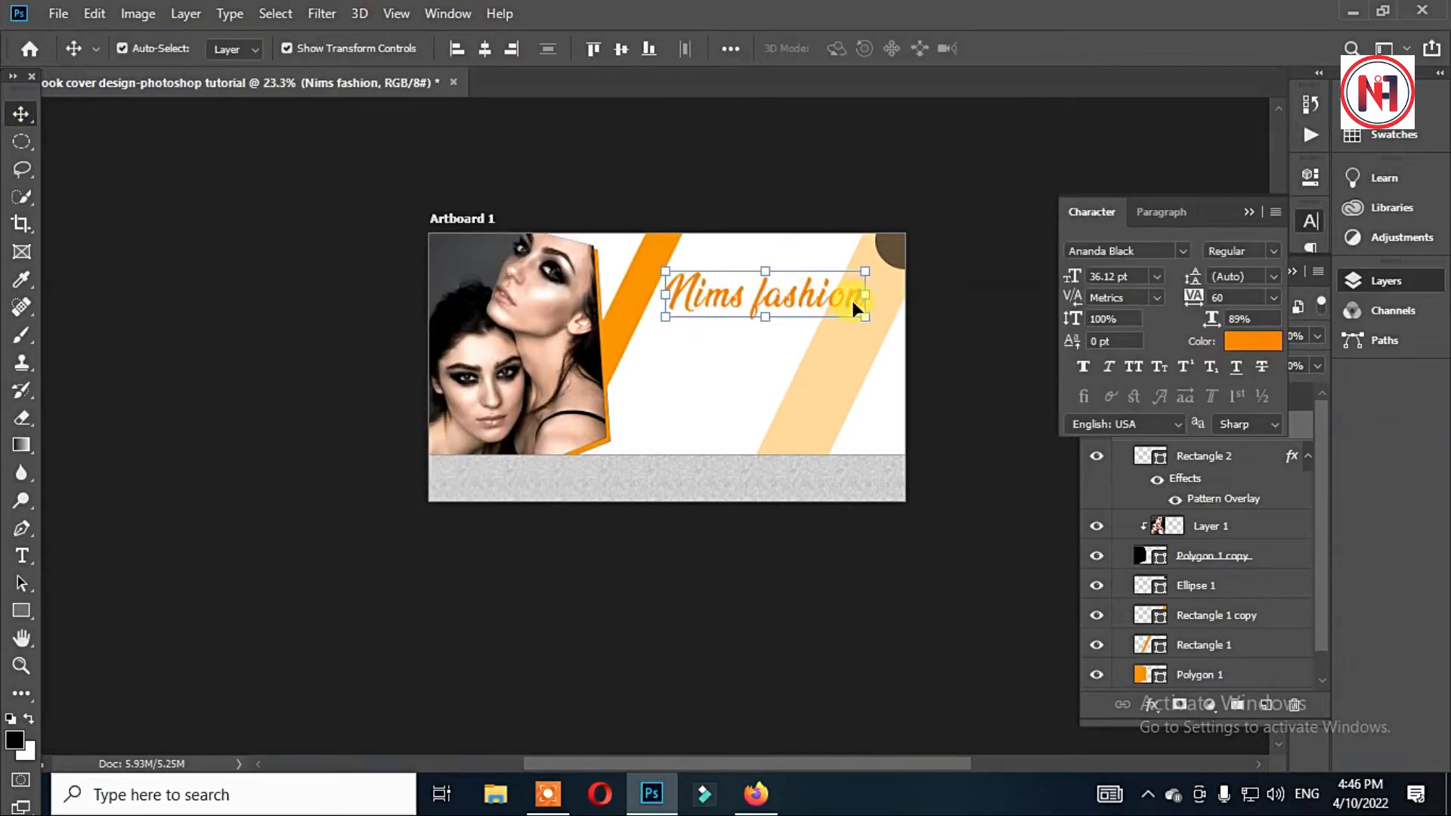
# Lower the opacity of the wide diagonal bar, Rectangle 1 copy, to a pale cream tint
pyautogui.click(857, 355)
pyautogui.click(1243, 618)
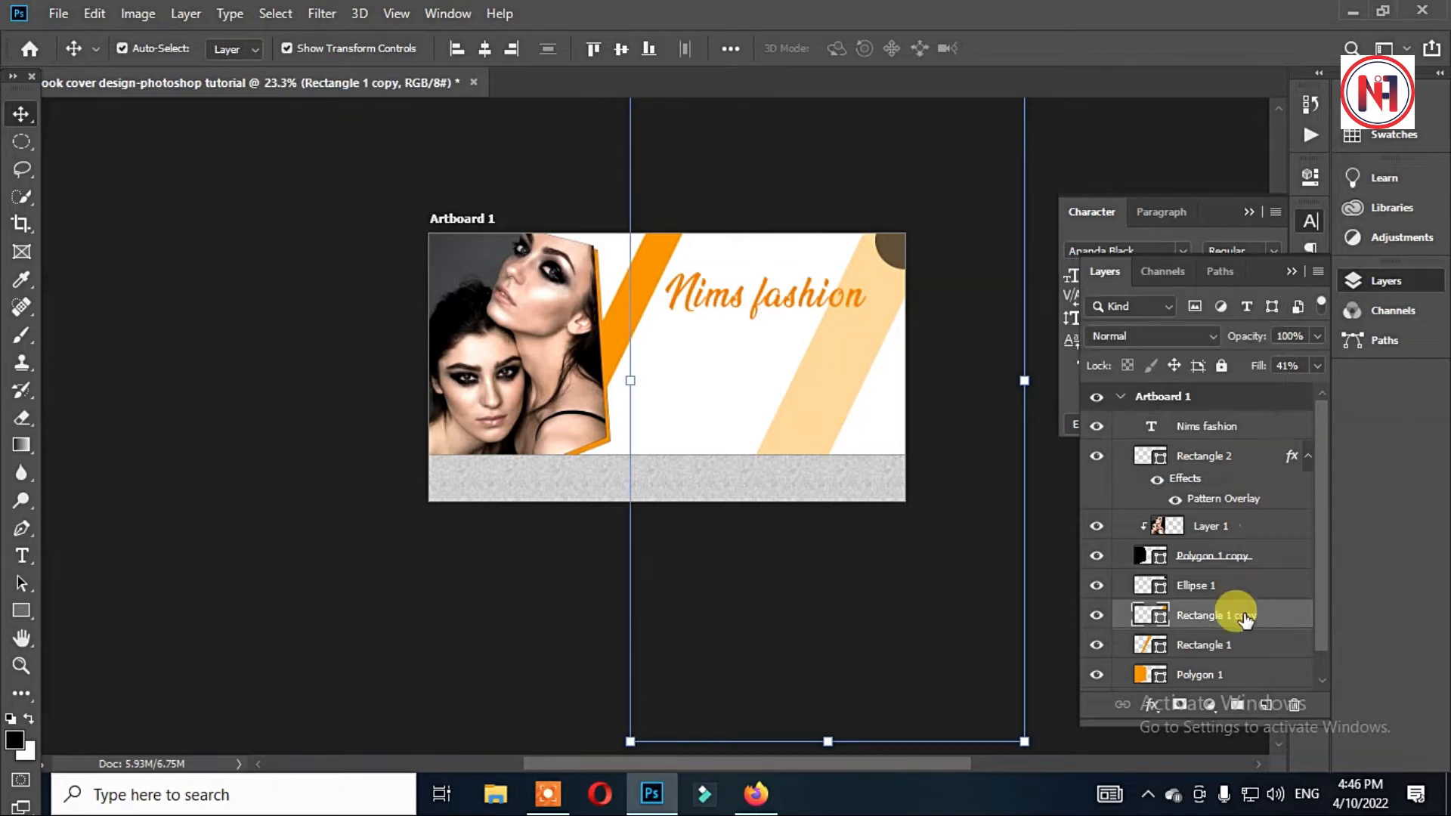
pyautogui.click(1317, 335)
pyautogui.moveTo(1315, 363); pyautogui.dragTo(1265, 361)
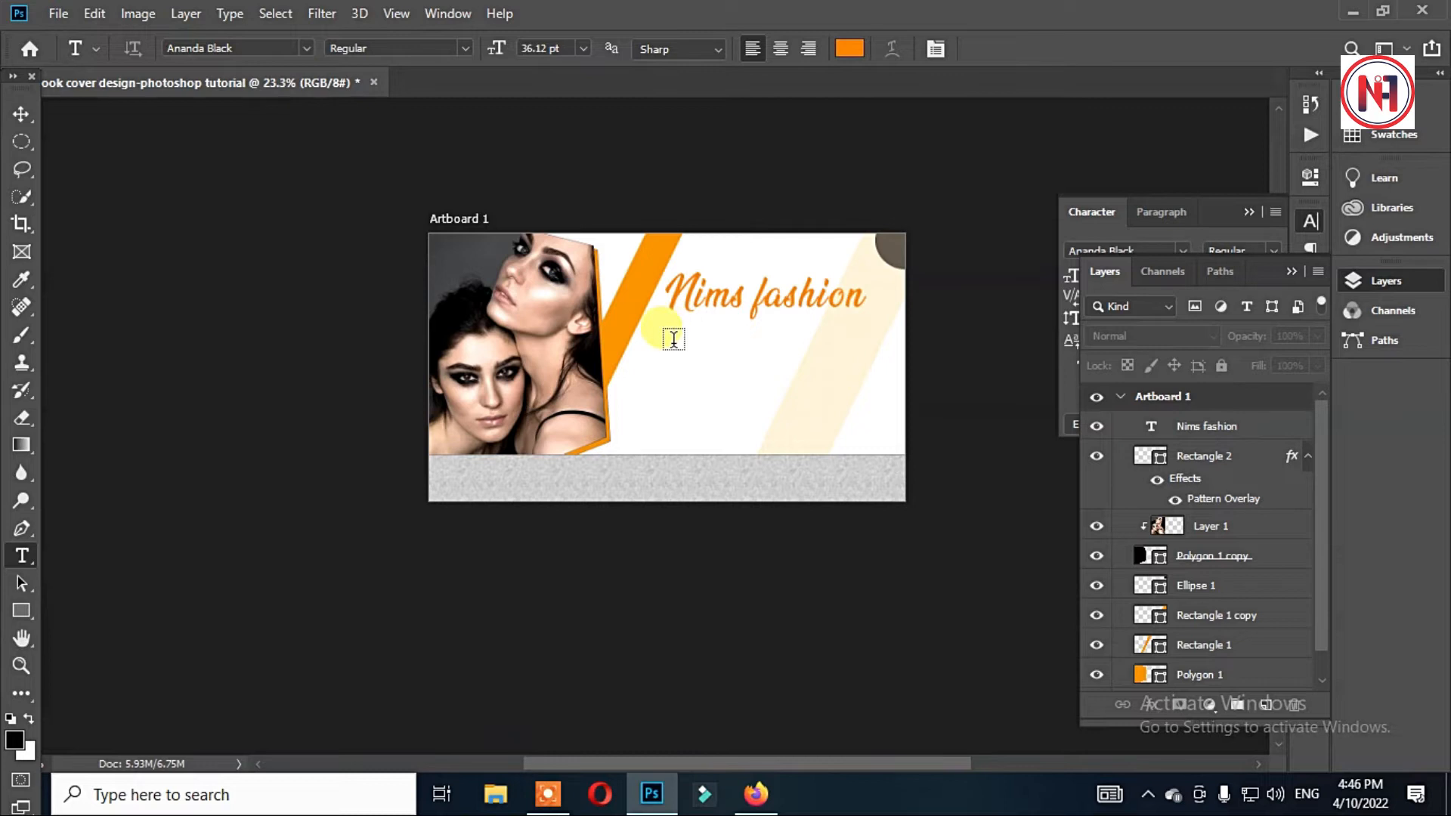
# Add two dark lines reading "Lorem ipsum dolor sit amet," below the title in Helvetica LT Std Condensed
pyautogui.click(306, 47)
pyautogui.click(370, 182)
pyautogui.click(467, 47)
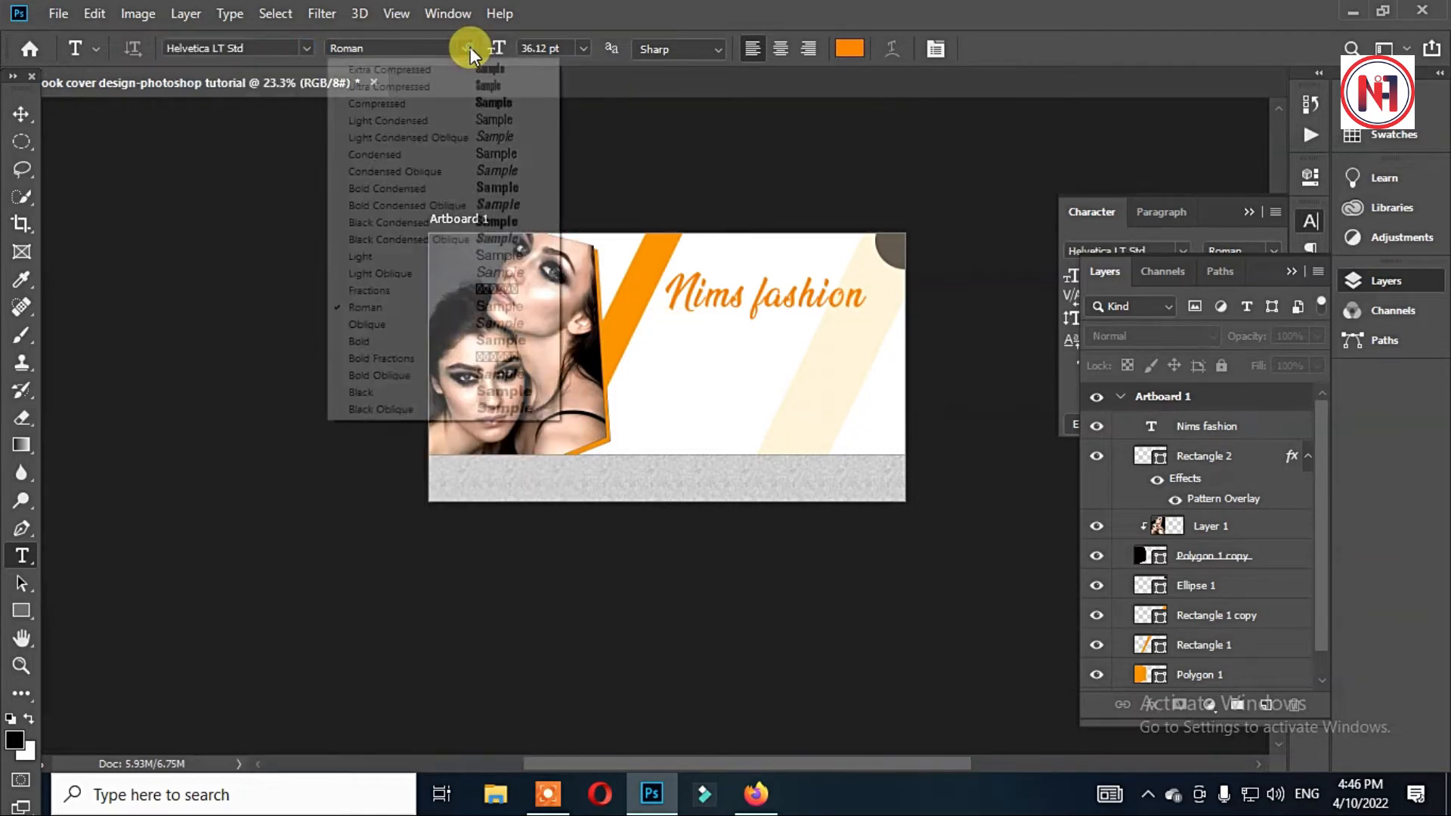
pyautogui.click(488, 154)
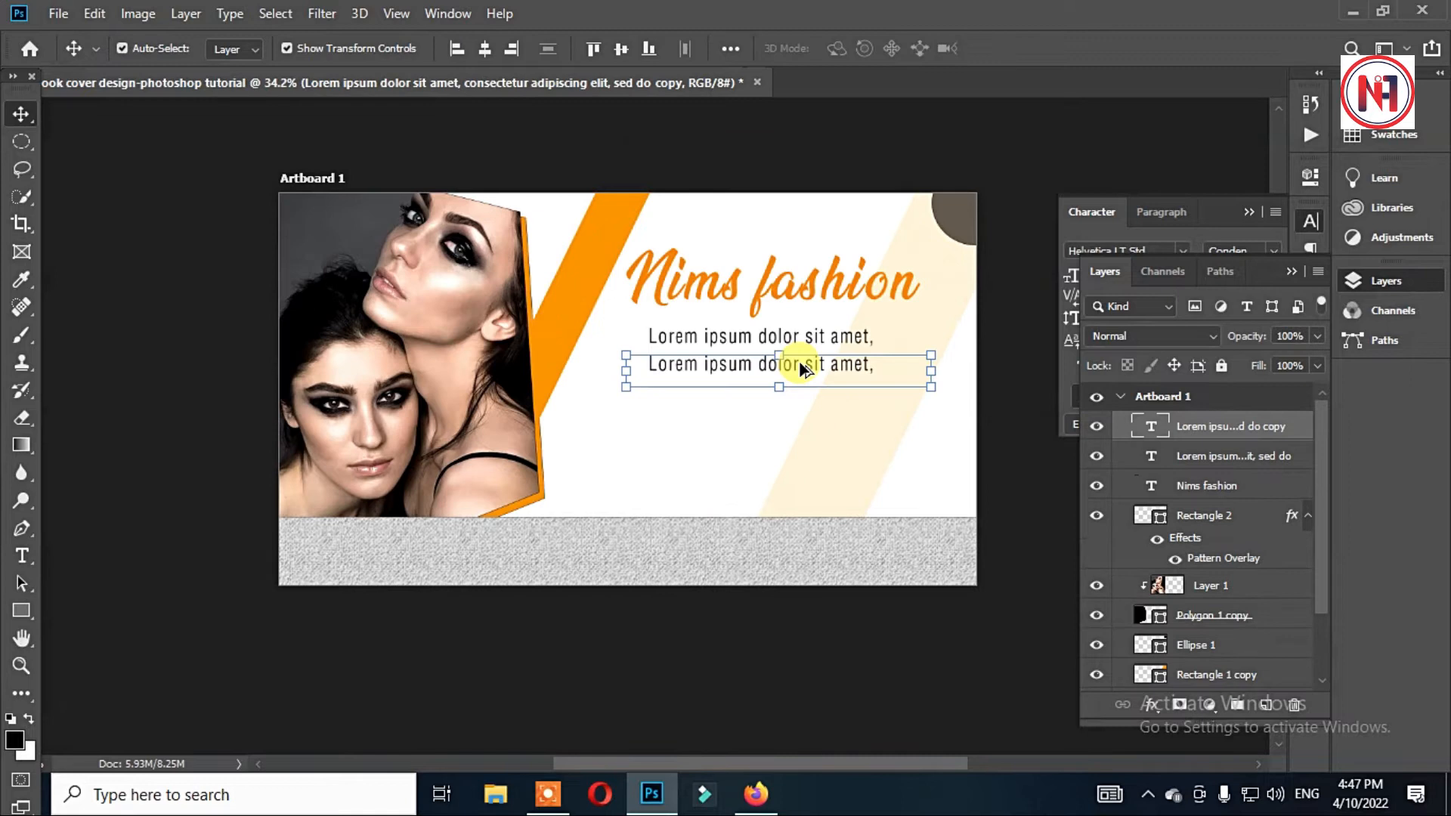
# Draw a rounded rectangle about 733 by 83 px with 30 px corners below the two text lines
pyautogui.scroll(-2, 800, 360)
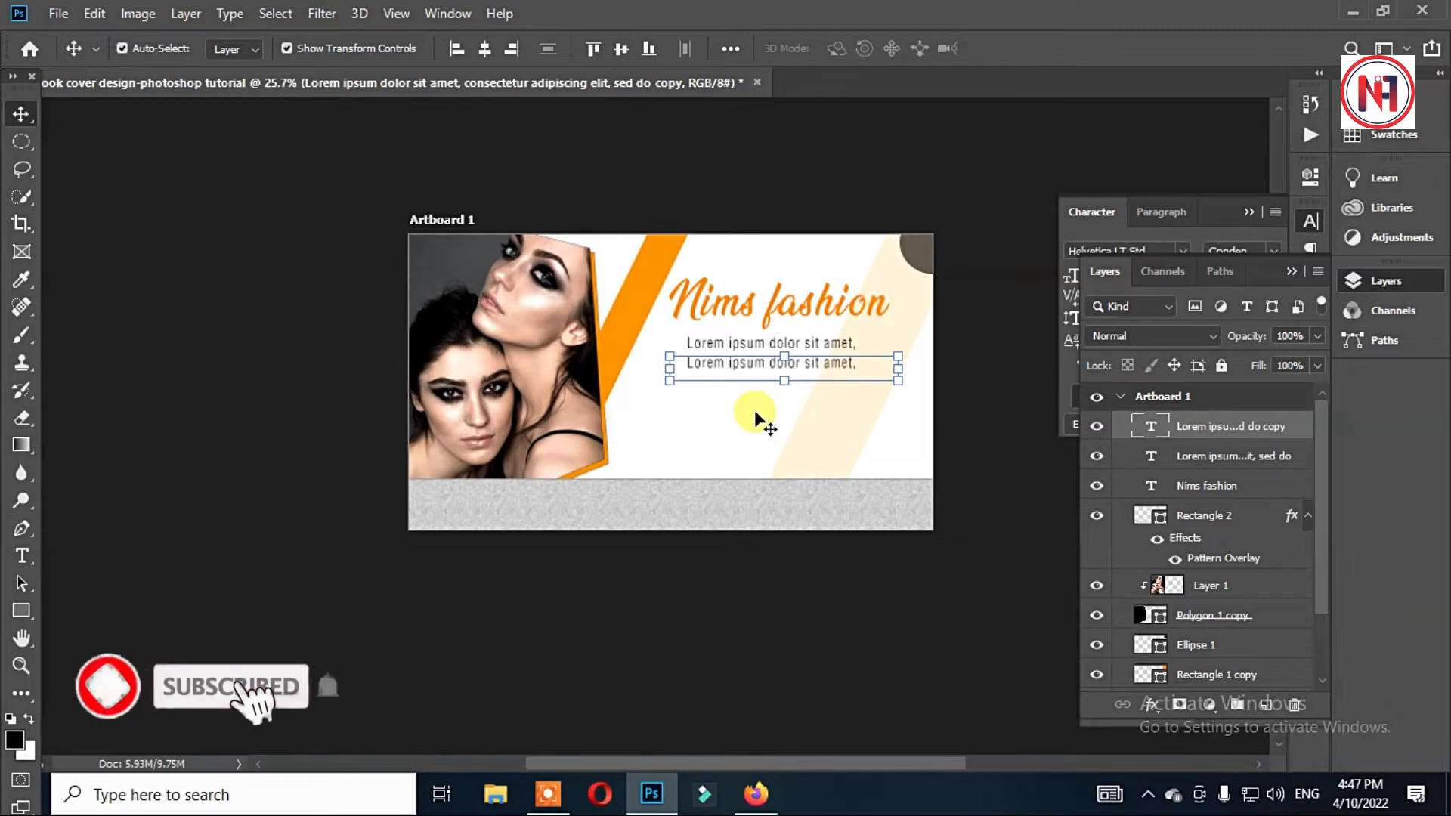
pyautogui.press('u')
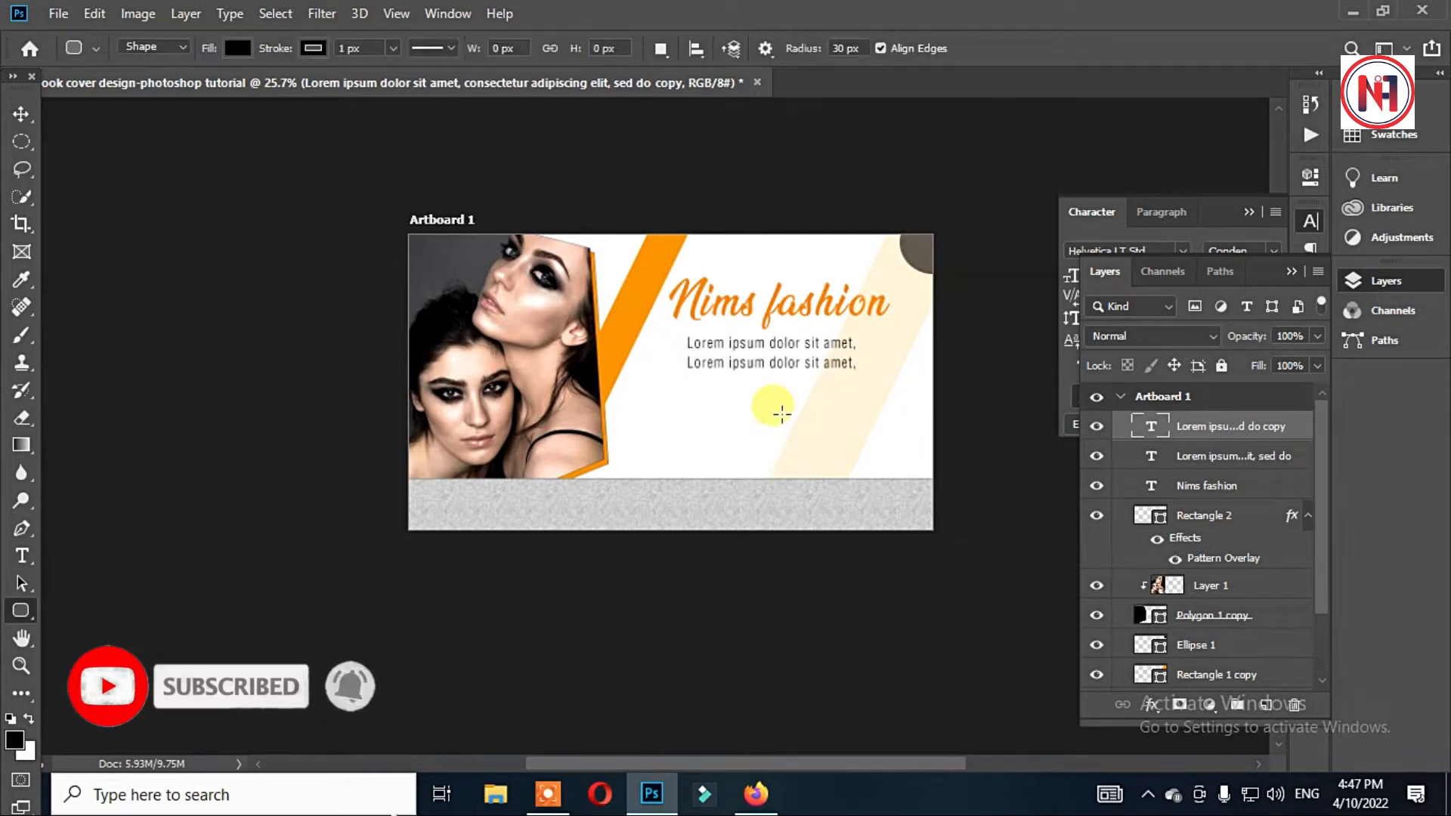
pyautogui.moveTo(671, 388); pyautogui.dragTo(872, 411)
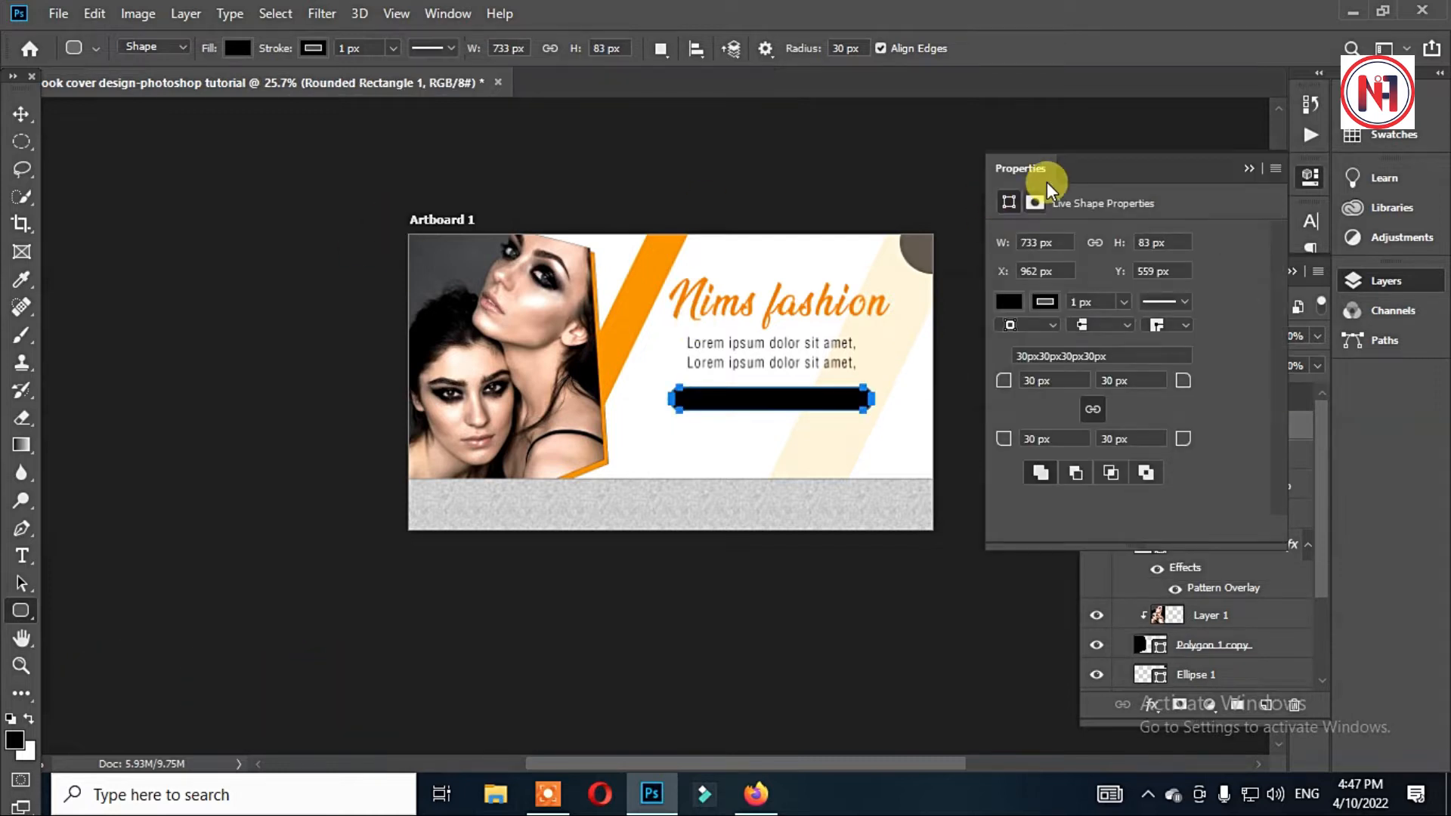
pyautogui.click(1010, 301)
pyautogui.click(631, 286)
pyautogui.click(638, 285)
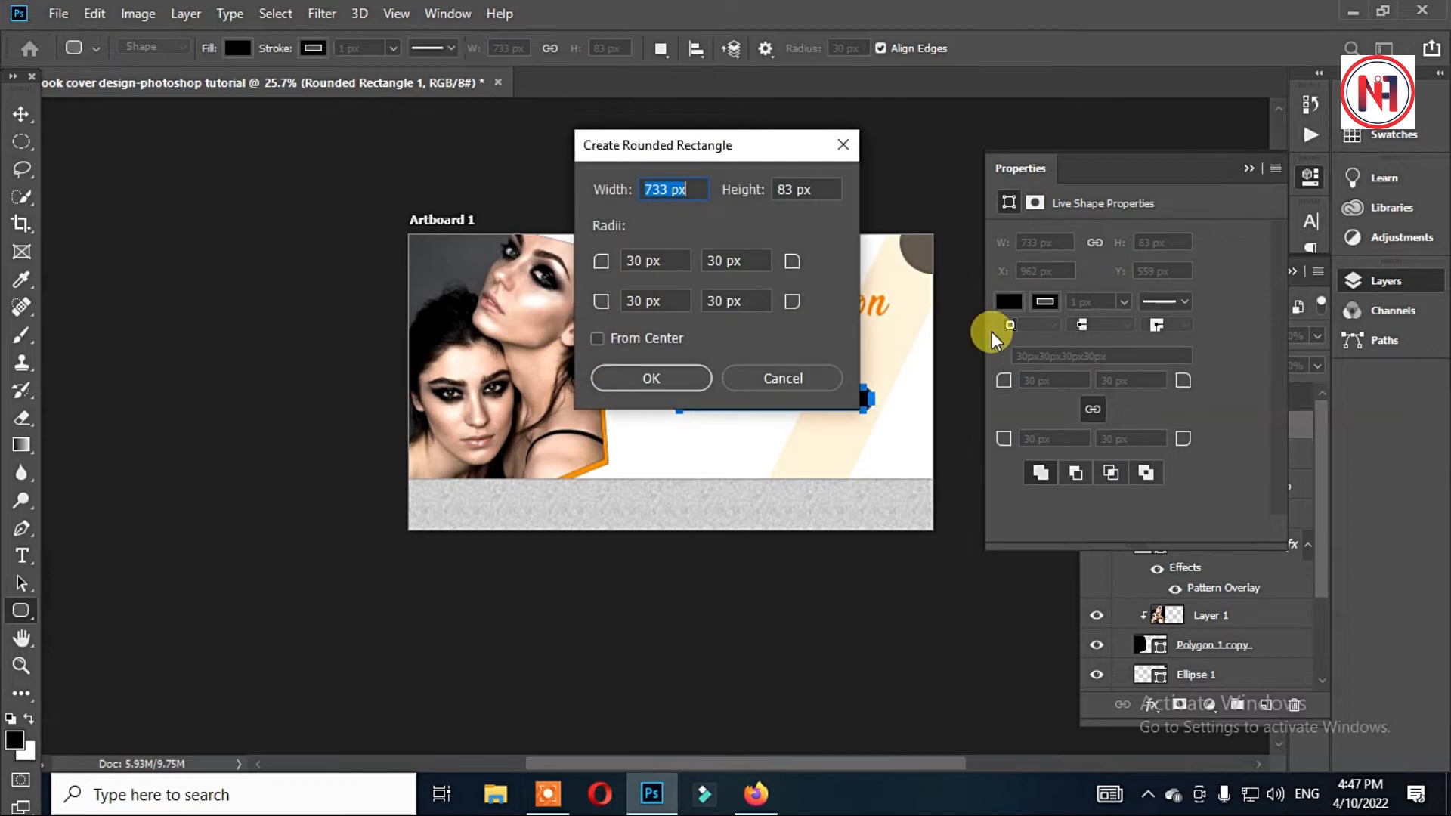
pyautogui.click(756, 379)
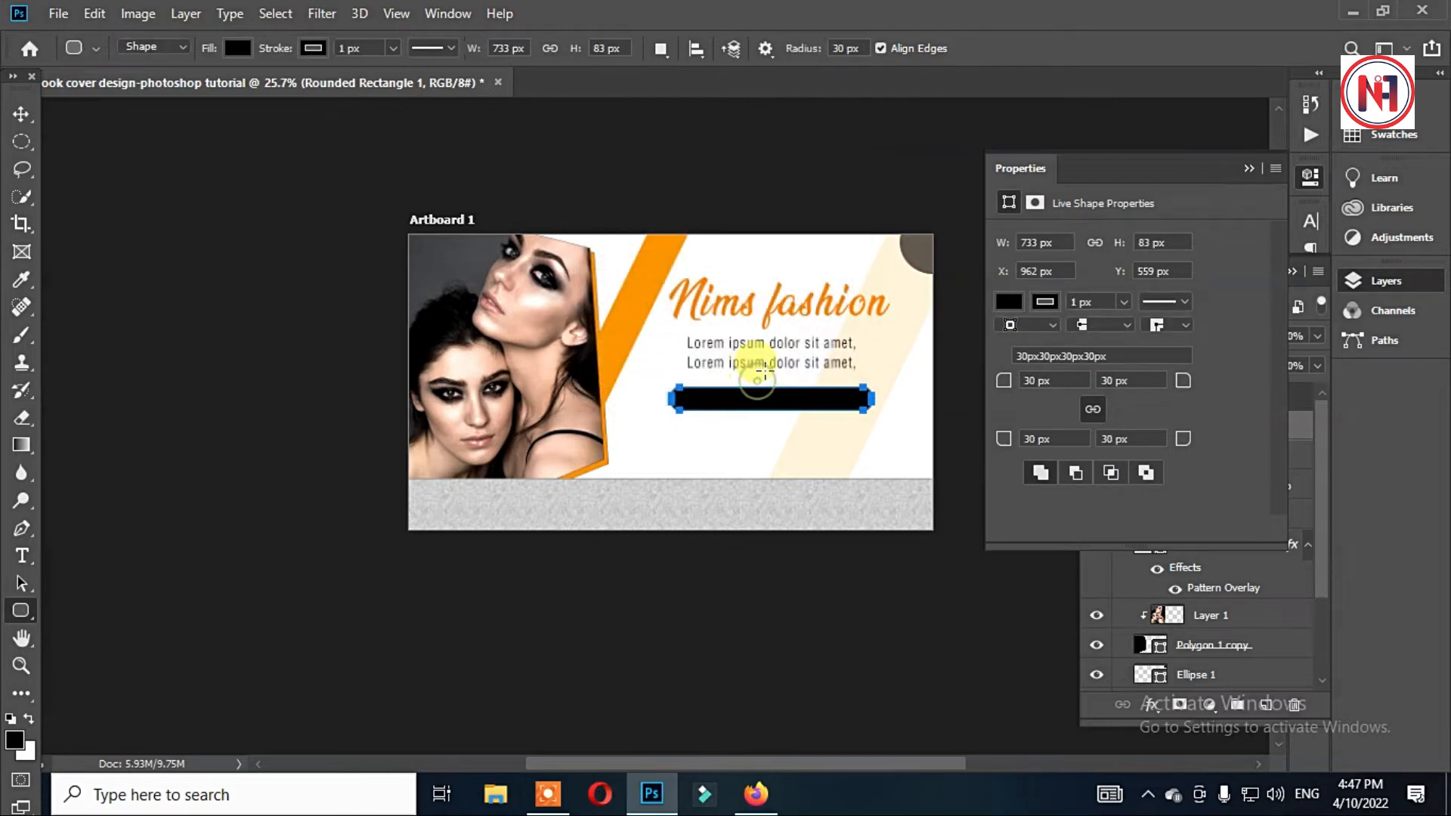
# Fill the rounded rectangle with the recently used orange
pyautogui.click(1013, 302)
pyautogui.click(1009, 414)
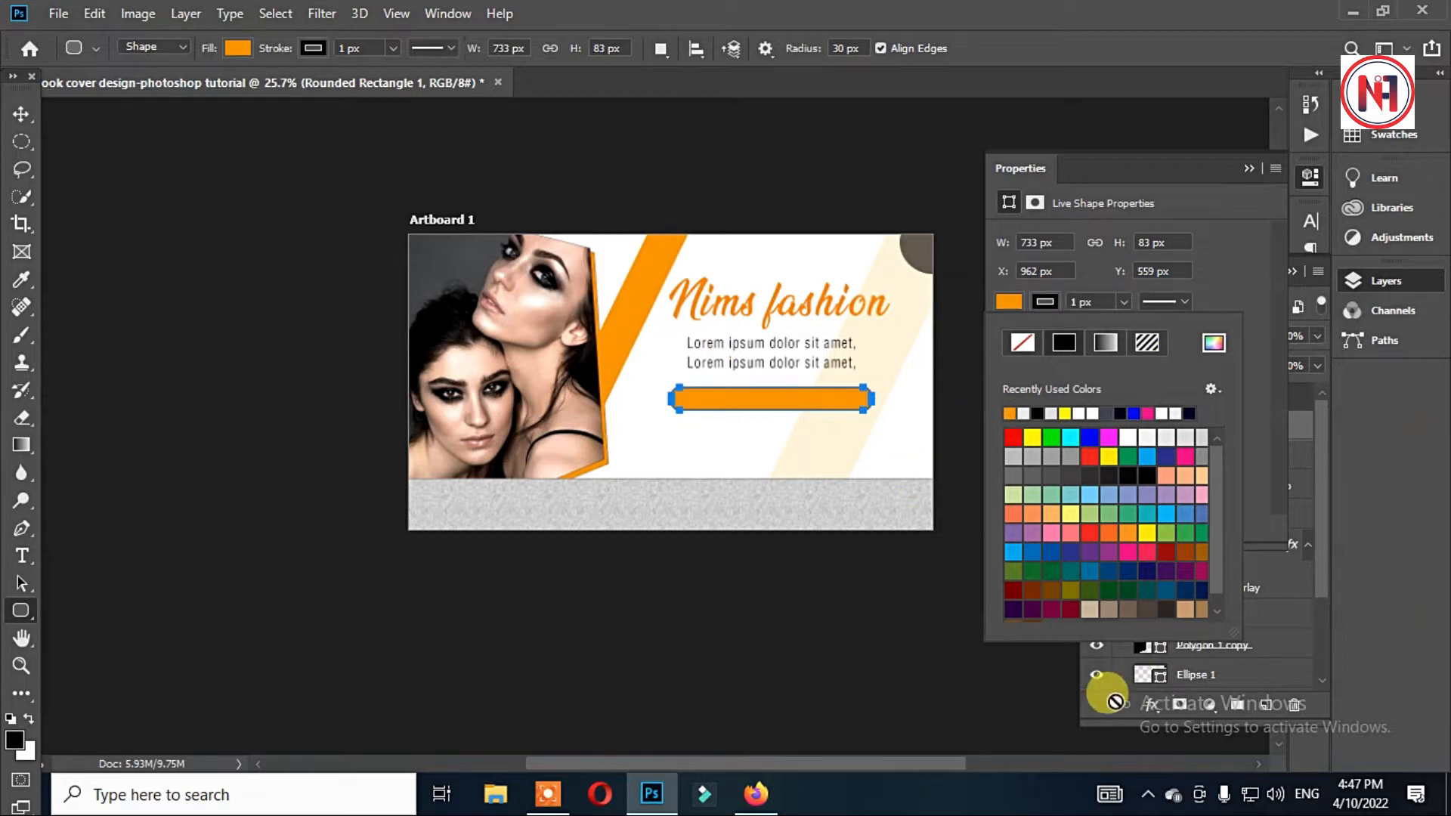
pyautogui.click(1110, 714)
# Add a Gradient Overlay to the rounded rectangle and set the gradient's first stop to the orange of the diagonal bar
pyautogui.click(1146, 705)
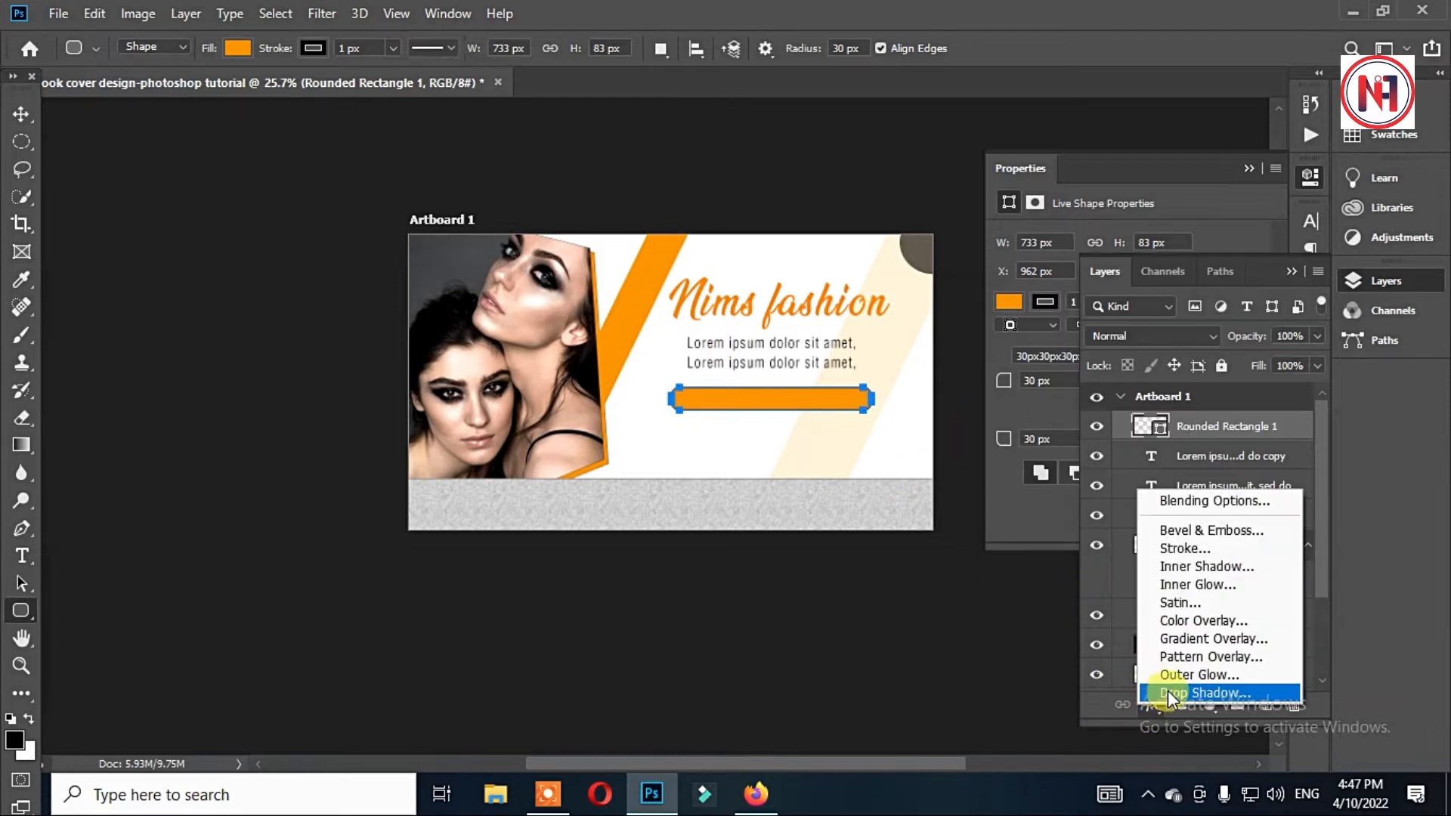
pyautogui.click(1181, 640)
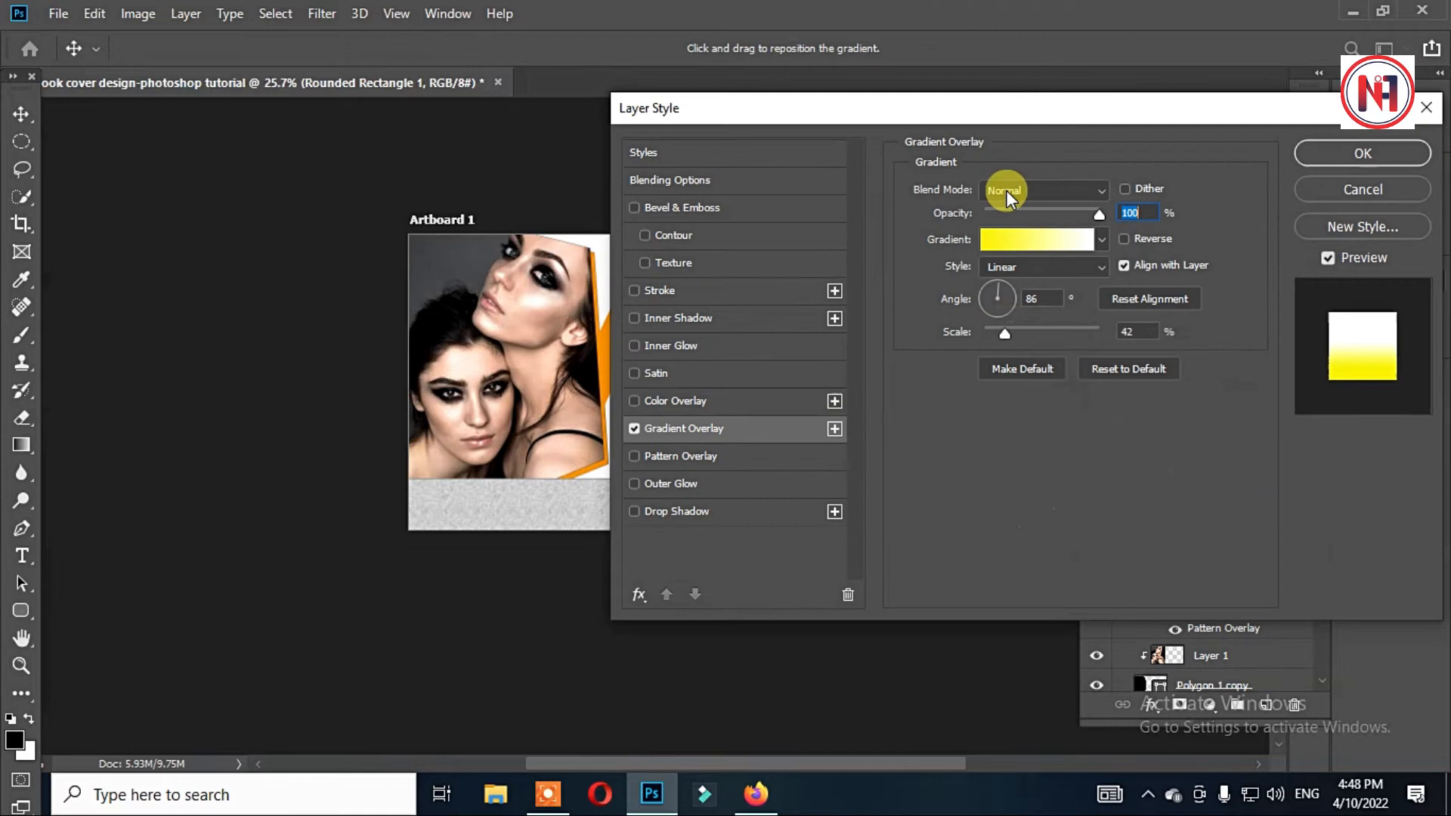
pyautogui.moveTo(992, 115); pyautogui.dragTo(1239, 65)
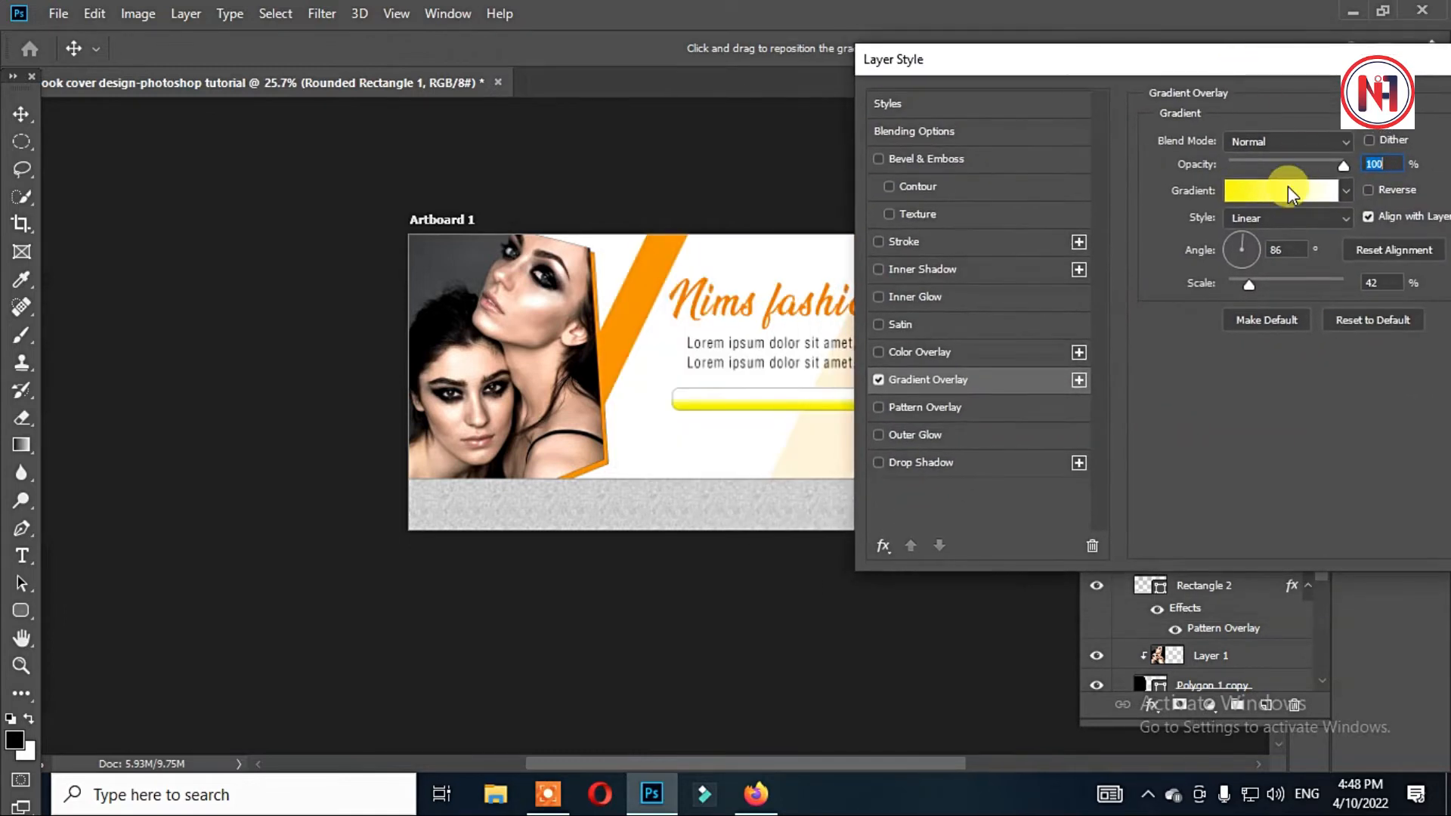
pyautogui.click(1288, 186)
pyautogui.moveTo(435, 66); pyautogui.dragTo(1208, 68)
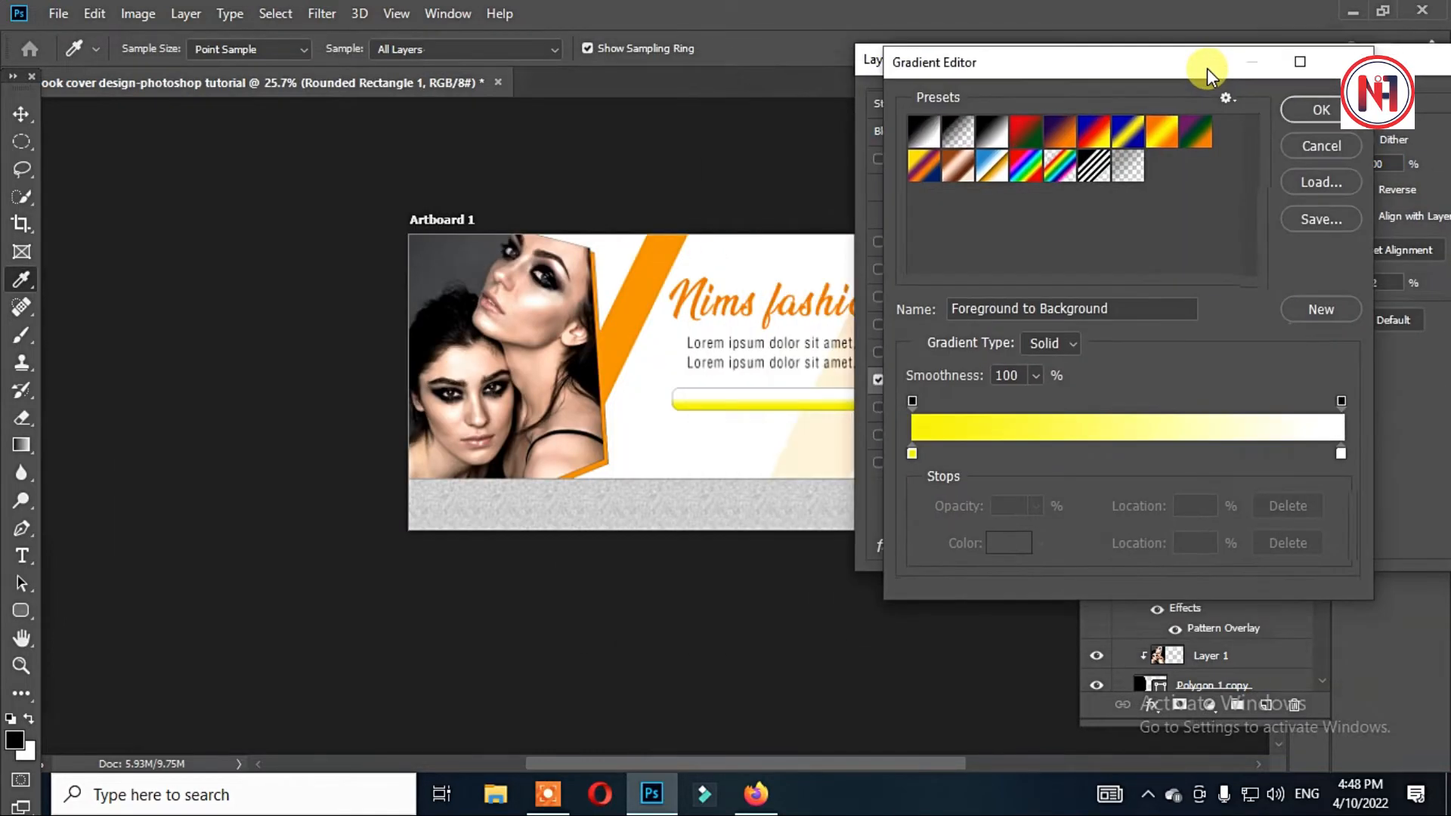
pyautogui.doubleClick(912, 454)
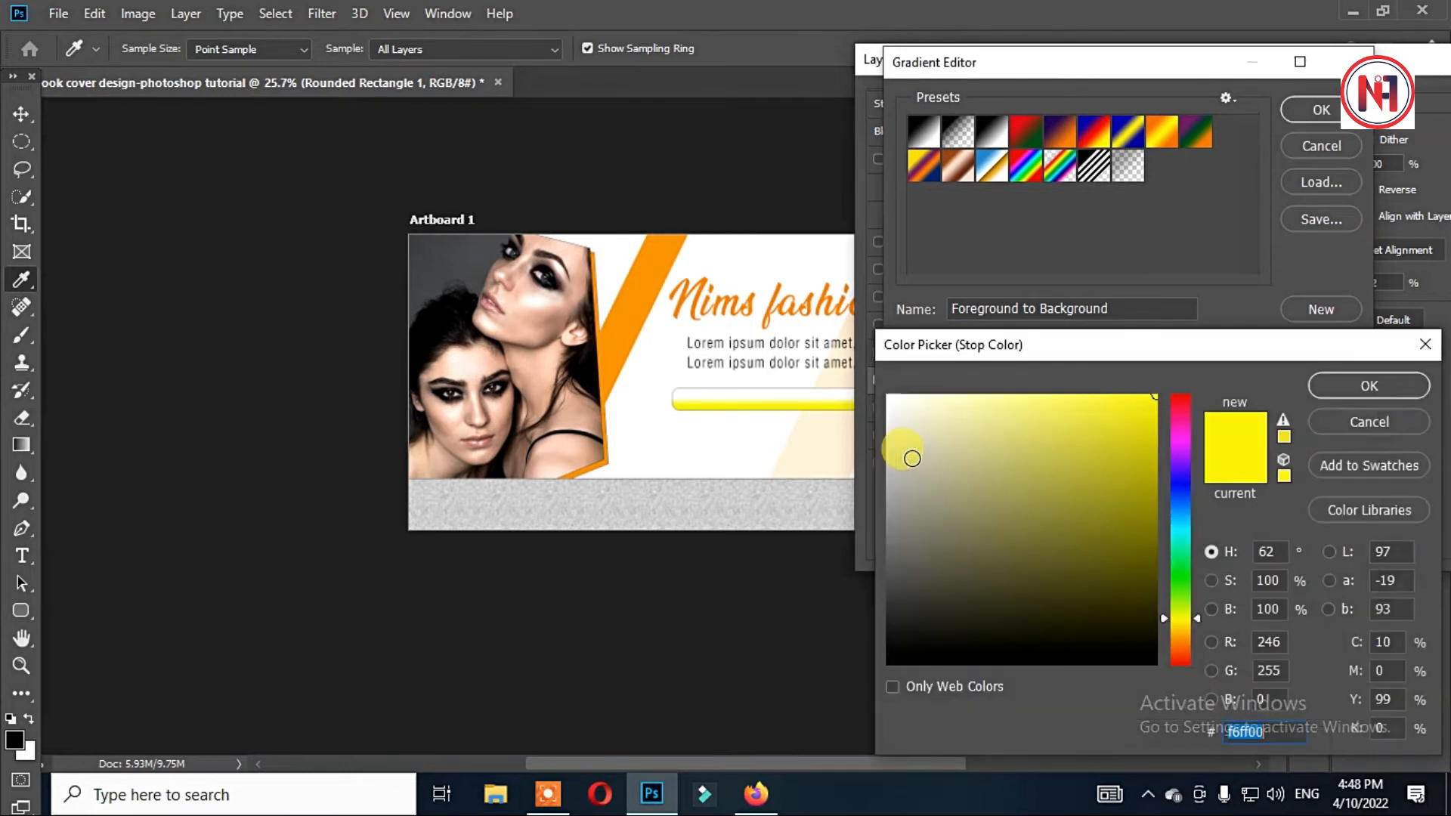
pyautogui.click(643, 287)
pyautogui.click(1392, 386)
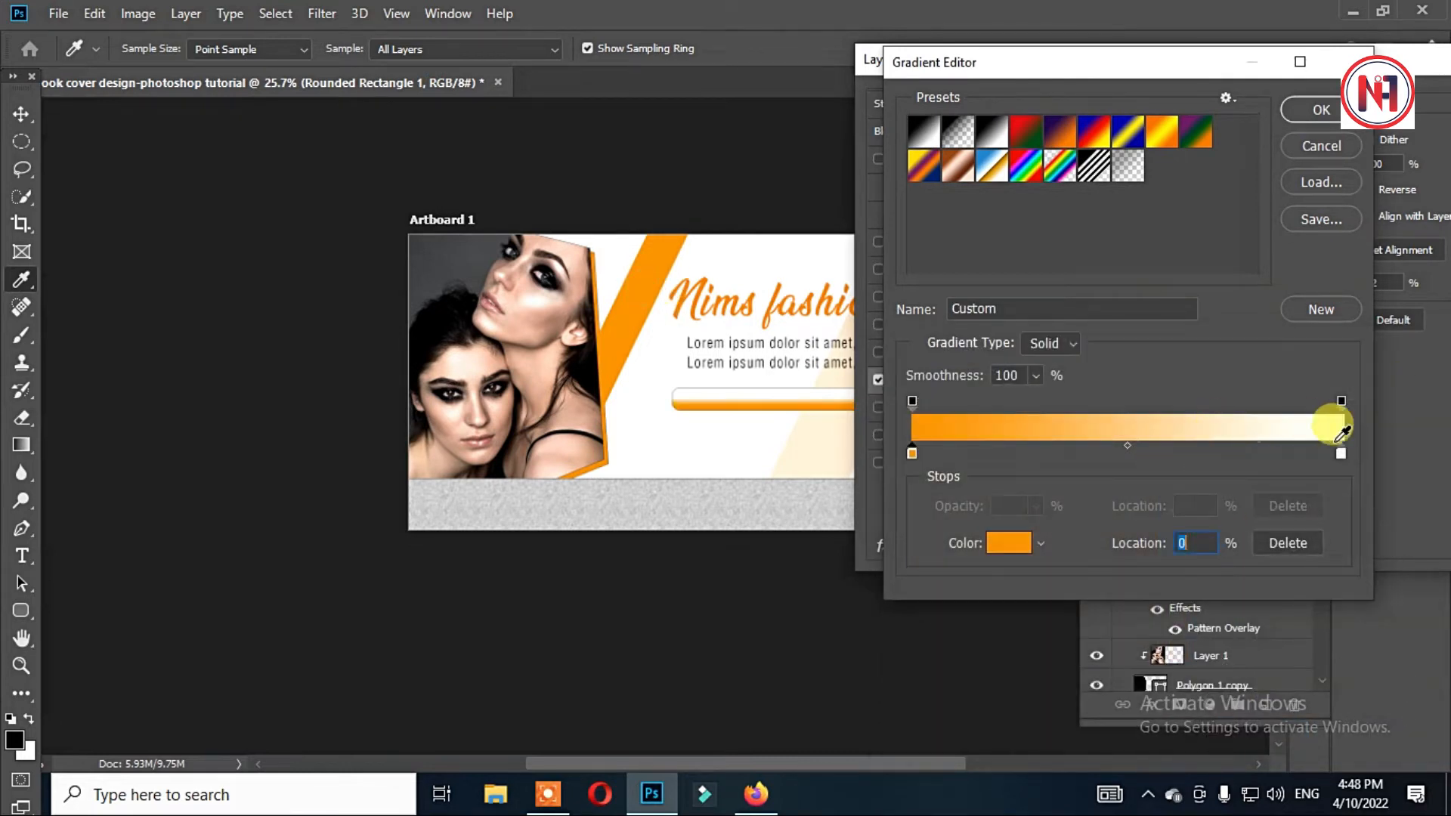
# Set the gradient's end stop to a darker orange and apply the overlay
pyautogui.doubleClick(1340, 456)
pyautogui.click(638, 310)
pyautogui.moveTo(1131, 466)
pyautogui.mouseDown()
pyautogui.moveTo(1140, 424)
pyautogui.moveTo(1152, 473)
pyautogui.mouseUp()
pyautogui.press('Return')
pyautogui.press('Return')
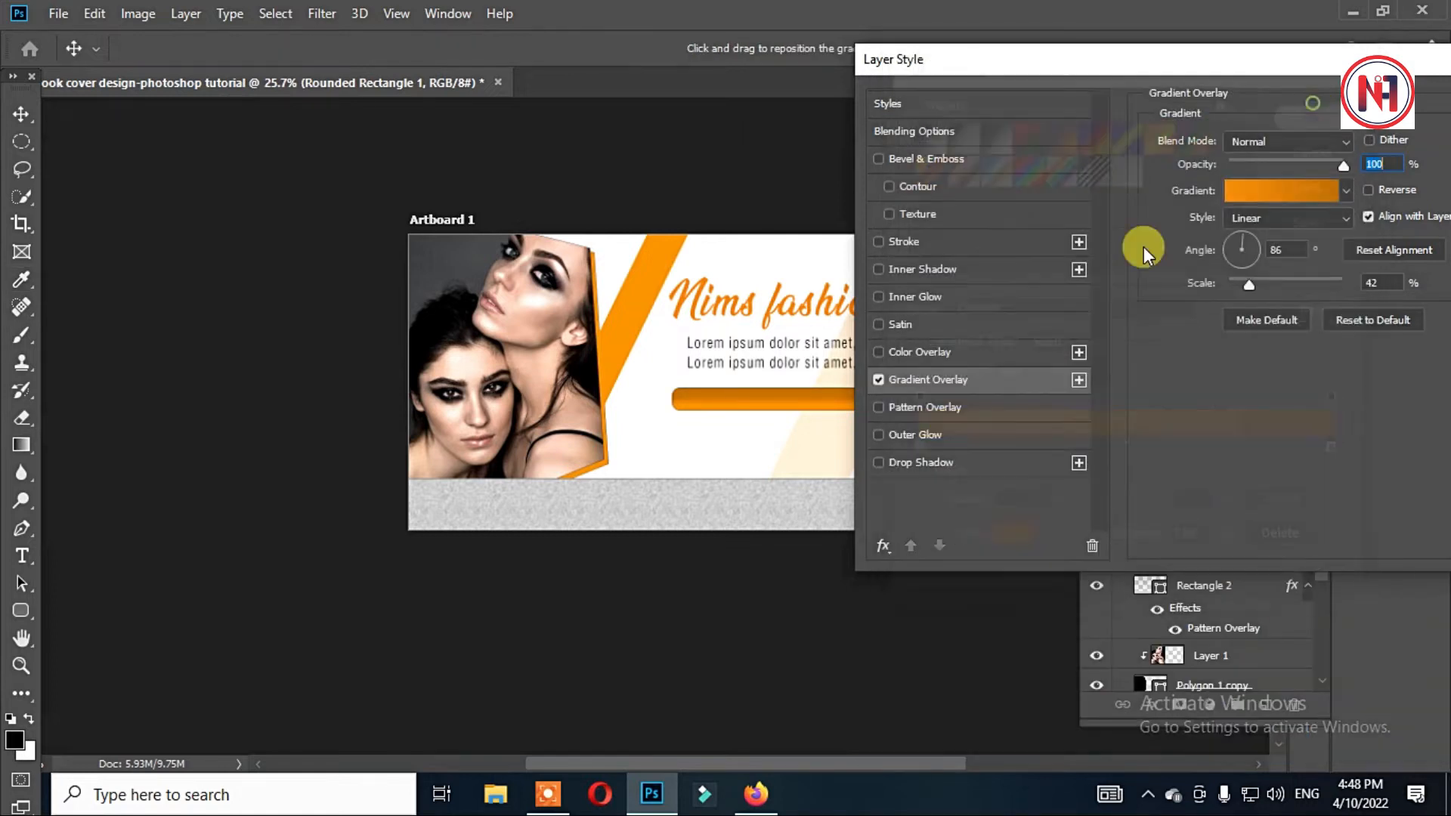
pyautogui.moveTo(1315, 69); pyautogui.dragTo(1083, 102)
pyautogui.click(1391, 136)
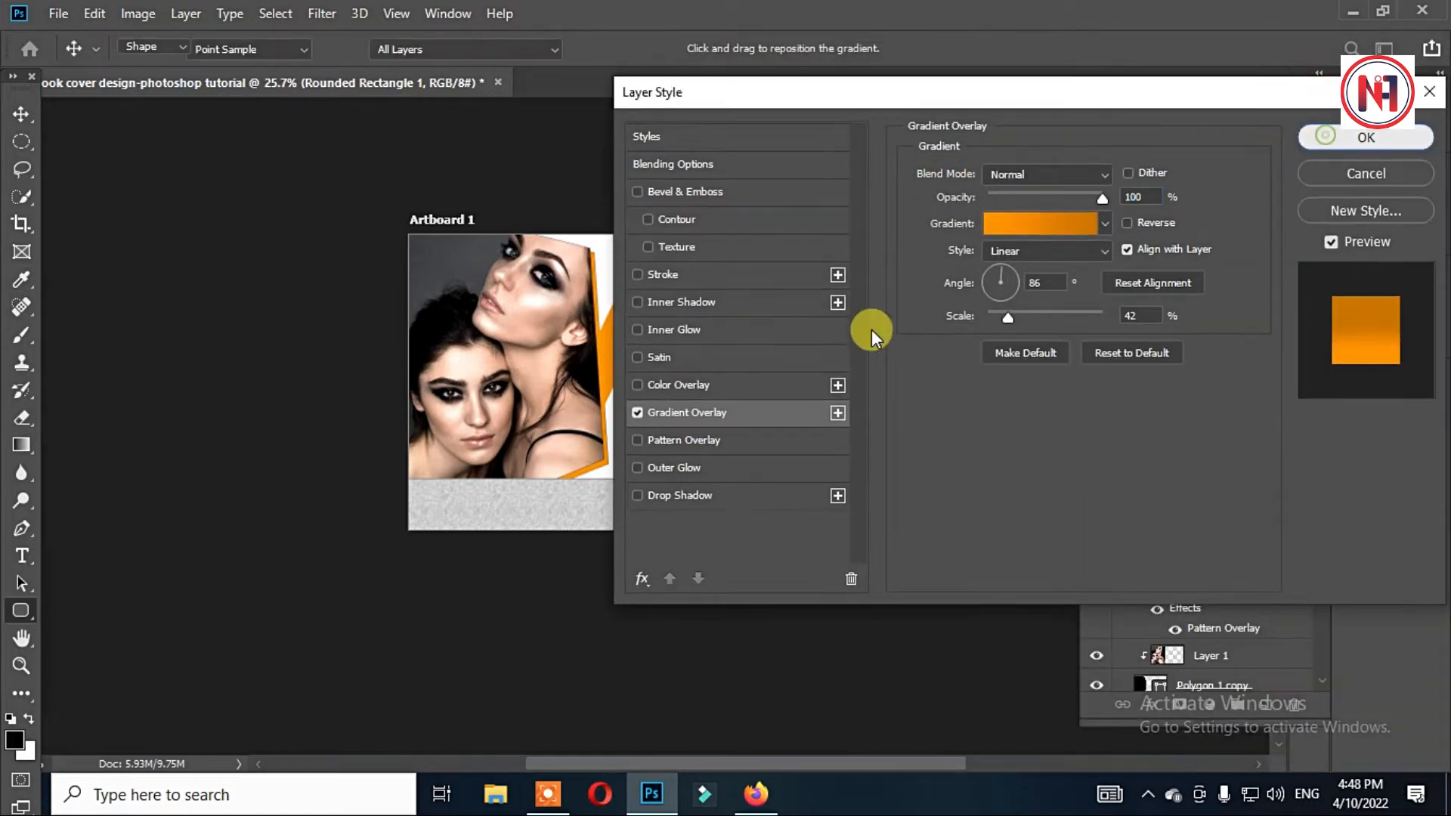
# Add the text "Follow us on:" in the white area below the orange button
pyautogui.scroll(5, 786, 406)
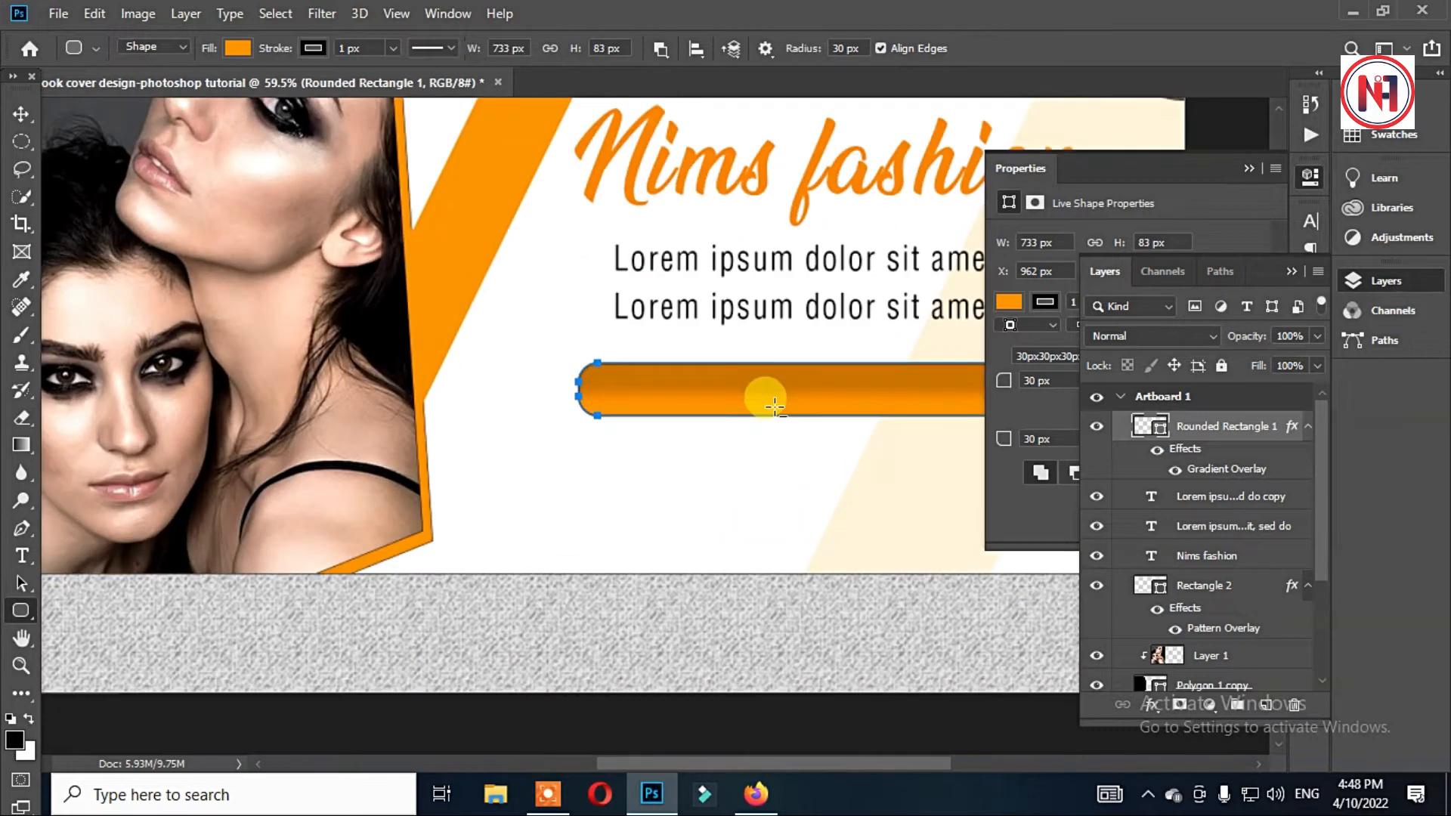
pyautogui.click(1254, 173)
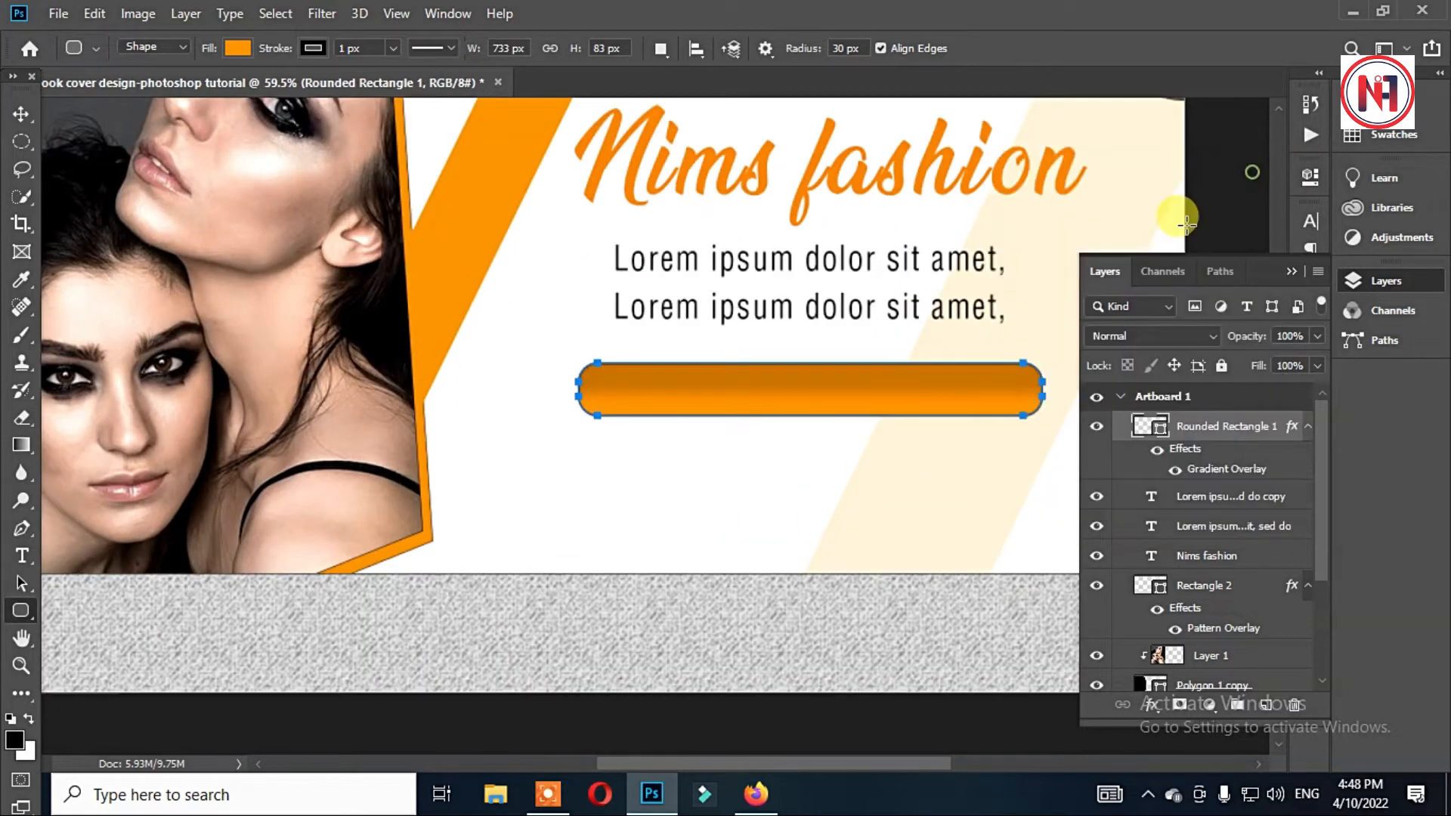
pyautogui.click(1291, 265)
pyautogui.scroll(1, 975, 359)
pyautogui.press('t')
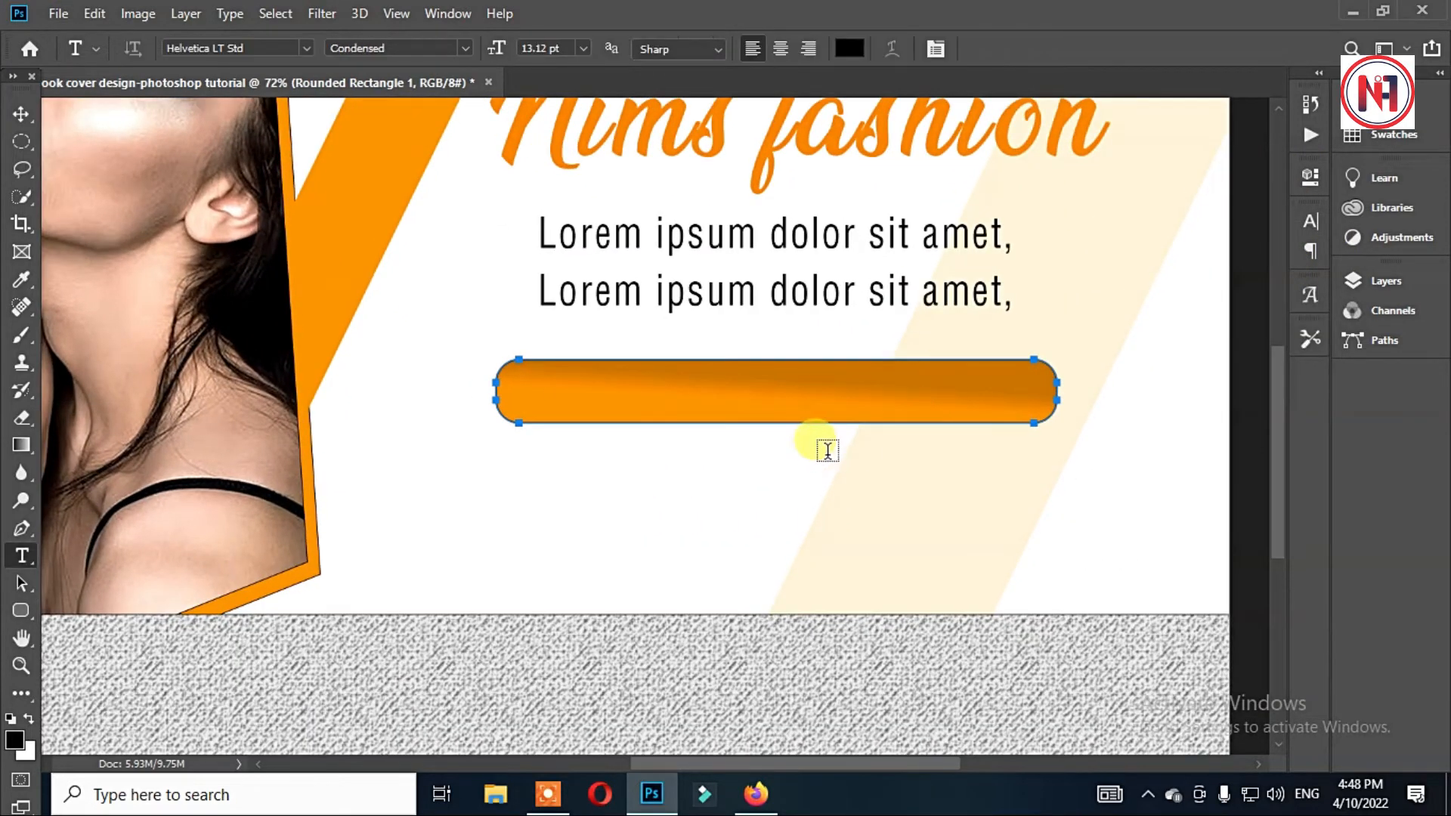
pyautogui.click(591, 498)
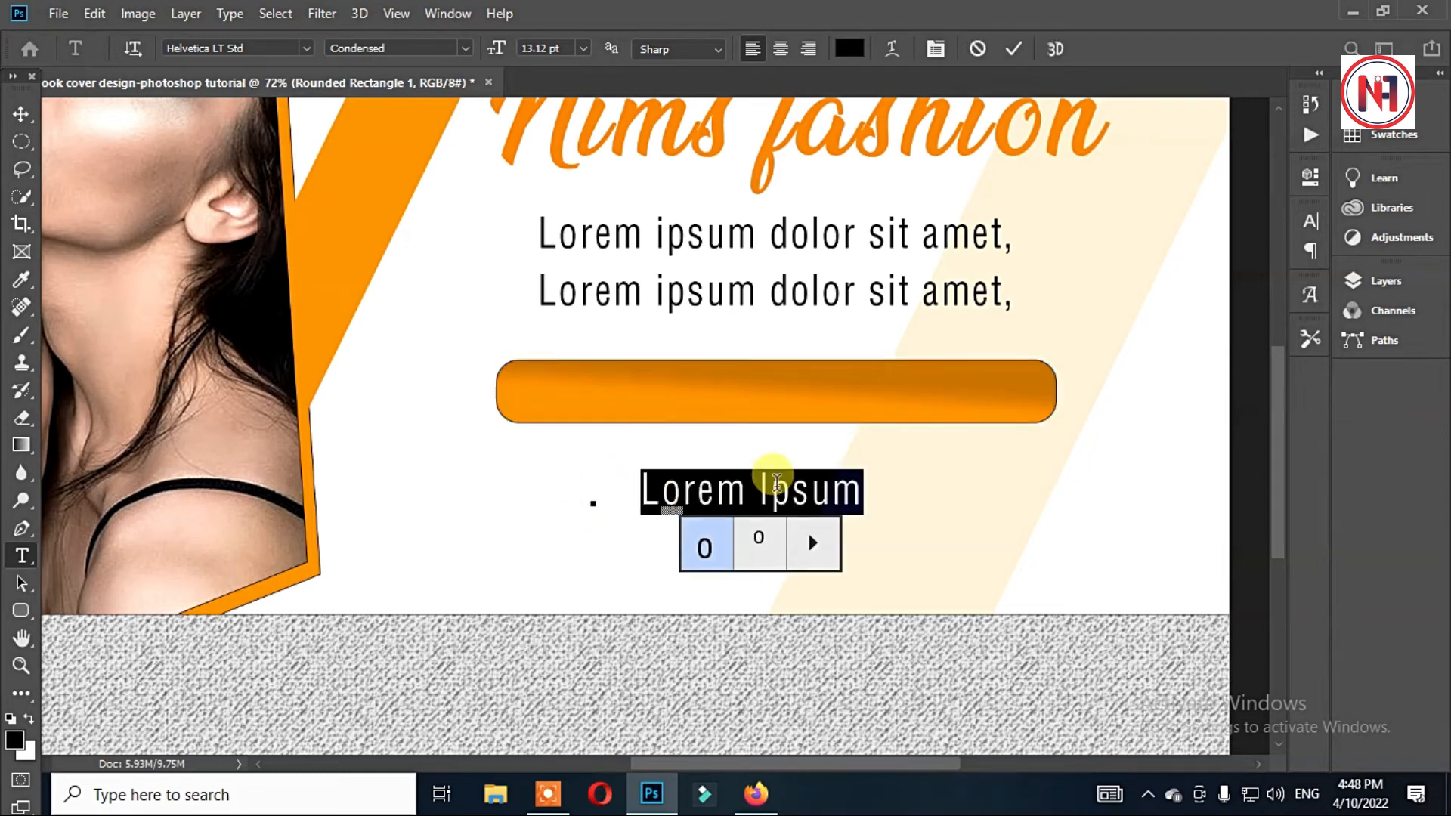
pyautogui.write('Follow us on:')
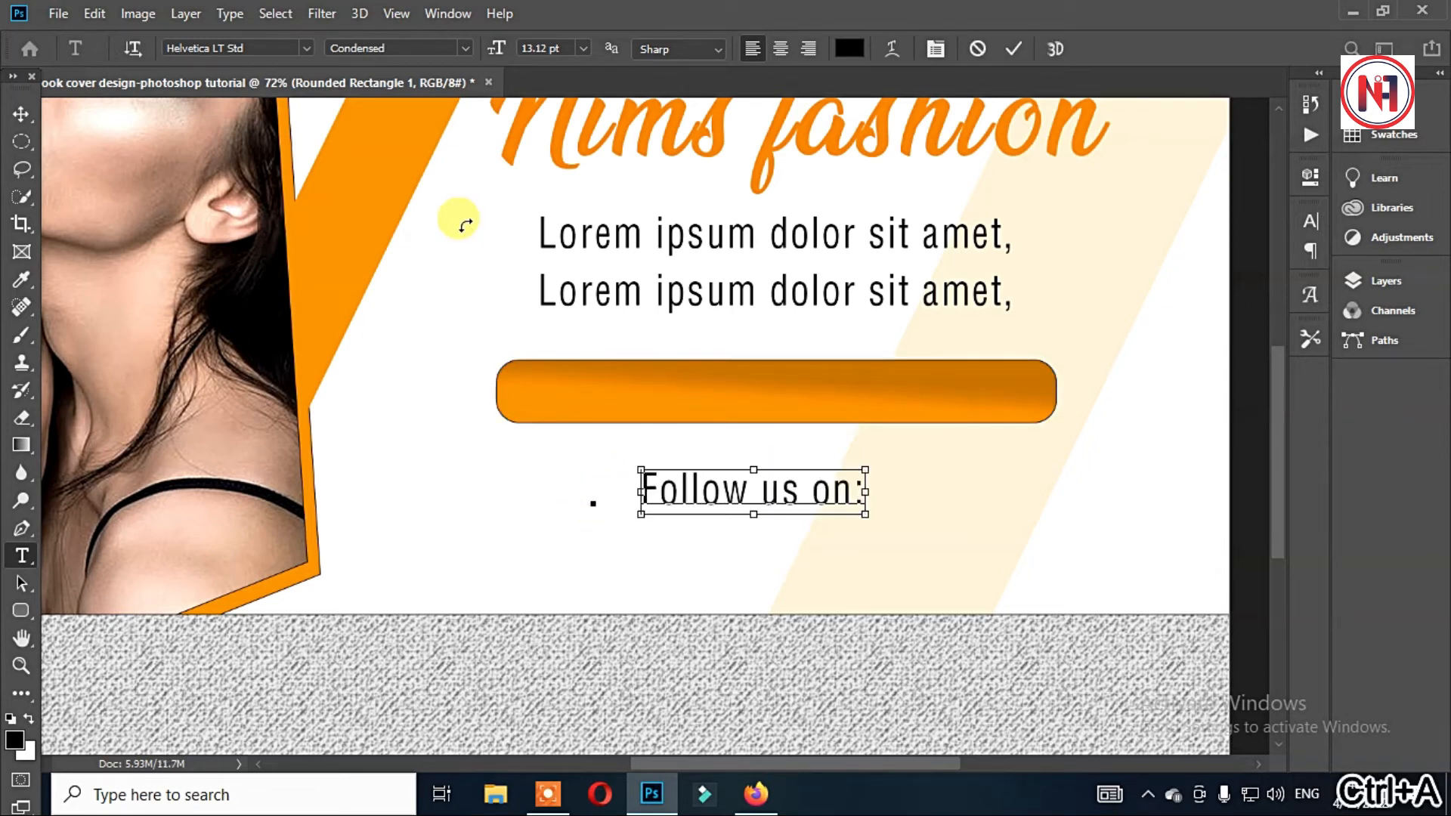
# Set the "Follow us on:" text to Bold Condensed at 12 pt
pyautogui.hotkey('ctrl', 'a')
pyautogui.click(582, 47)
pyautogui.click(563, 189)
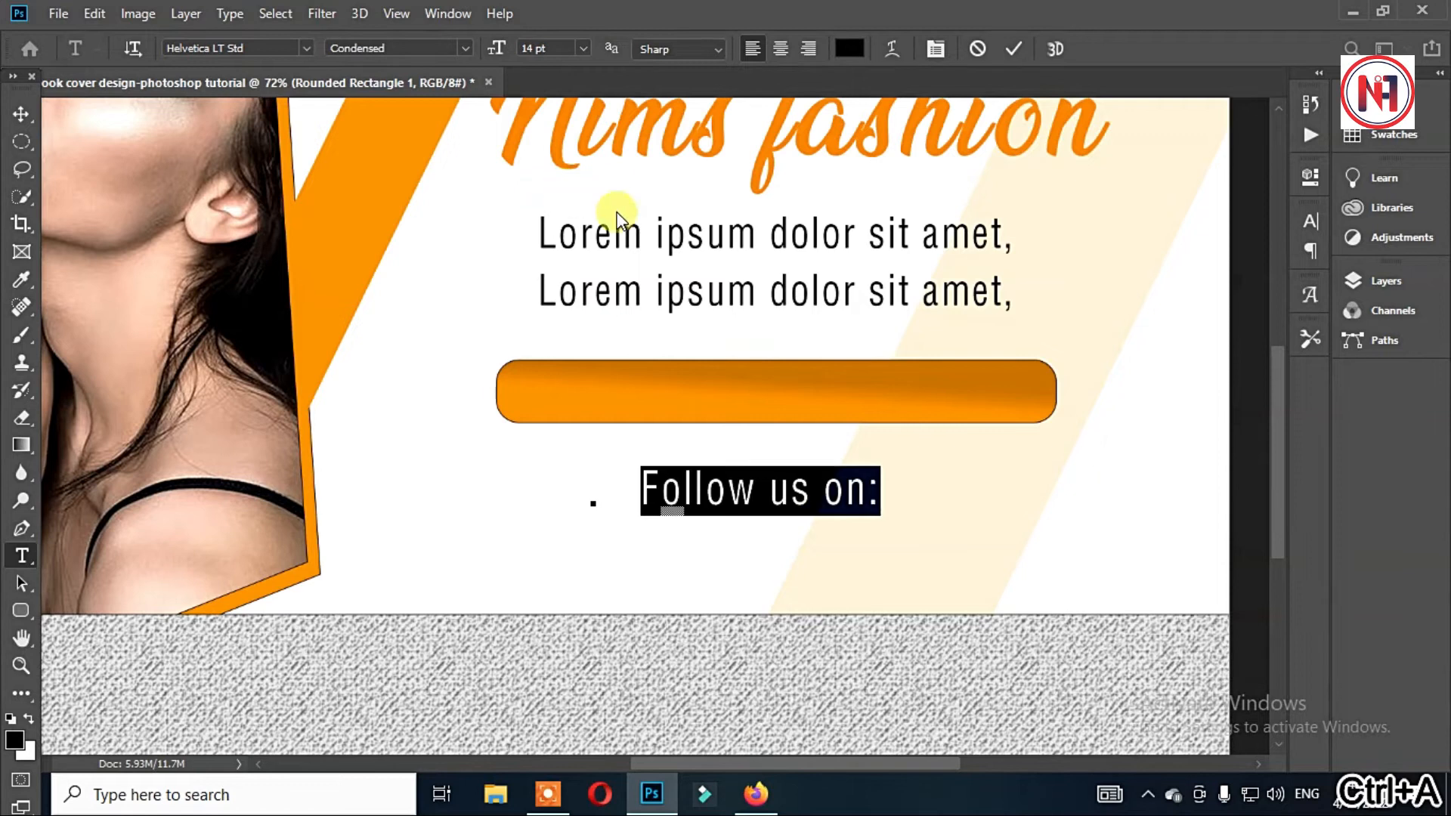
pyautogui.click(465, 49)
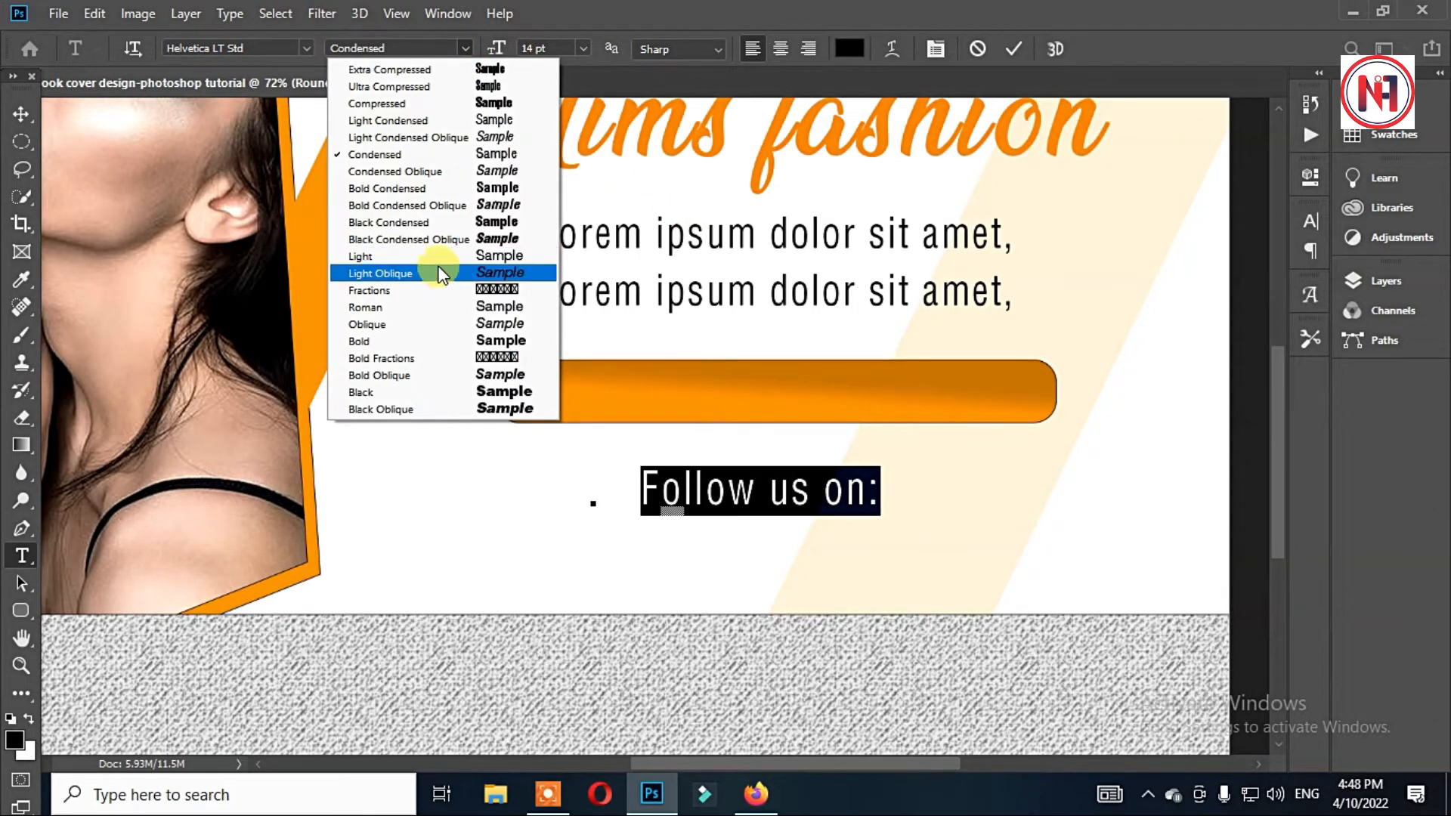
pyautogui.click(465, 188)
pyautogui.click(581, 49)
pyautogui.click(558, 174)
# Move the "Follow us on:" text onto the orange button and colour it white
pyautogui.moveTo(795, 576); pyautogui.dragTo(812, 475)
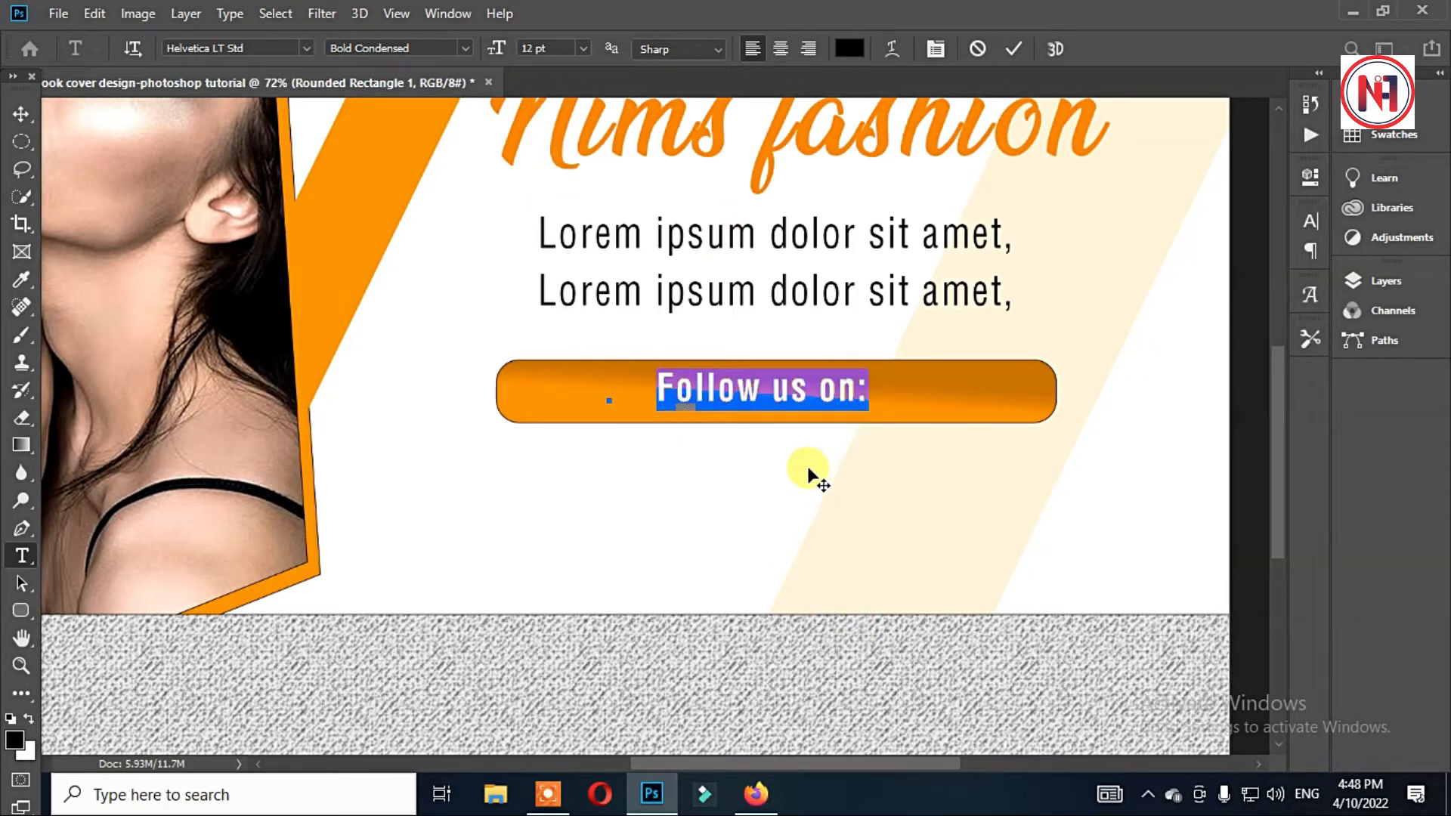
pyautogui.click(850, 49)
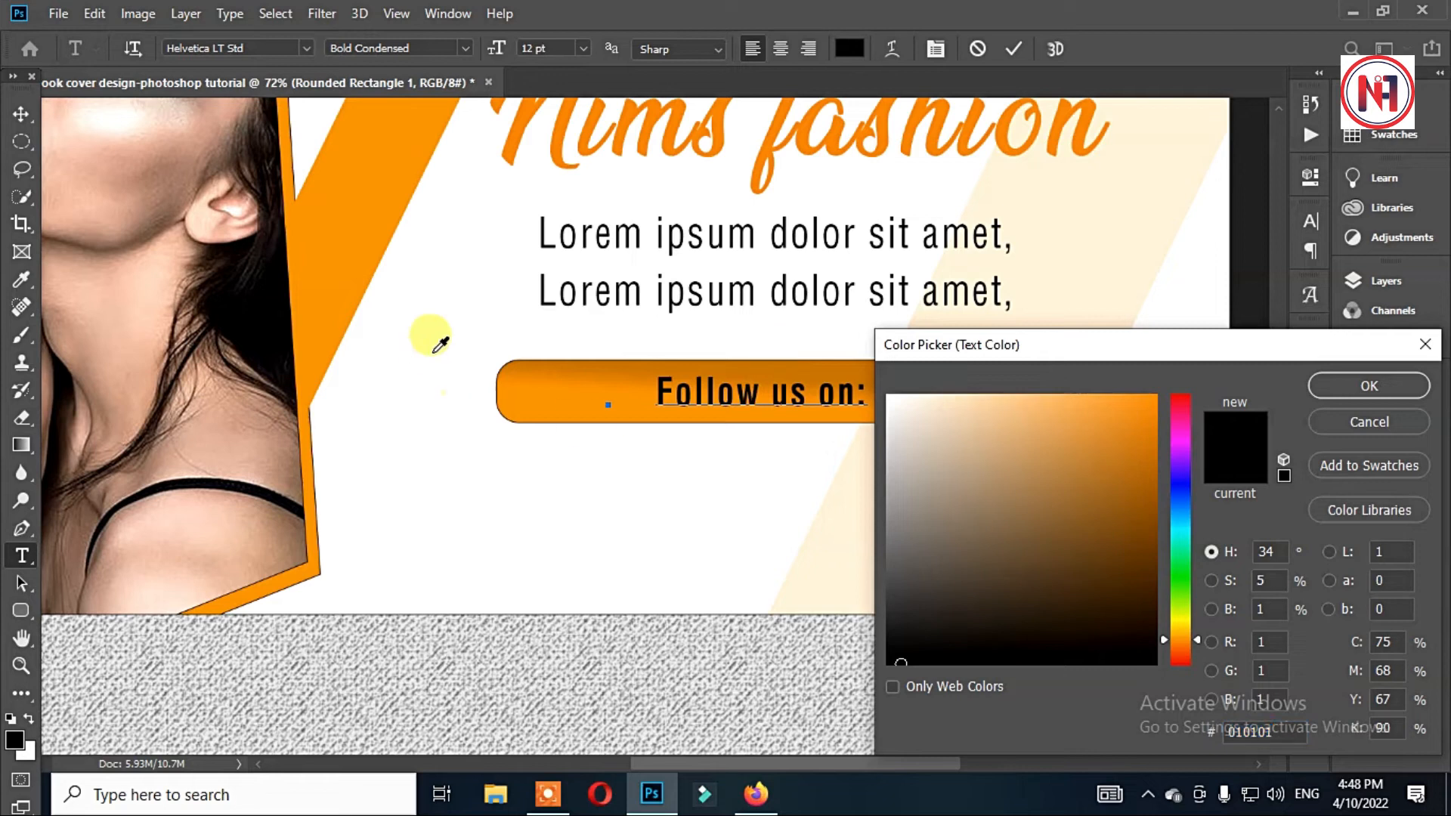
pyautogui.click(432, 334)
pyautogui.click(1394, 384)
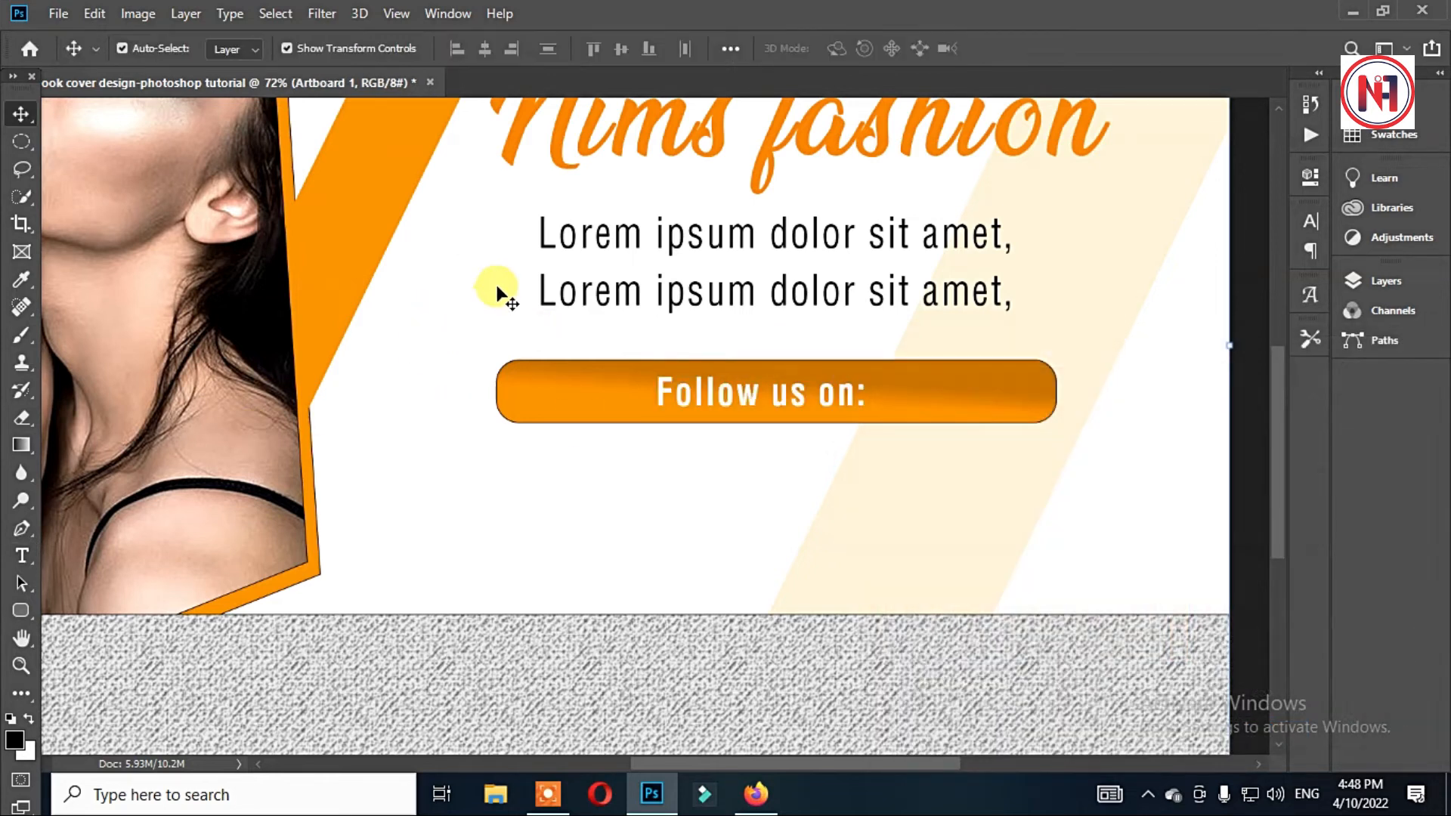
# Duplicate the "Follow us on:" text onto the textured band and replace its wording with "Timeline About Friends Photos More", widely spaced
pyautogui.scroll(-6, 502, 291)
pyautogui.scroll(3, 513, 302)
pyautogui.moveTo(673, 309); pyautogui.dragTo(614, 412)
pyautogui.doubleClick(614, 412)
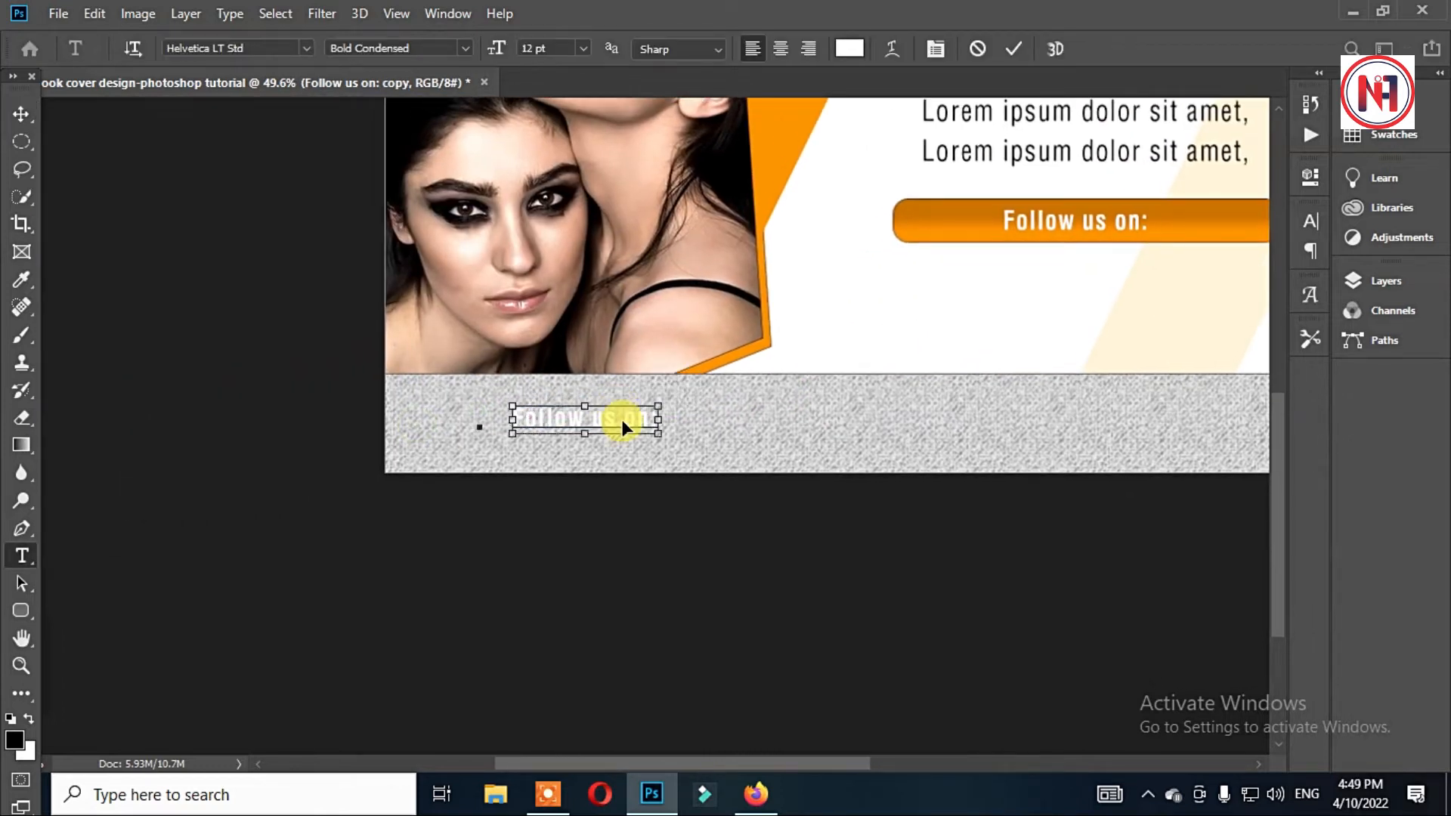
pyautogui.hotkey('ctrl', 'a')
pyautogui.write('Tim')
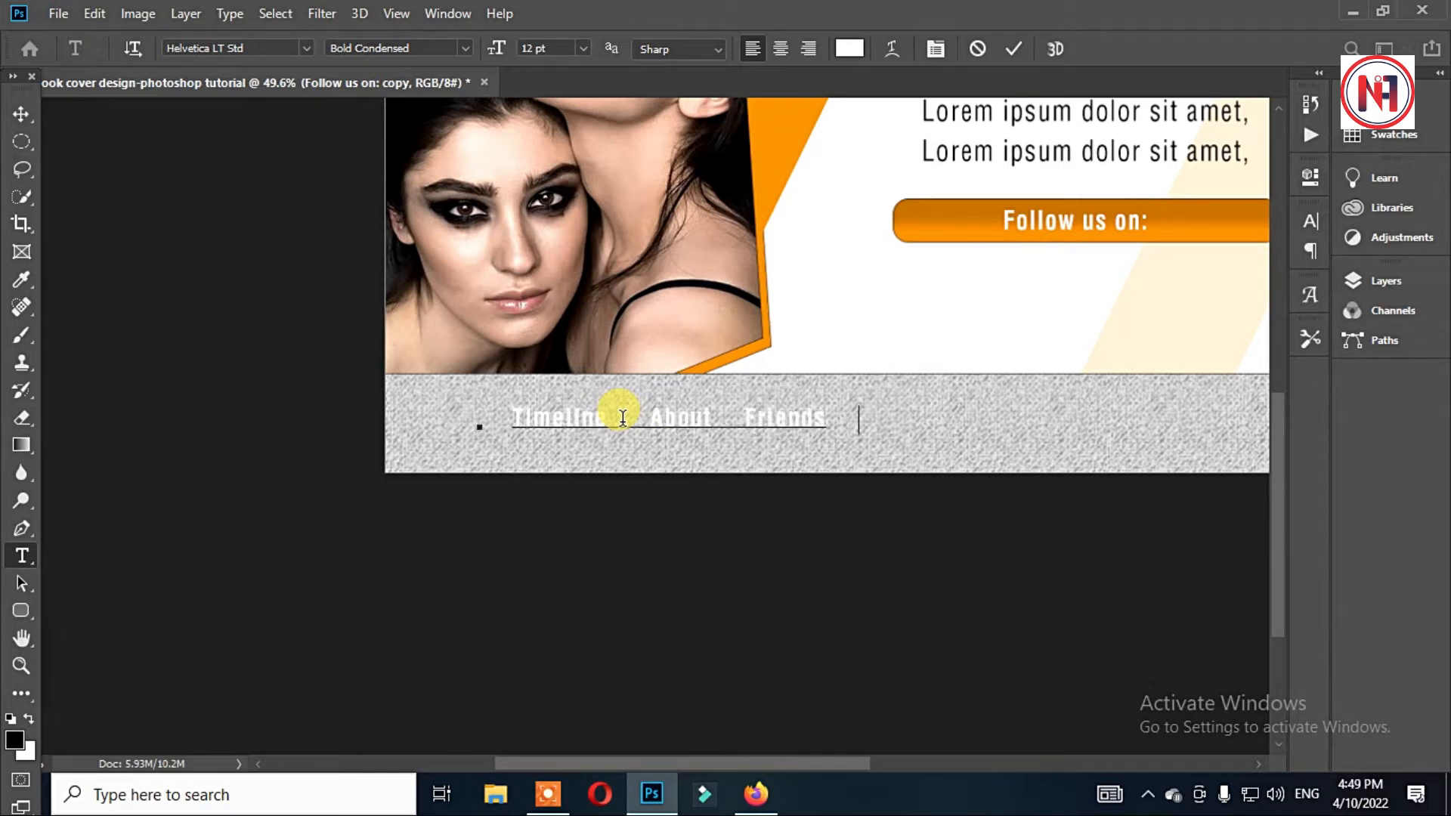
pyautogui.write('eline     About    Friends    Photos   More')
# Colour the whole menu line on the textured band bright blue
pyautogui.hotkey('ctrl', 'a')
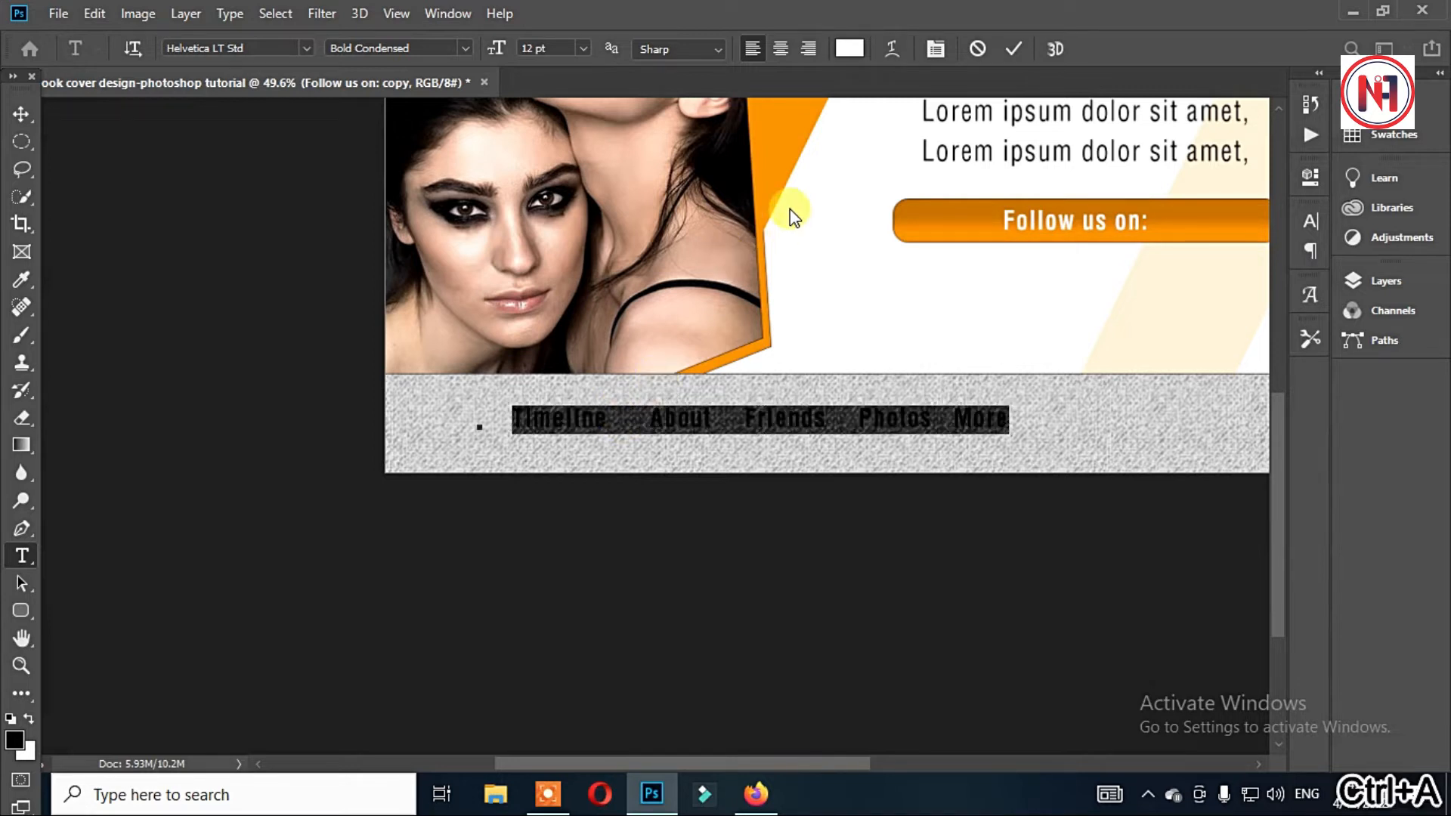
pyautogui.click(845, 50)
pyautogui.moveTo(1128, 433); pyautogui.dragTo(1194, 382)
pyautogui.moveTo(1184, 516); pyautogui.dragTo(1183, 495)
pyautogui.click(1371, 390)
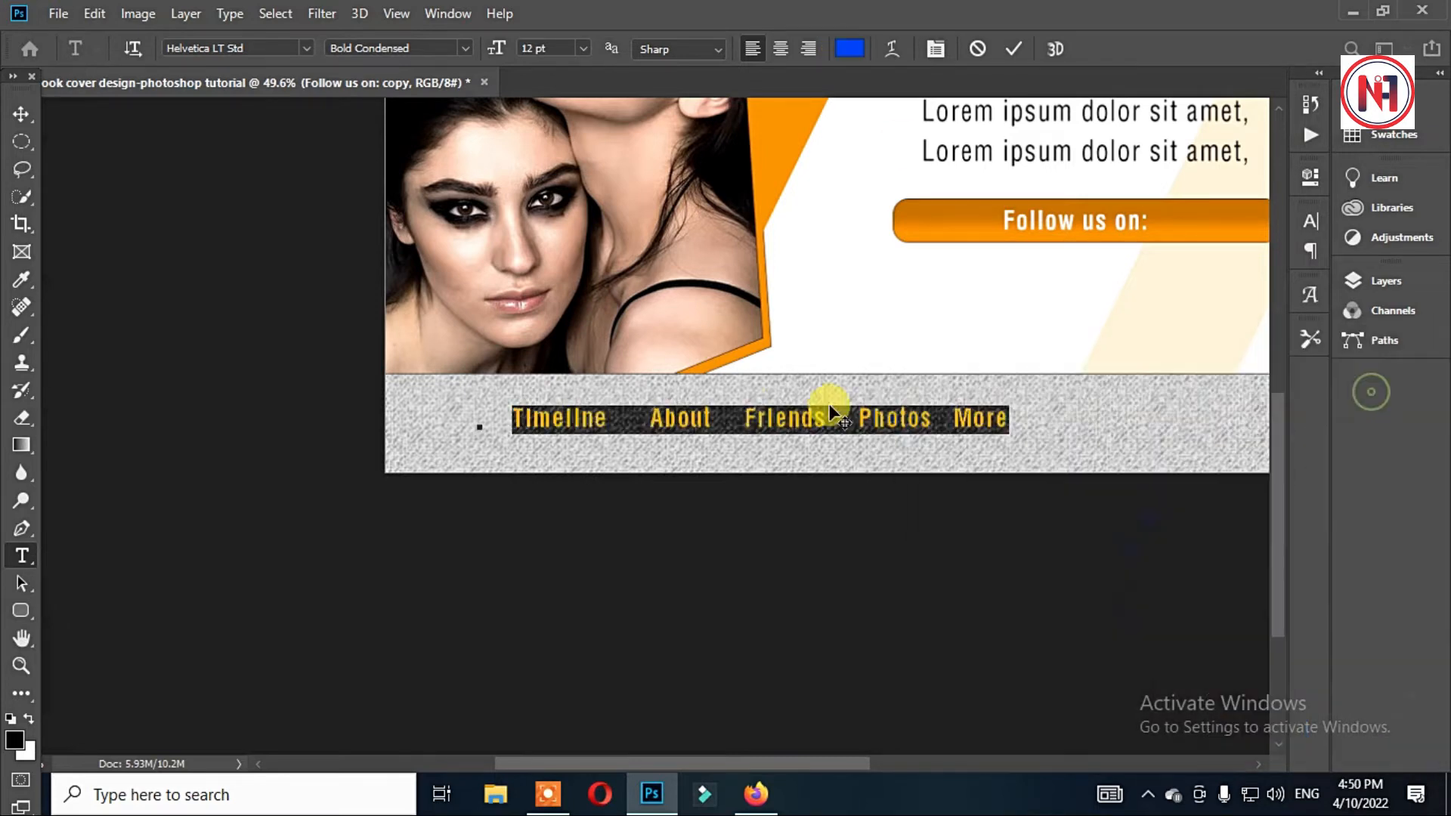
# Colour only the word "Timeline" black (000000)
pyautogui.doubleClick(609, 417)
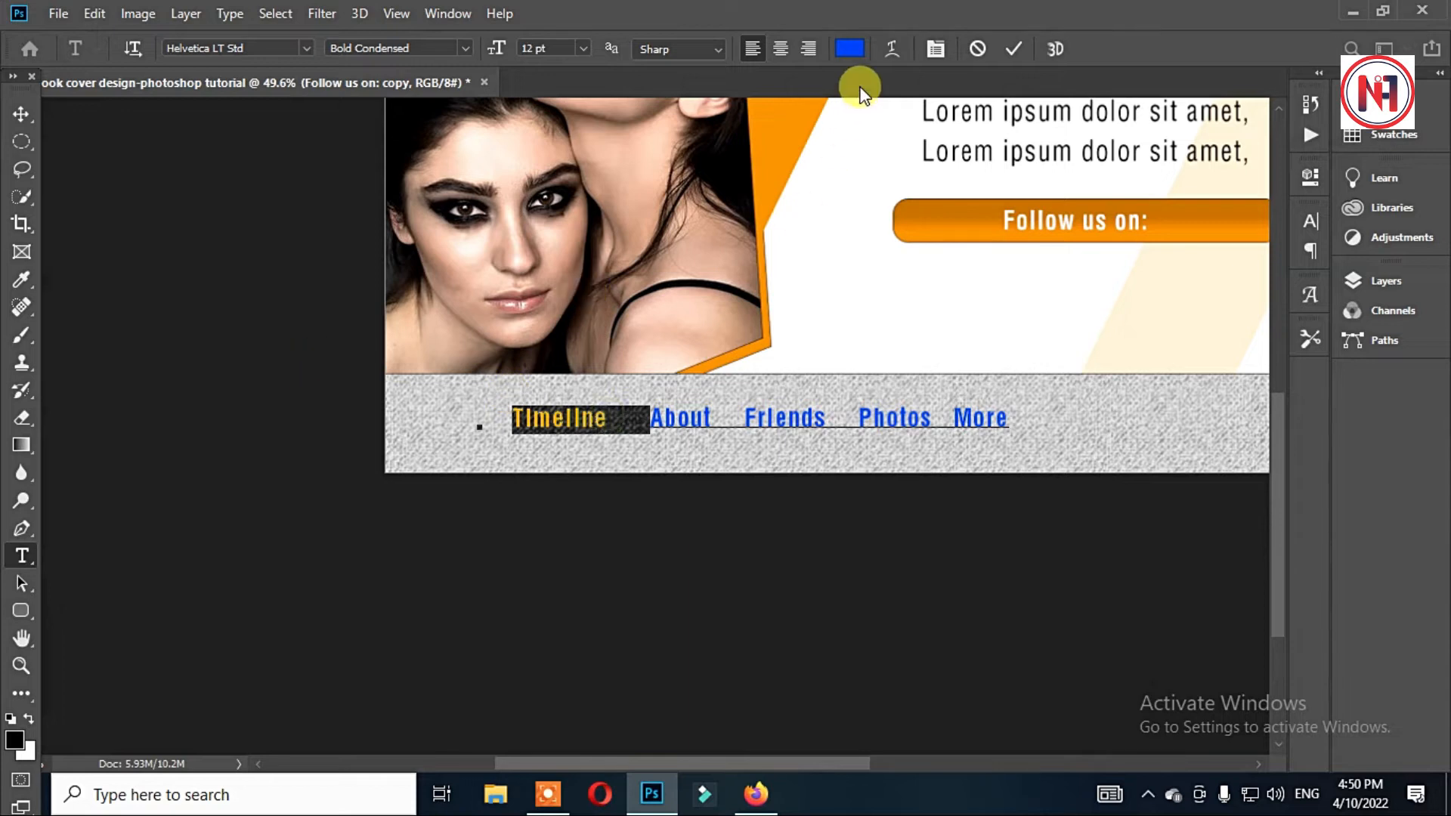
pyautogui.click(850, 49)
pyautogui.moveTo(933, 535); pyautogui.dragTo(810, 765)
pyautogui.click(1357, 381)
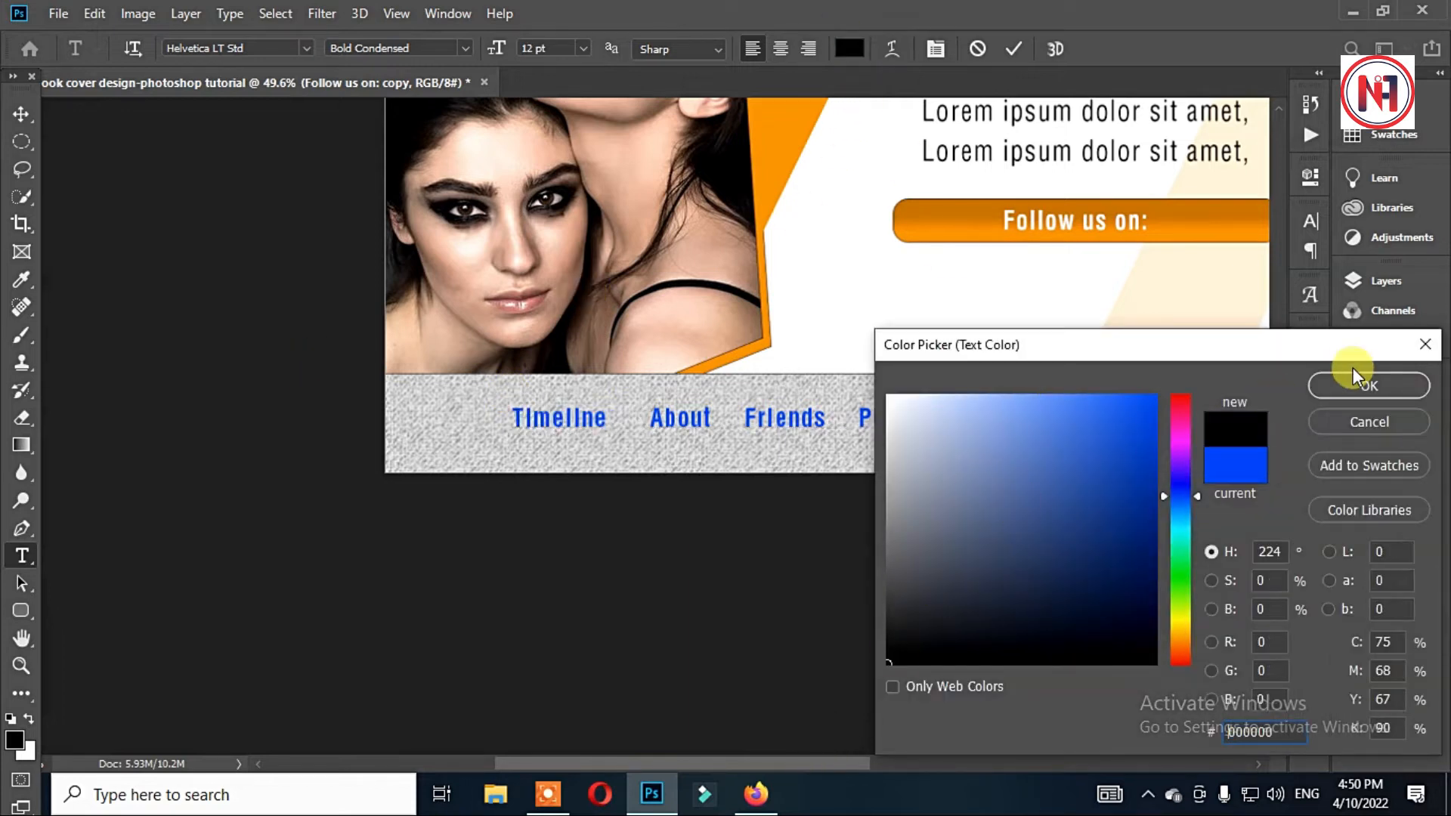
pyautogui.click(584, 418)
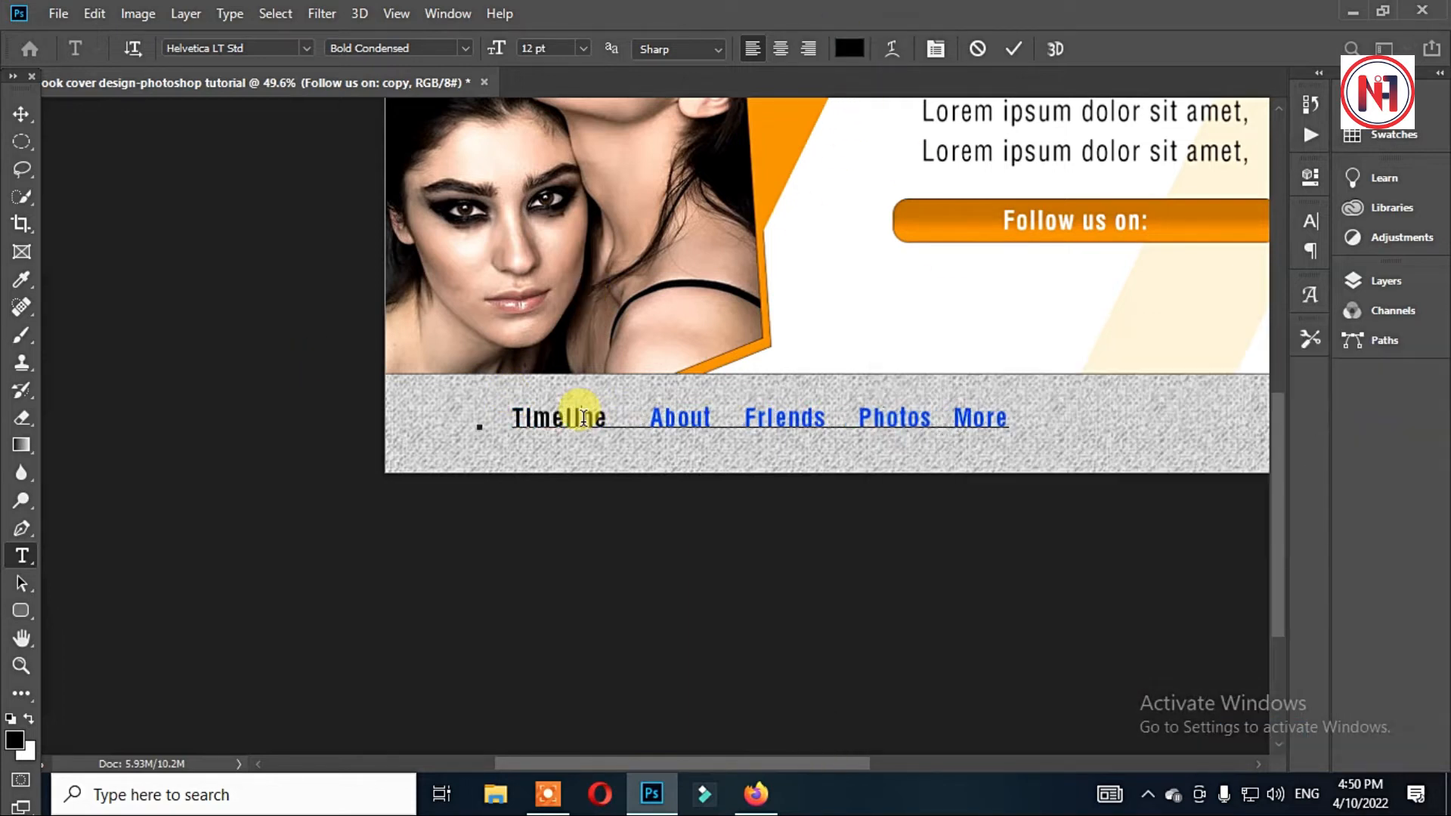
# Set the menu line to Condensed and move it right along the textured band, starting just below the portrait's lower right corner
pyautogui.hotkey('ctrl', 'a')
pyautogui.click(466, 48)
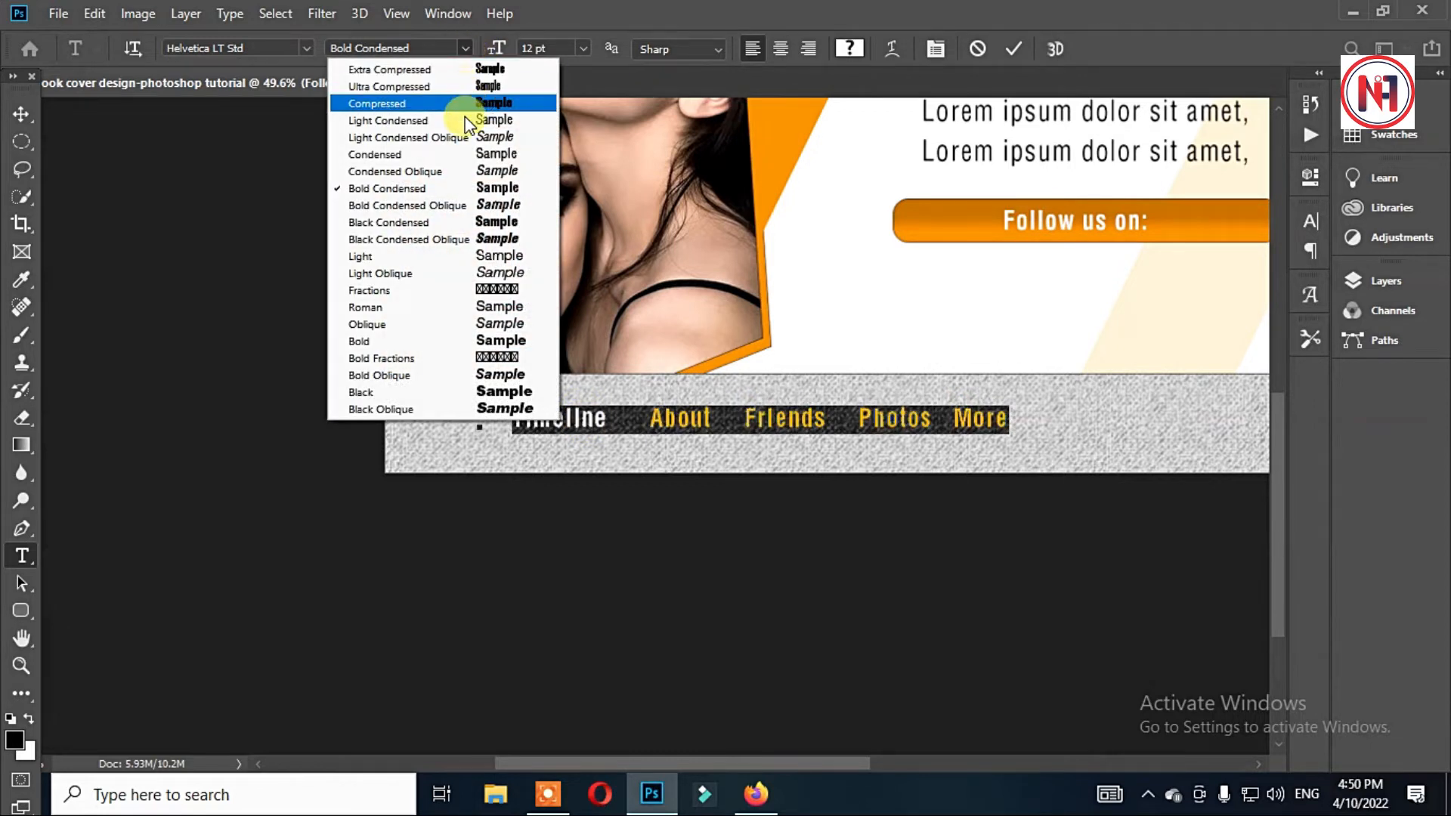
pyautogui.click(467, 154)
pyautogui.moveTo(746, 509); pyautogui.dragTo(940, 517)
pyautogui.hotkey('ctrl', 'Return')
pyautogui.press('v')
pyautogui.moveTo(986, 423); pyautogui.dragTo(1000, 431)
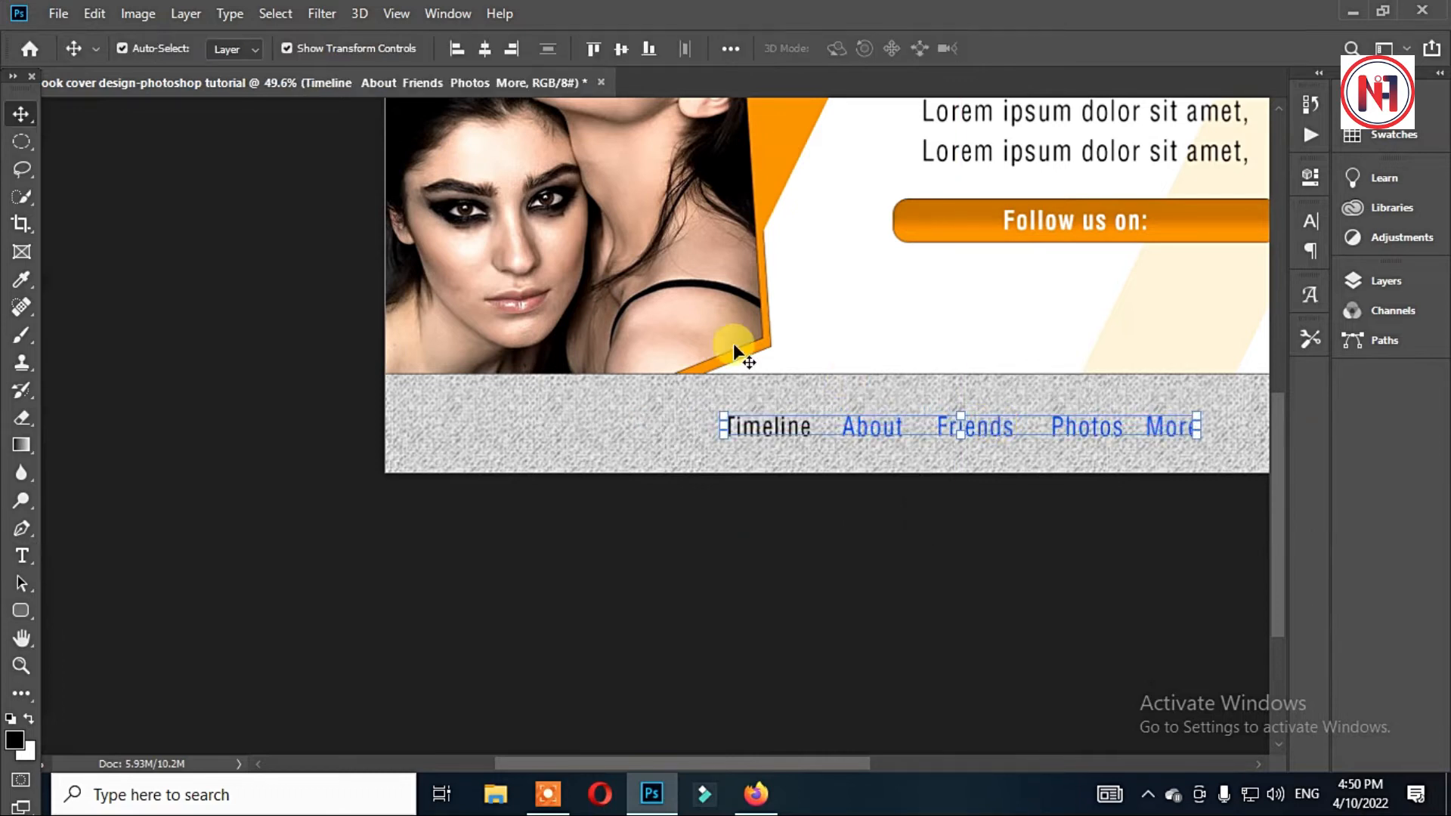
# Change the menu line's font style to Roman
pyautogui.press('t')
pyautogui.click(465, 47)
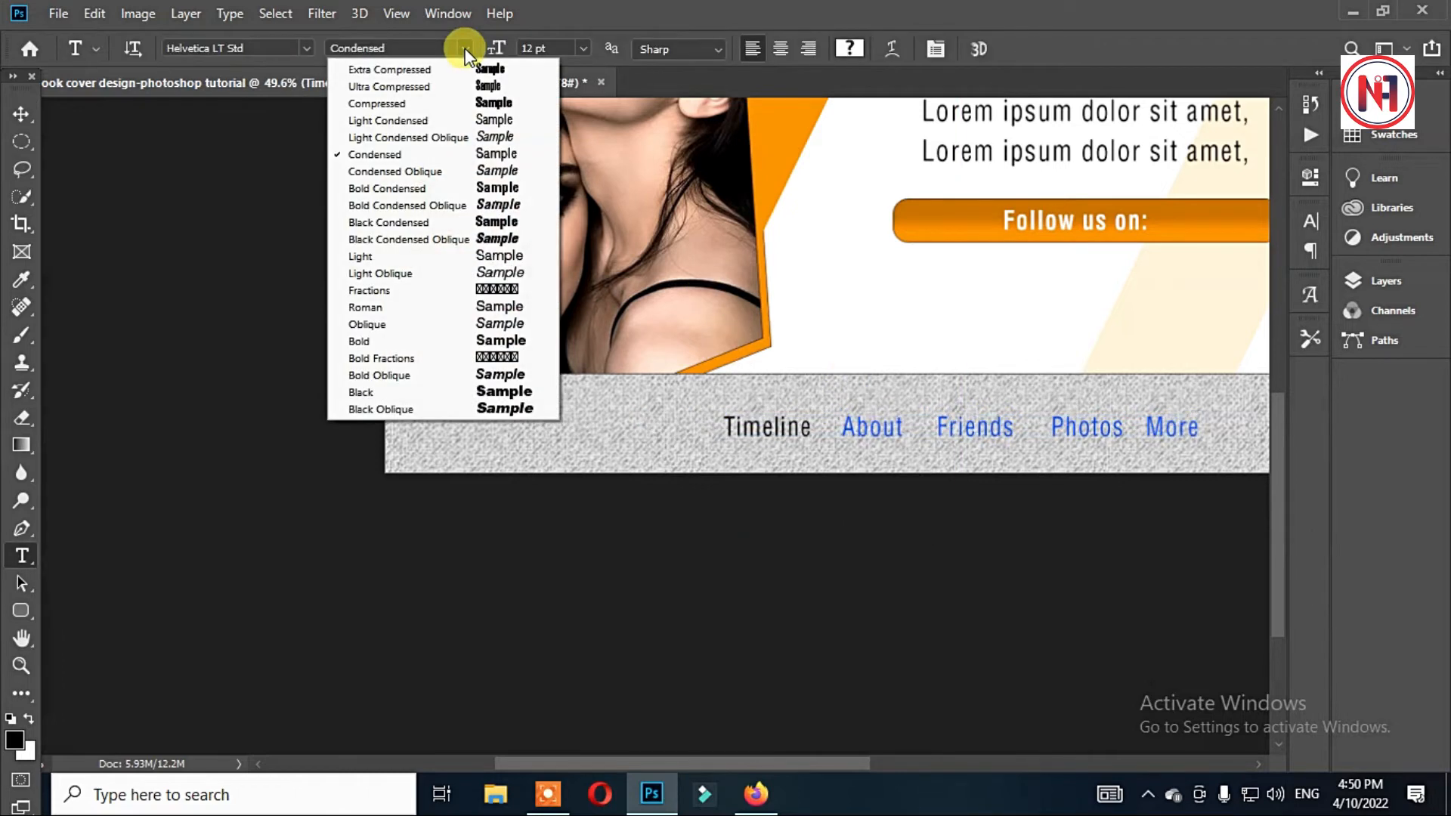
pyautogui.click(452, 304)
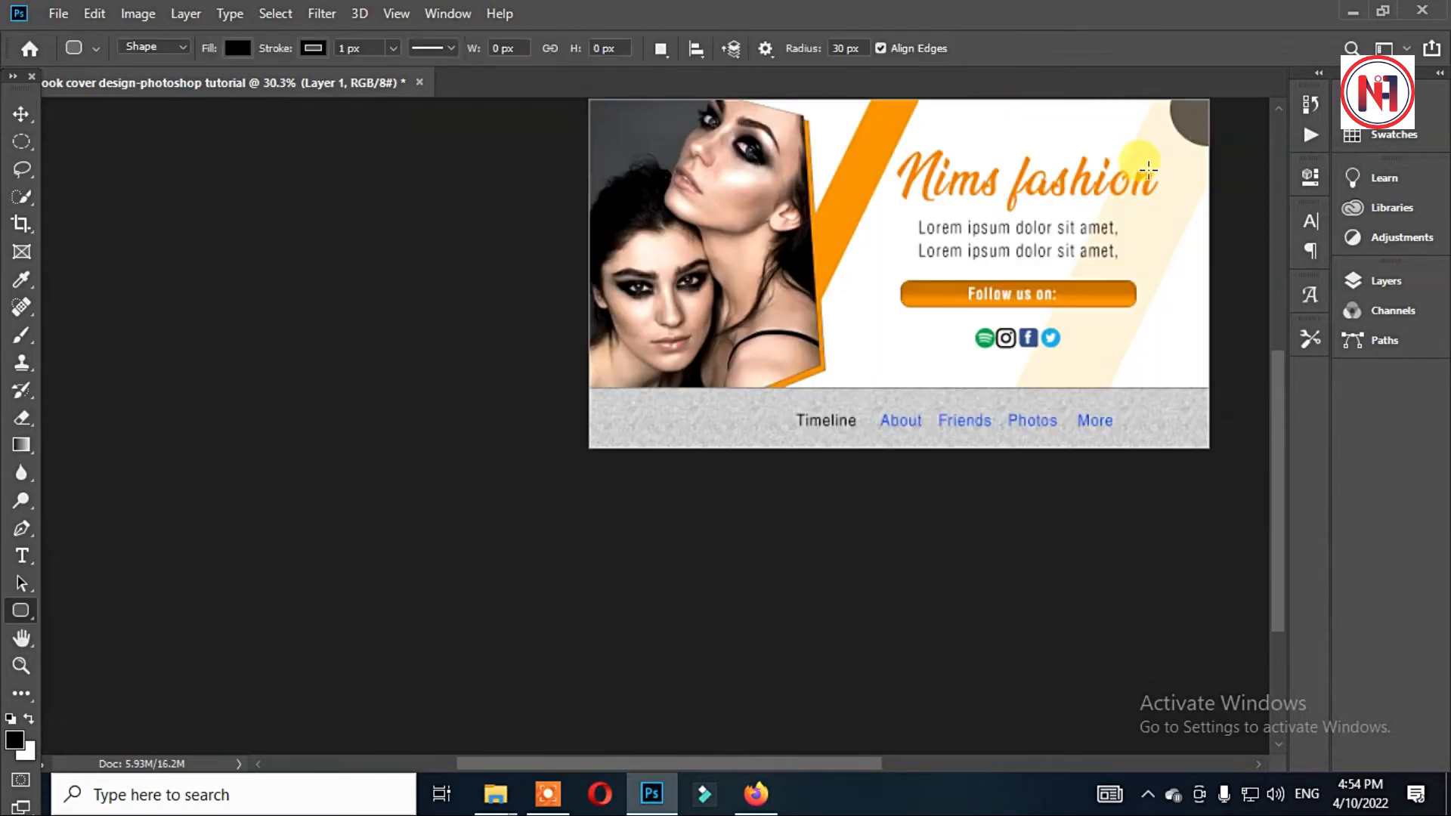
# Nudge the green Spotify icon left to leave a gap before the Instagram icon
pyautogui.scroll(2, 1057, 199)
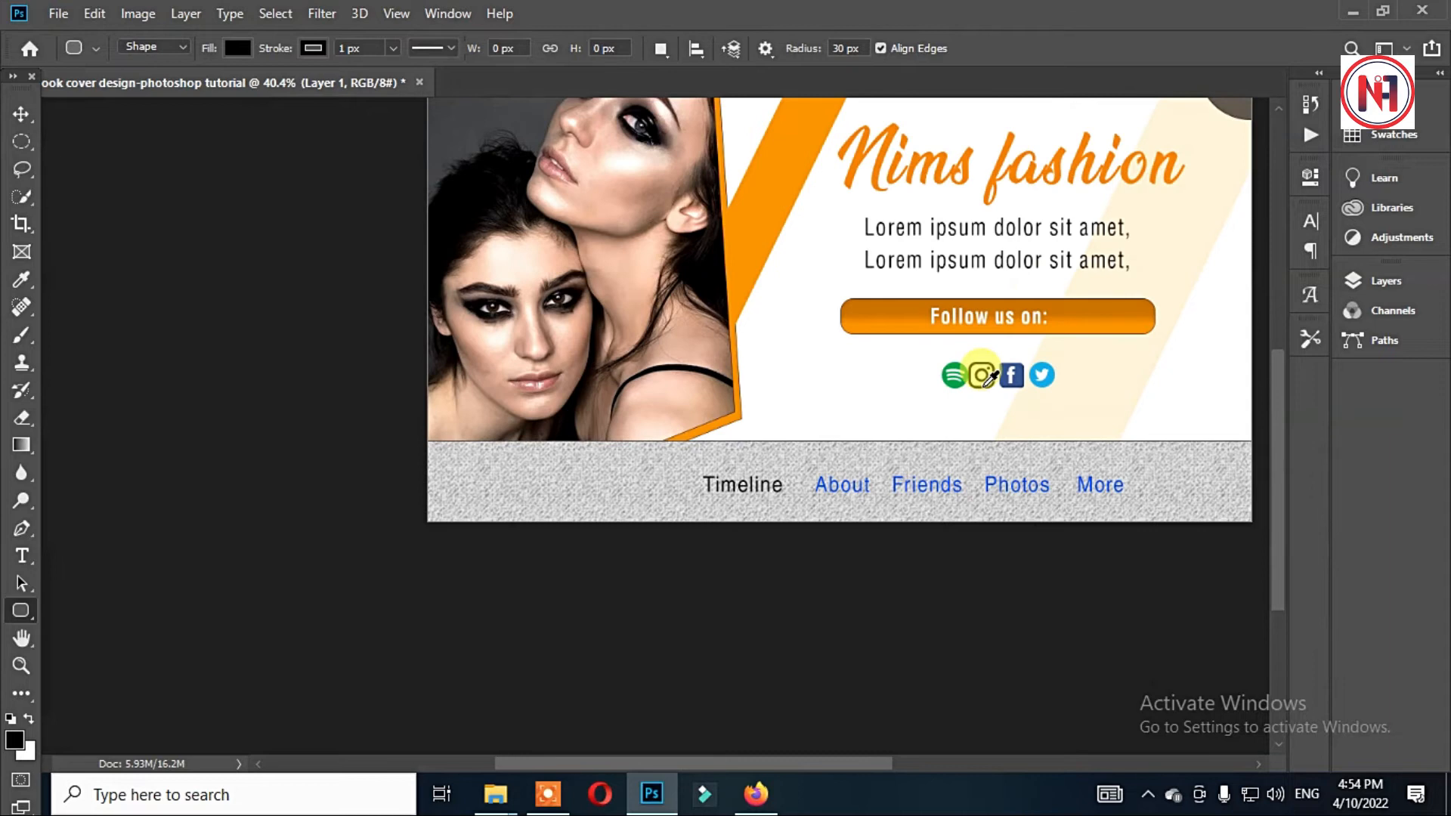
pyautogui.scroll(10, 982, 375)
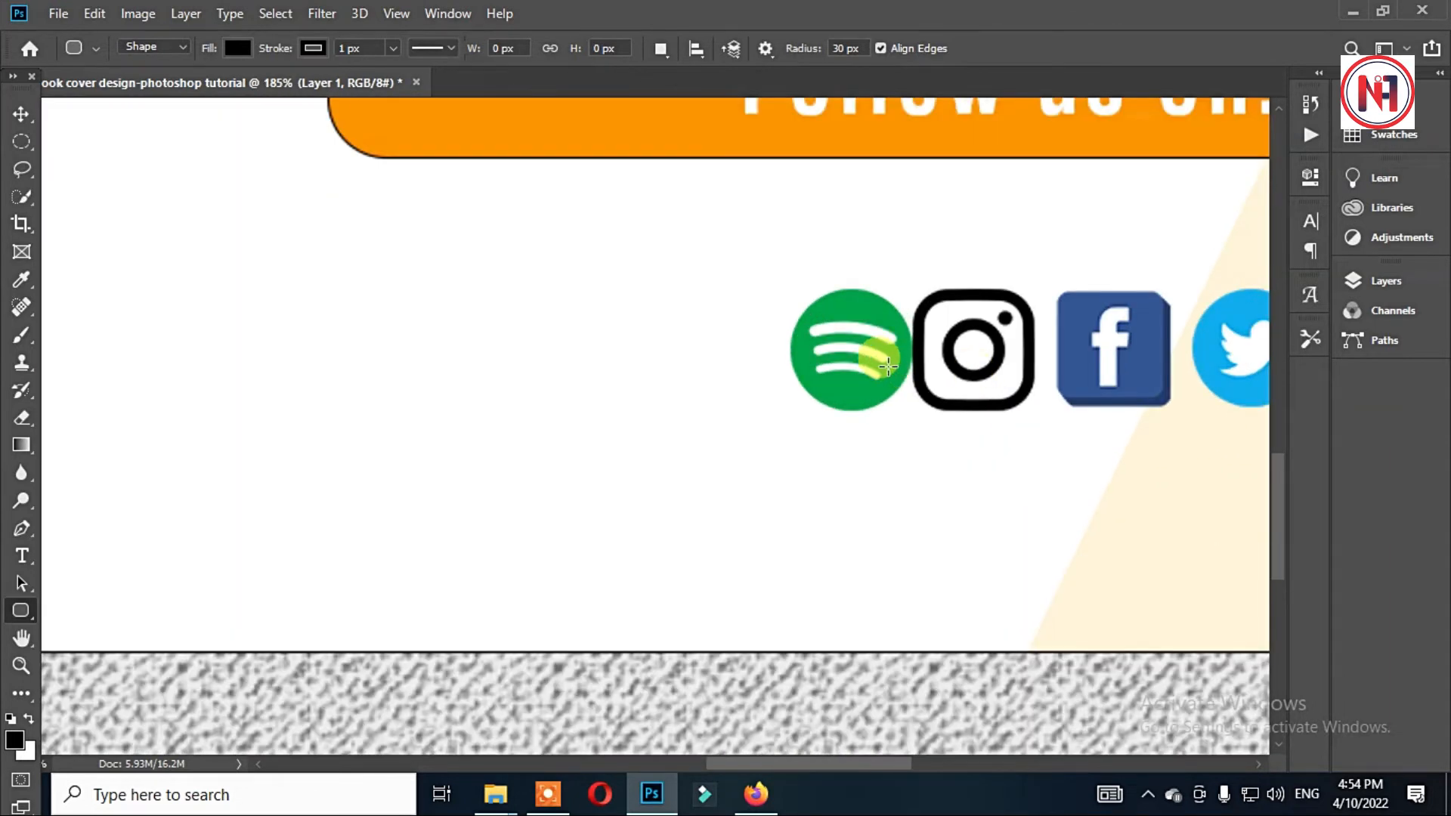
pyautogui.press('v')
pyautogui.click(890, 350)
pyautogui.press('Left')
pyautogui.press('Left')
pyautogui.press('Left')
pyautogui.press('Left')
pyautogui.press('Left')
pyautogui.press('Left')
pyautogui.press('Left')
pyautogui.press('Left')
pyautogui.press('Left')
pyautogui.press('Left')
pyautogui.press('Left')
# Draw a black circle about 120 px across on the textured band, left of the menu line
pyautogui.scroll(-6, 888, 350)
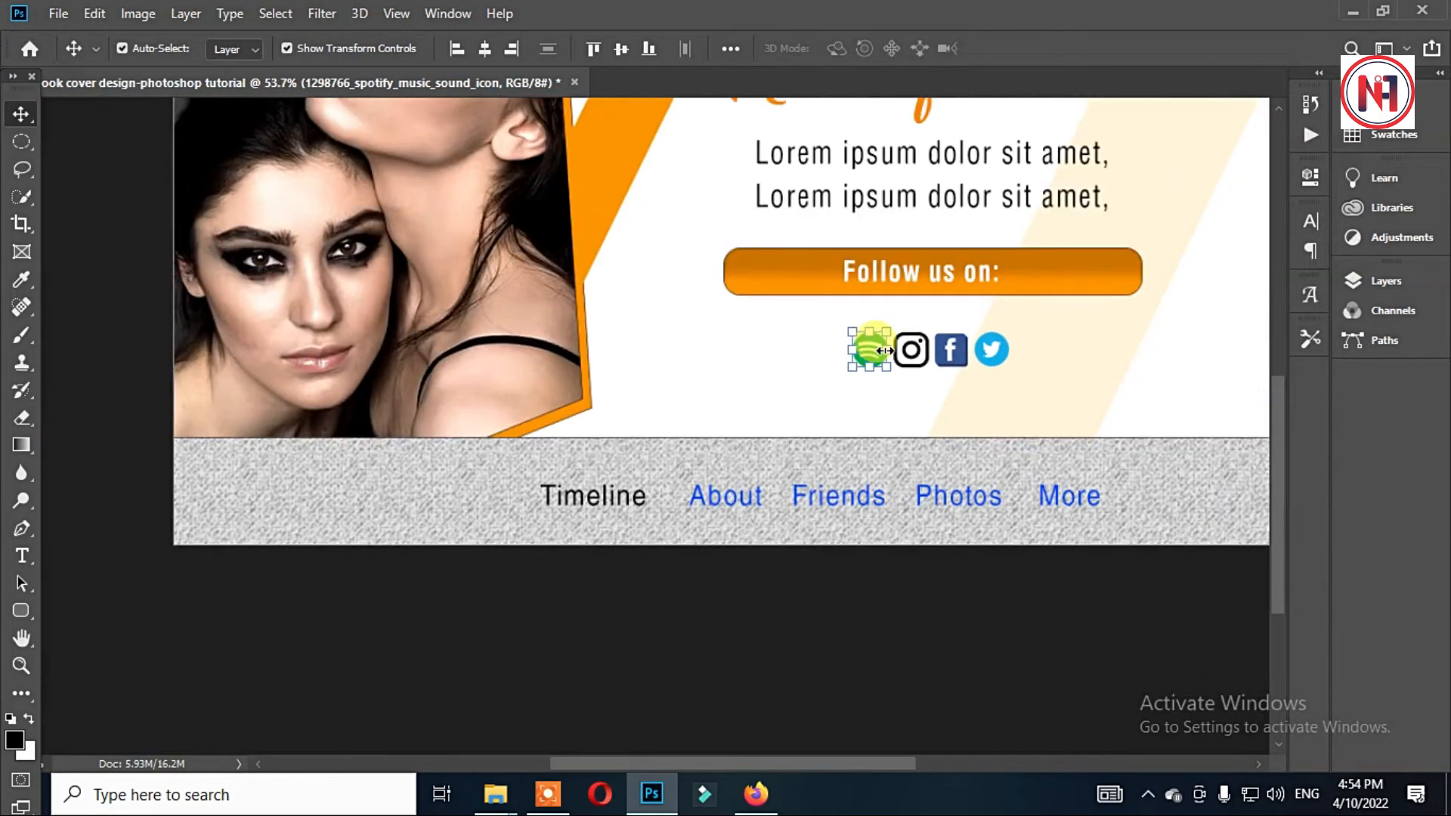
pyautogui.moveTo(24, 607); pyautogui.dragTo(103, 647)
pyautogui.moveTo(446, 437)
pyautogui.mouseDown()
pyautogui.moveTo(508, 525)
pyautogui.moveTo(499, 487)
pyautogui.mouseUp()
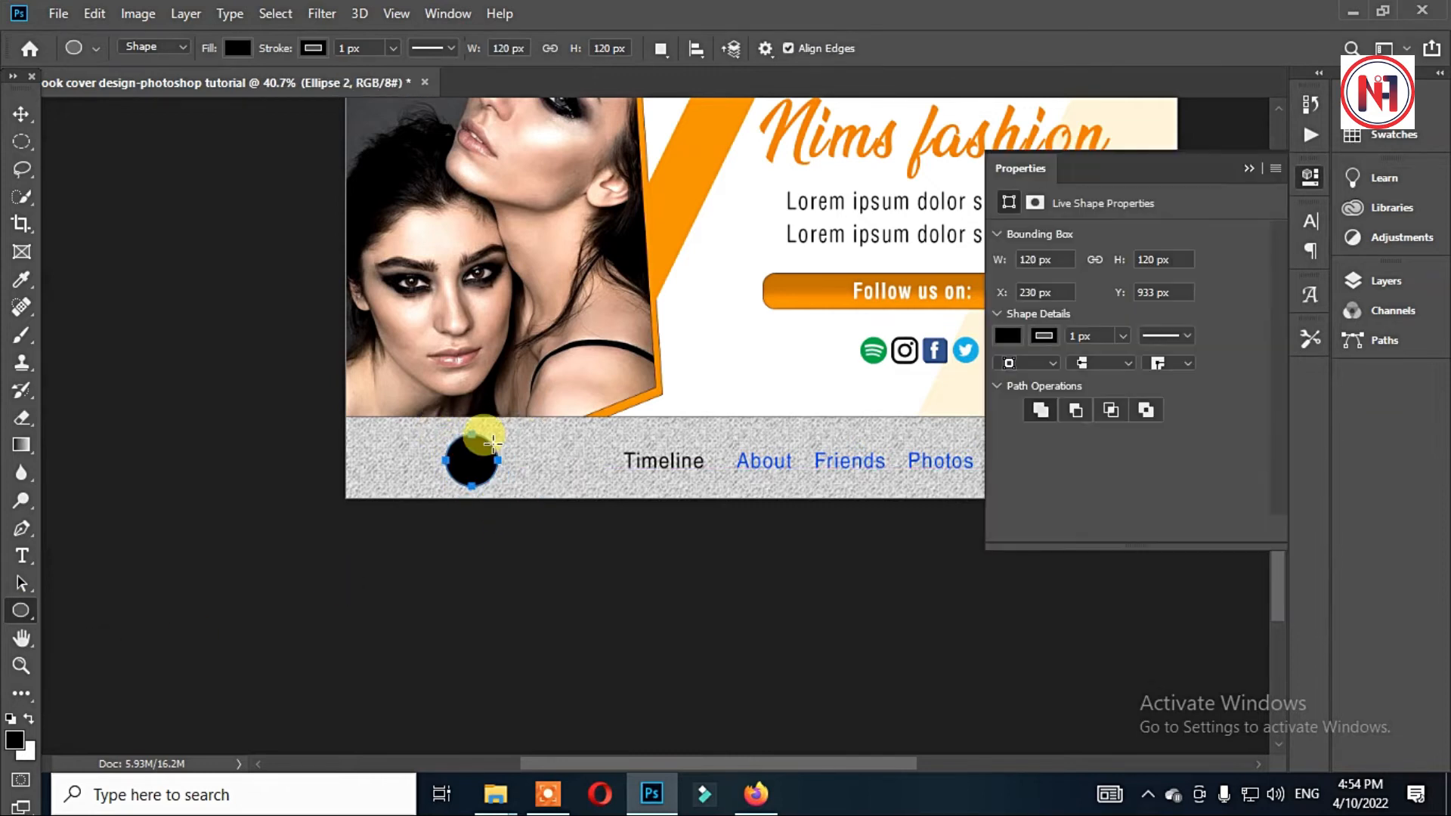
pyautogui.click(1247, 172)
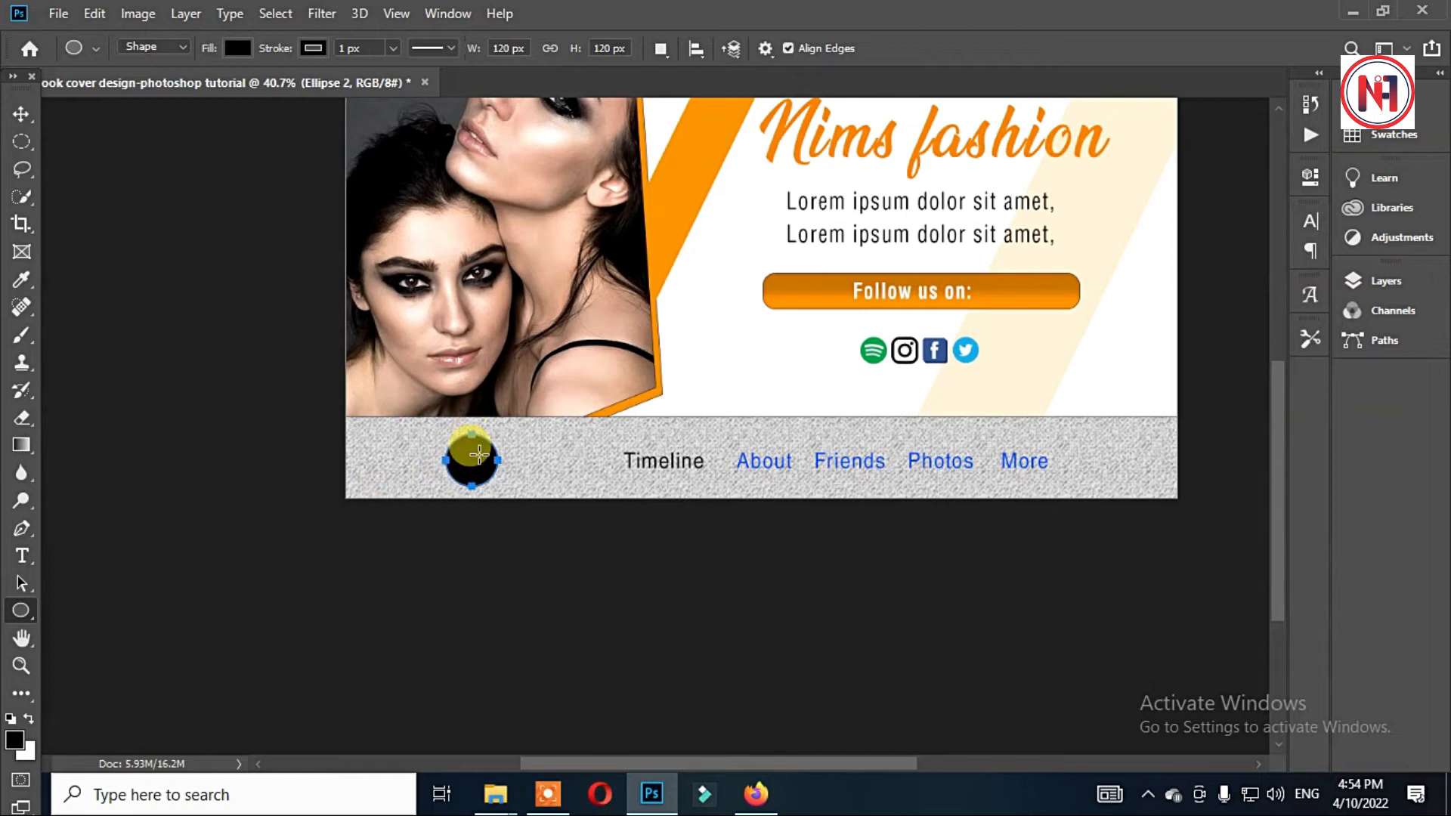
# Enlarge the black circle to roughly double its size so it overlaps the portrait's lower edge, and shift it slightly
pyautogui.press('v')
pyautogui.moveTo(498, 429); pyautogui.dragTo(541, 381)
pyautogui.press('Return')
pyautogui.moveTo(502, 440); pyautogui.dragTo(507, 435)
pyautogui.press('Return')
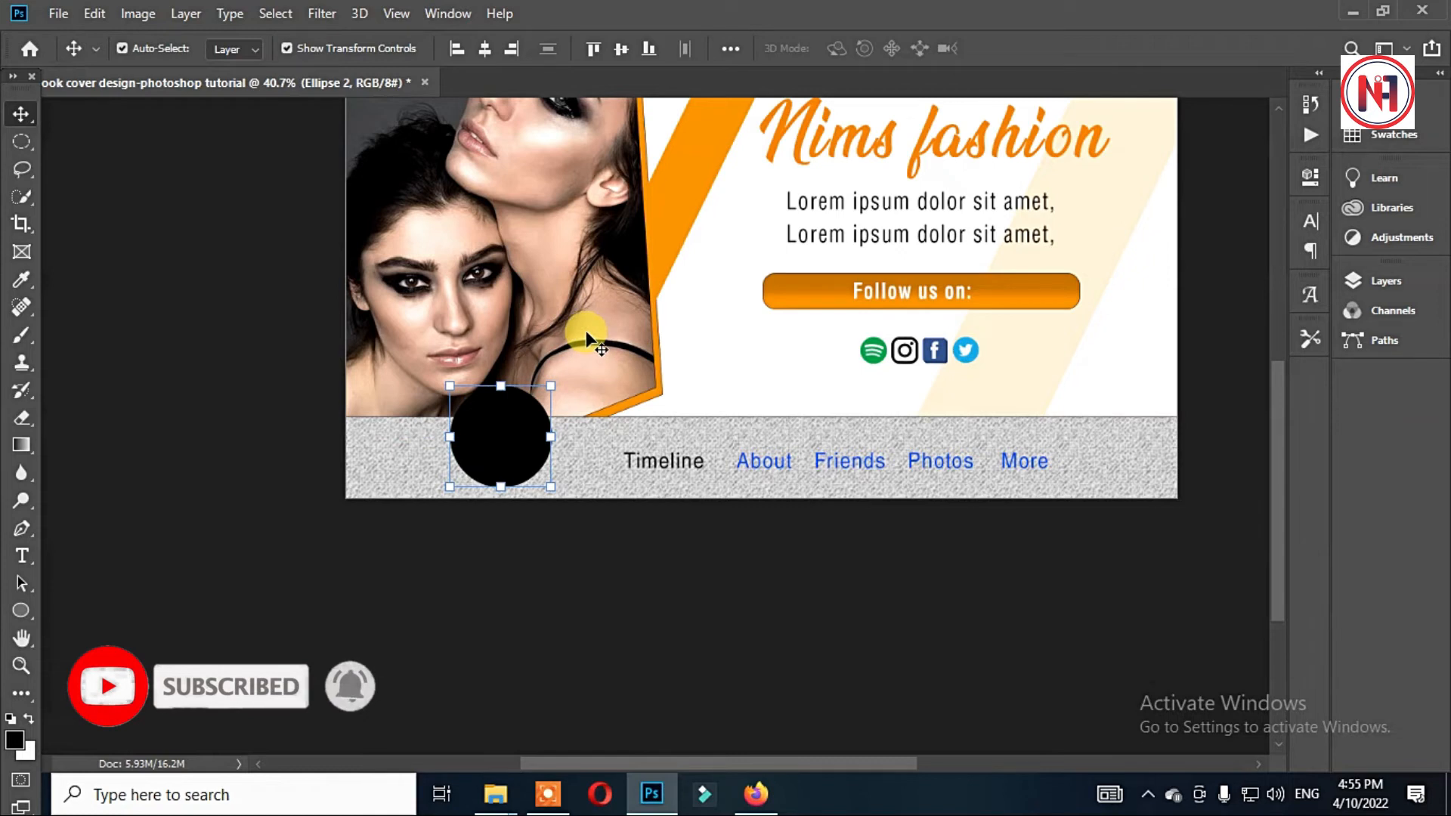
# Duplicate the black profile circle and shrink the copy slightly about its centre, leaving a thin rim of the original
pyautogui.hotkey('ctrl', 'j')
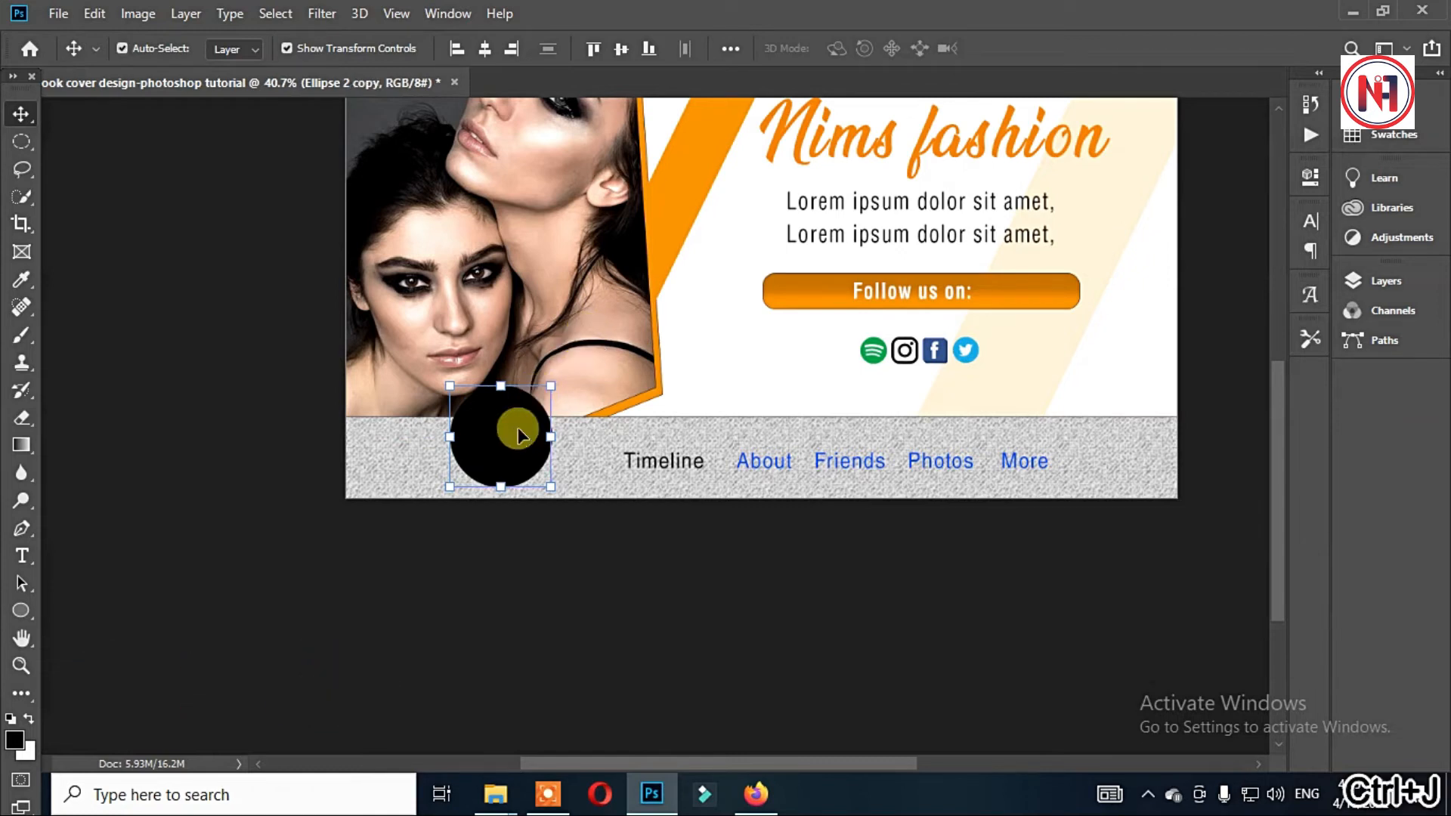
pyautogui.moveTo(551, 382); pyautogui.dragTo(545, 390)
pyautogui.press('Return')
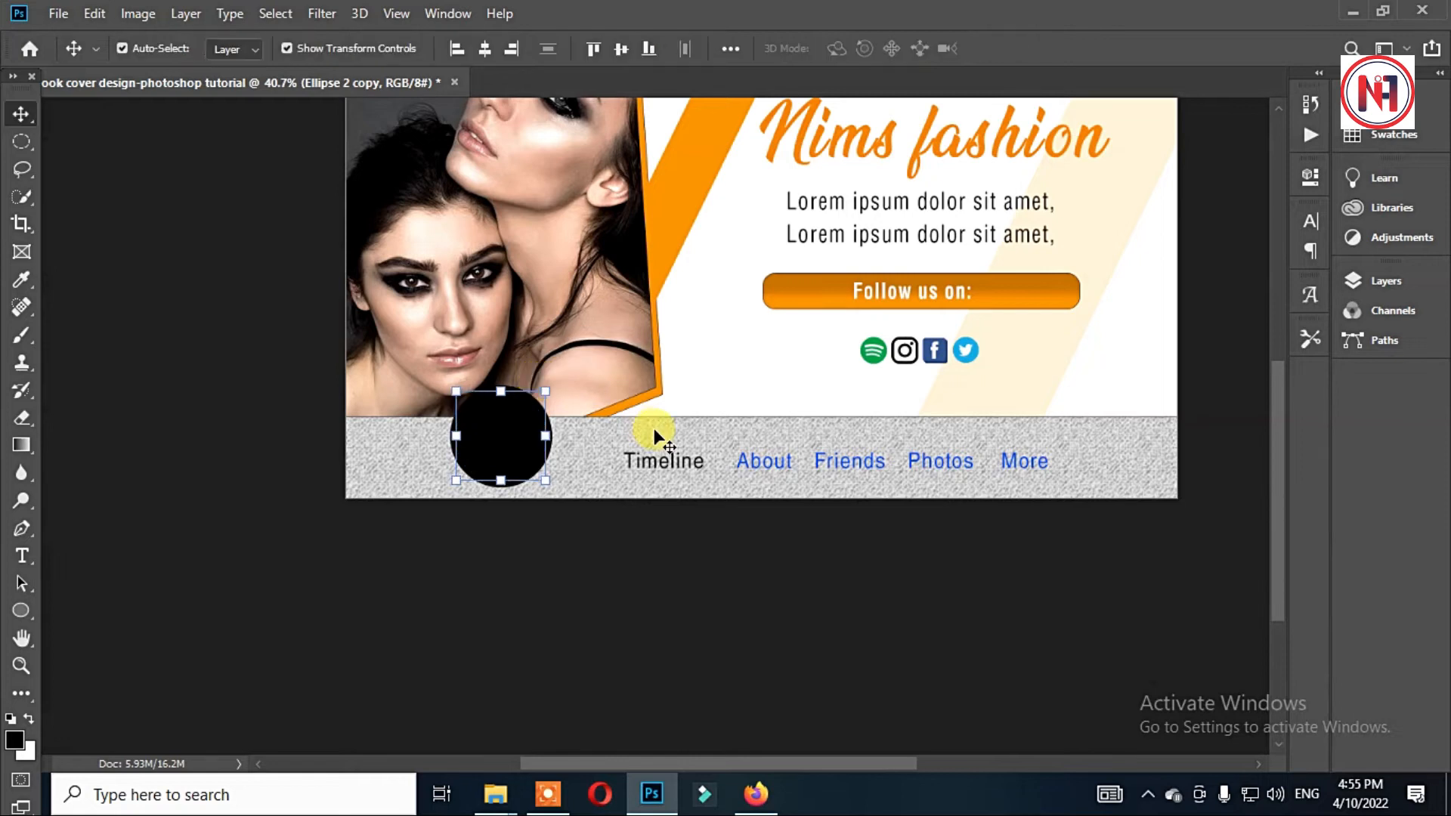
# Move the Ellipse 2 and Ellipse 2 copy layers together to the top of Artboard 1's layer stack
pyautogui.press('F7')
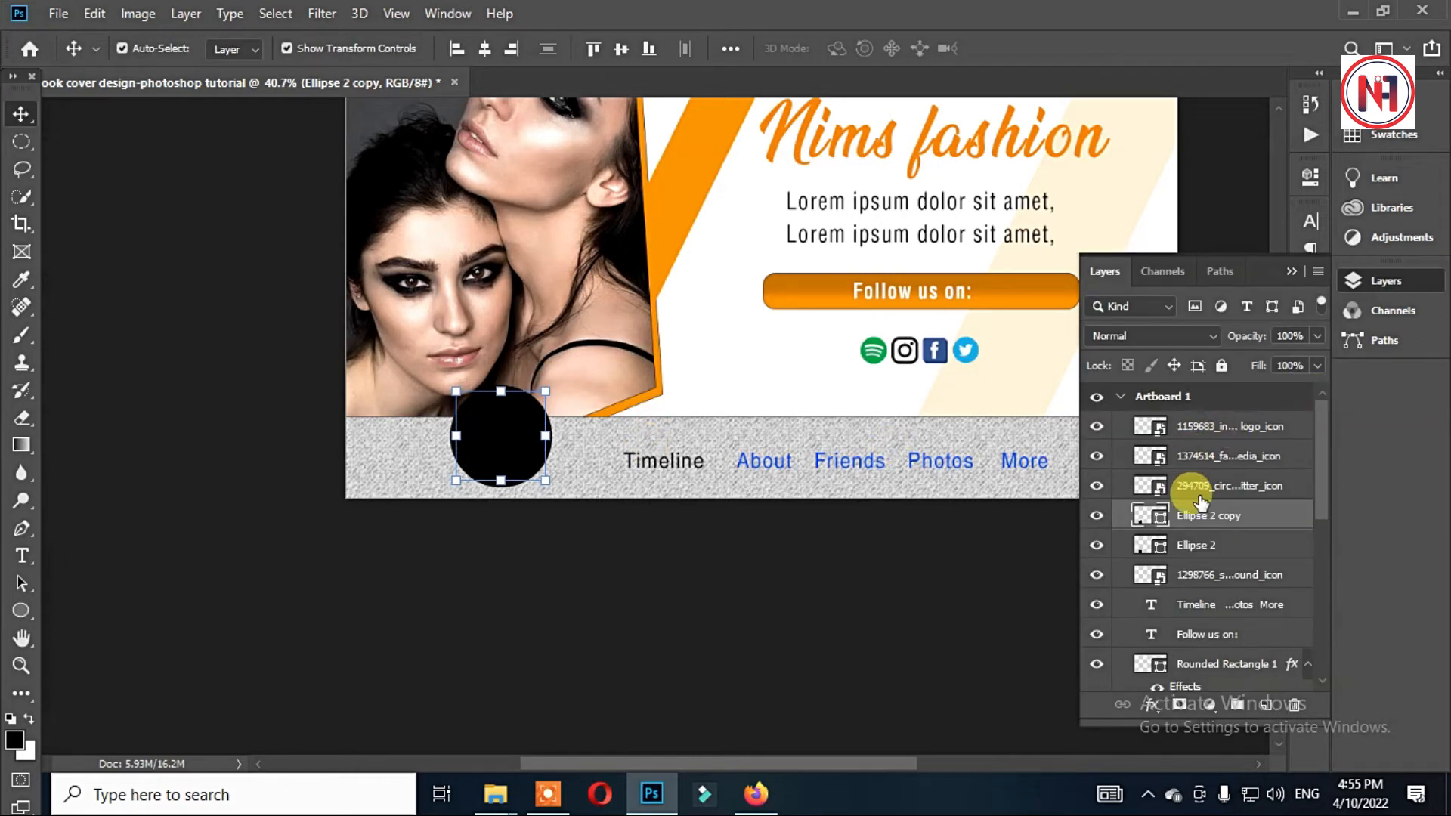
pyautogui.click(1199, 547)
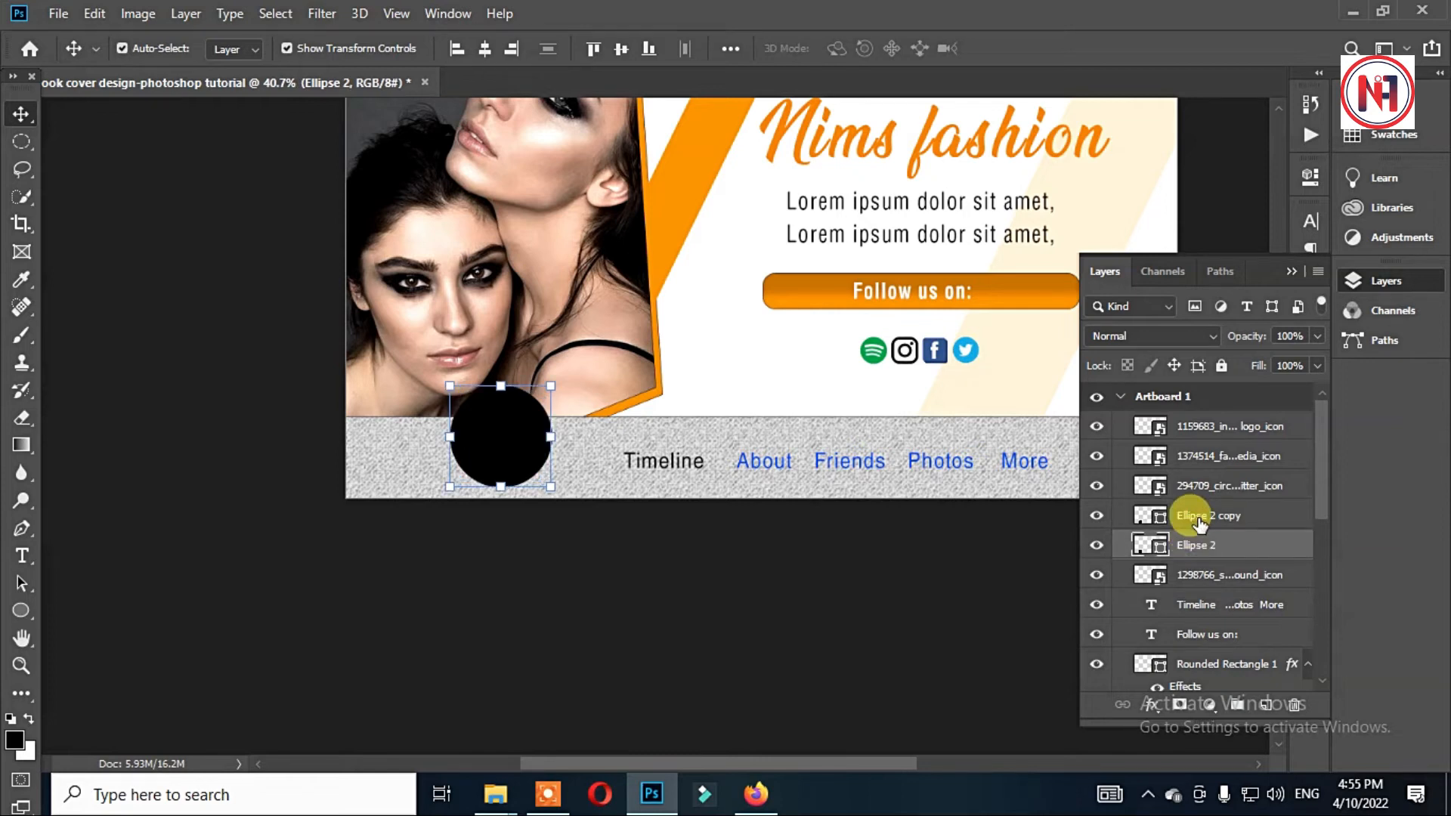
pyautogui.keyDown('shift'); pyautogui.click(1200, 522); pyautogui.keyUp('shift')
pyautogui.moveTo(1199, 522); pyautogui.dragTo(1186, 387)
# Group the four social icon layers, leaving the Ellipse 2 circle out of the group
pyautogui.keyDown('shift'); pyautogui.click(1188, 574); pyautogui.keyUp('shift')
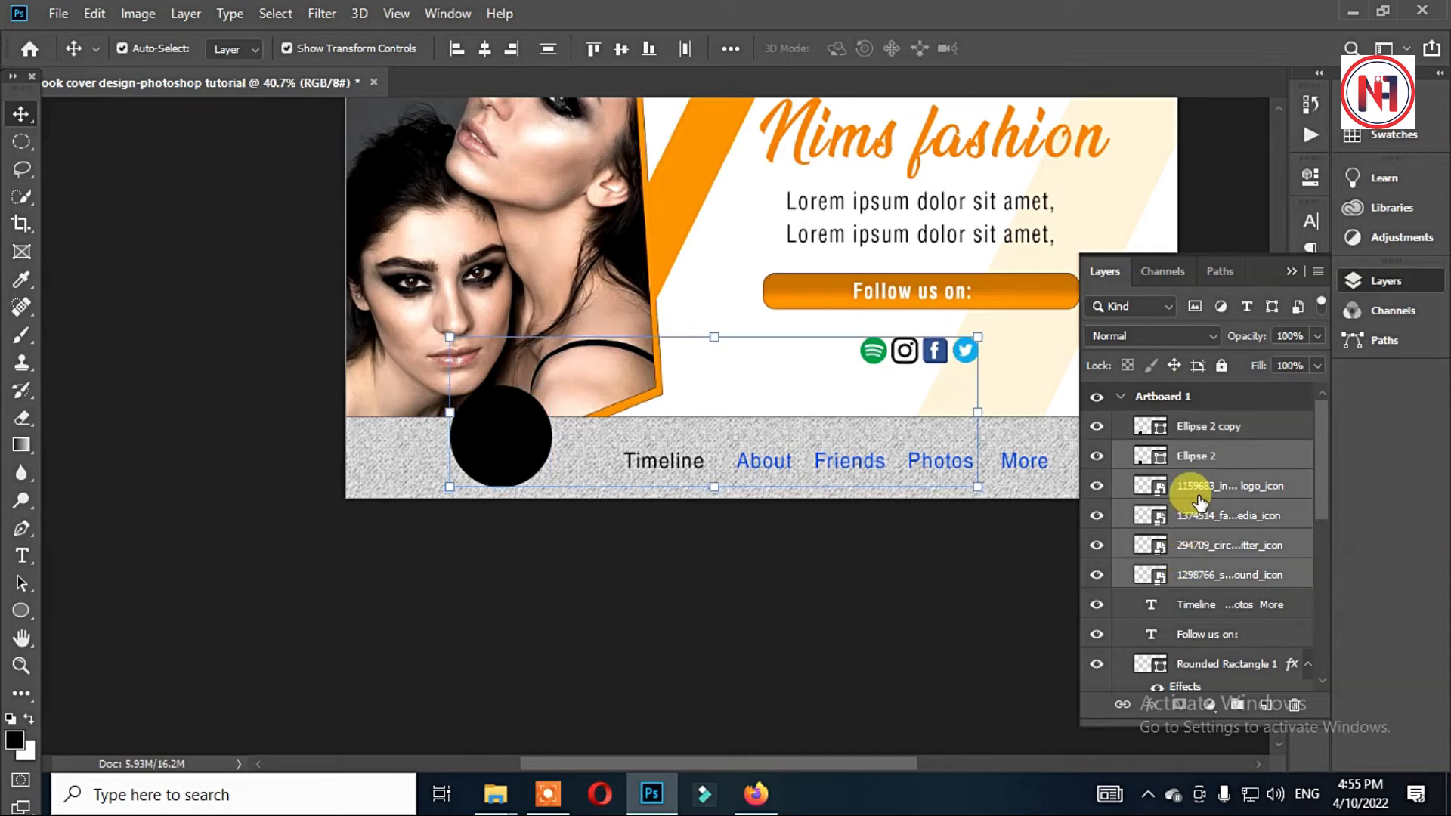
pyautogui.keyDown('ctrl'); pyautogui.click(1202, 463); pyautogui.keyUp('ctrl')
pyautogui.moveTo(1204, 491); pyautogui.dragTo(1236, 704)
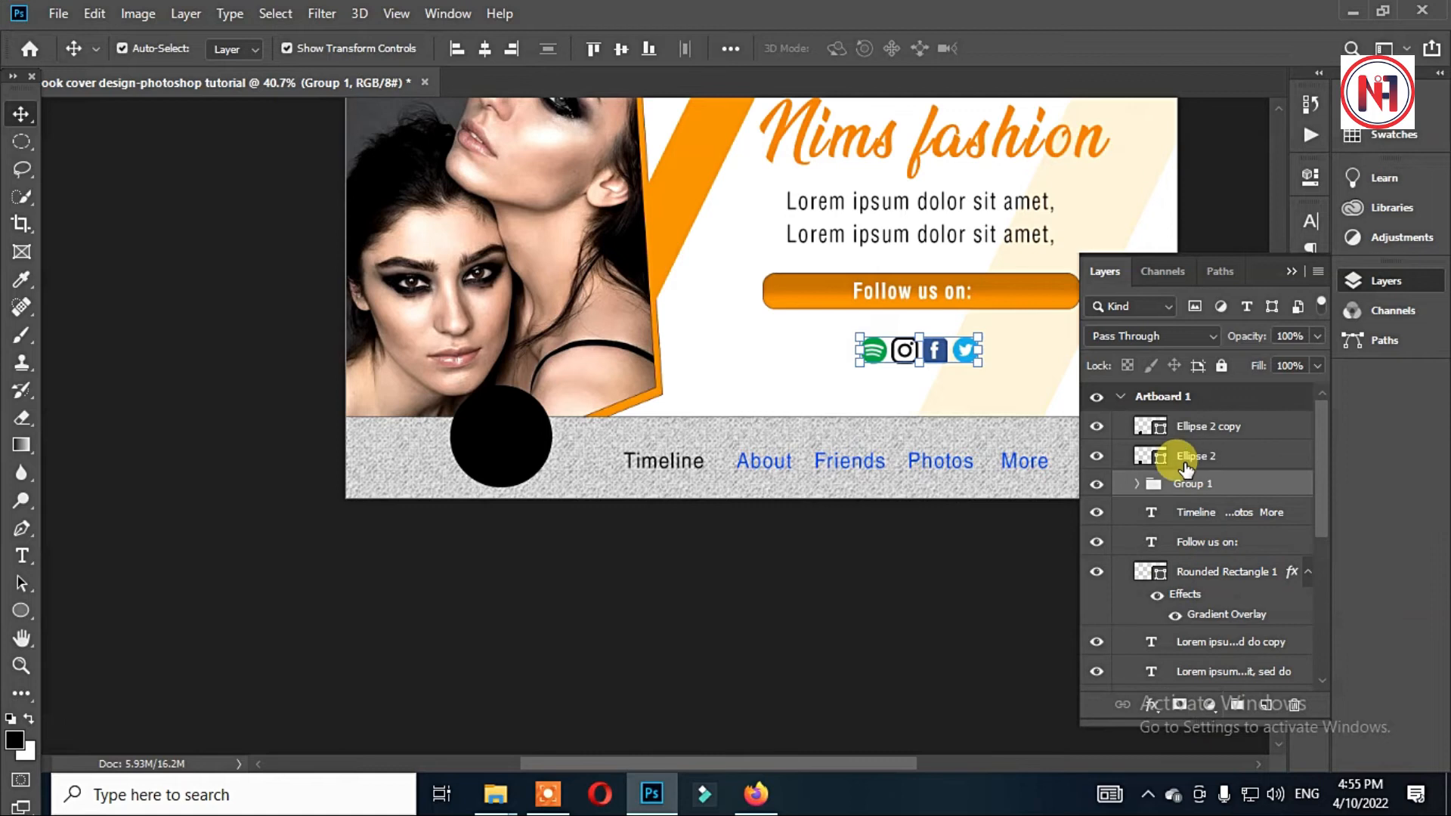
# Recolour the larger back circle, Ellipse 2, to off-white so it forms a ring around the black circle
pyautogui.click(1193, 425)
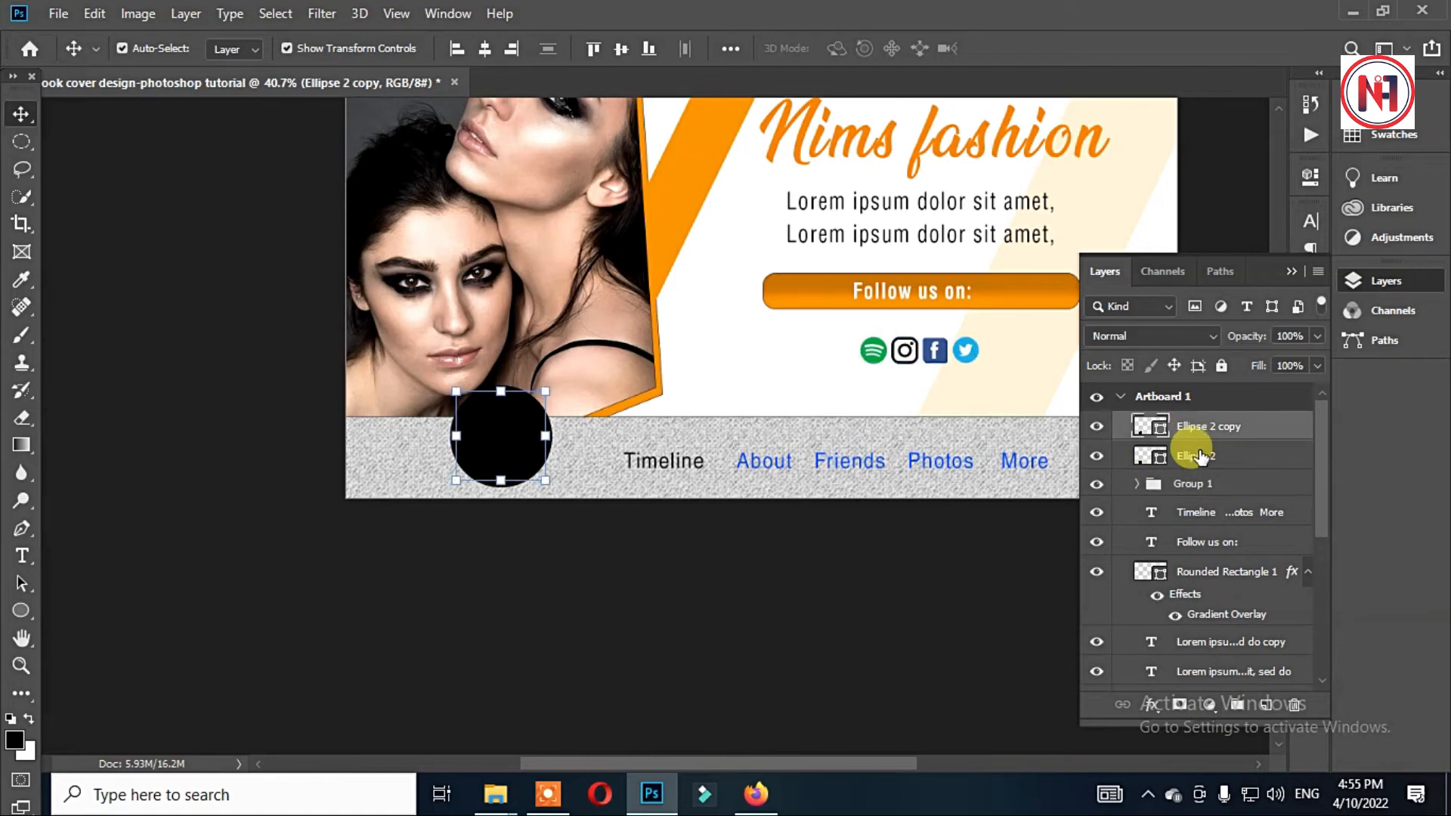
pyautogui.doubleClick(1143, 452)
pyautogui.moveTo(893, 481)
pyautogui.mouseDown()
pyautogui.moveTo(881, 376)
pyautogui.moveTo(870, 457)
pyautogui.moveTo(882, 418)
pyautogui.mouseUp()
pyautogui.press('Escape')
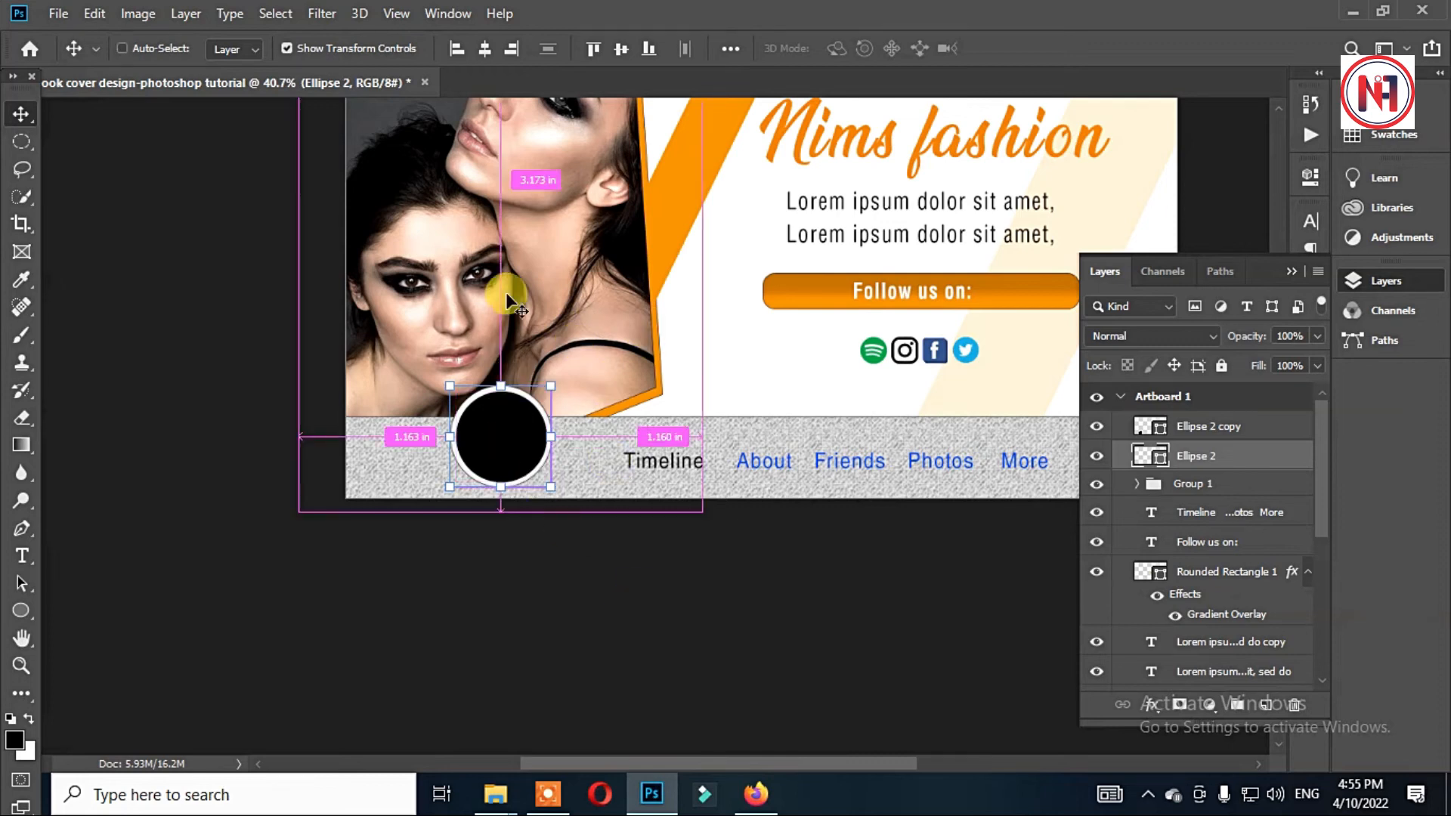
# Paste the portrait photo, move it over the profile circle, and bring its layer above Ellipse 2 copy
pyautogui.hotkey('ctrl', 'v')
pyautogui.moveTo(781, 271); pyautogui.dragTo(606, 298)
pyautogui.moveTo(1225, 434); pyautogui.dragTo(1208, 399)
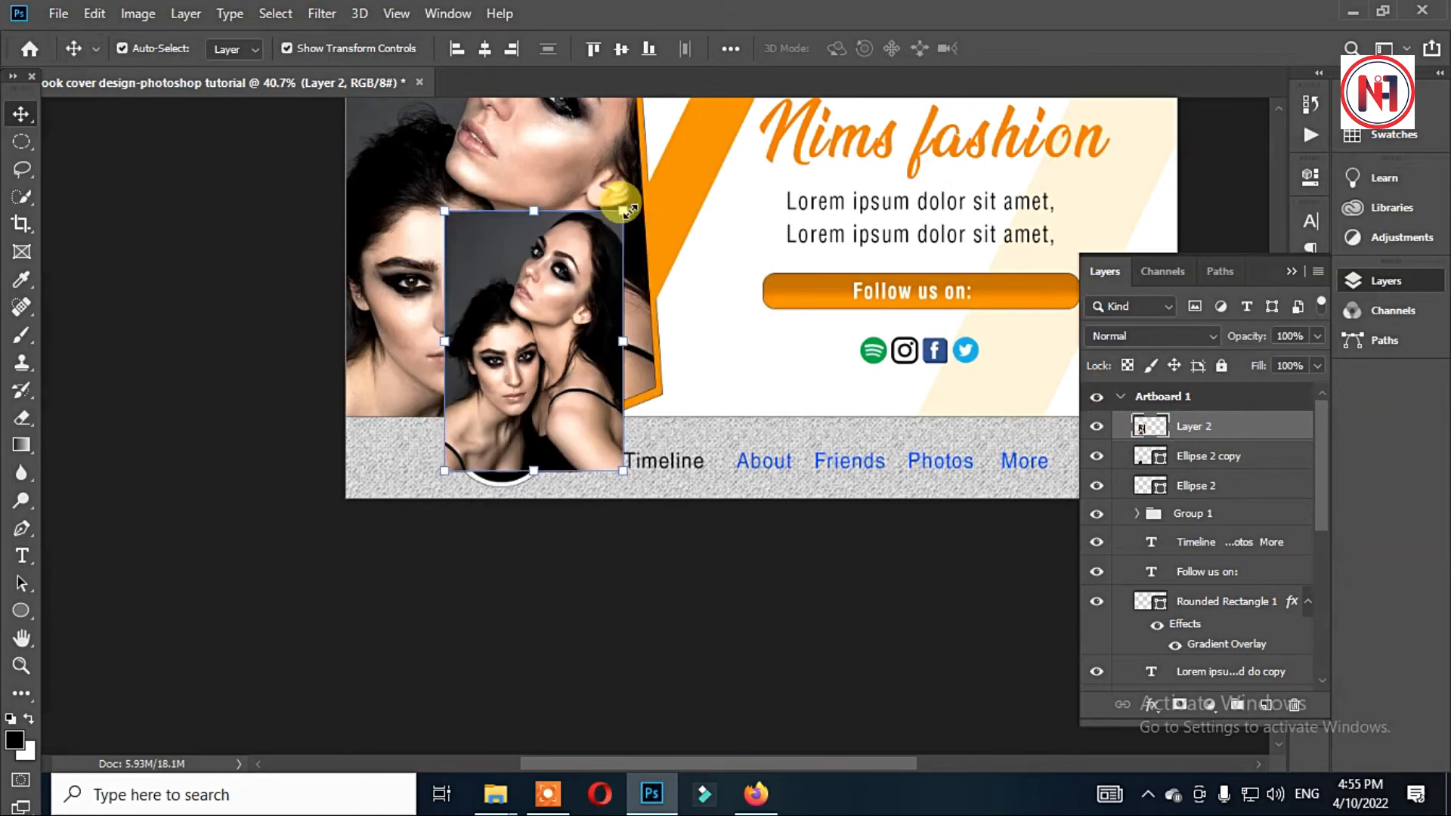
# Scale the pasted portrait down to about the width of the black inner circle and position it over that circle
pyautogui.moveTo(624, 212); pyautogui.dragTo(517, 366)
pyautogui.hotkey('ctrl', 'alt', 'z')
pyautogui.moveTo(519, 419); pyautogui.dragTo(531, 420)
pyautogui.moveTo(505, 409); pyautogui.dragTo(548, 365)
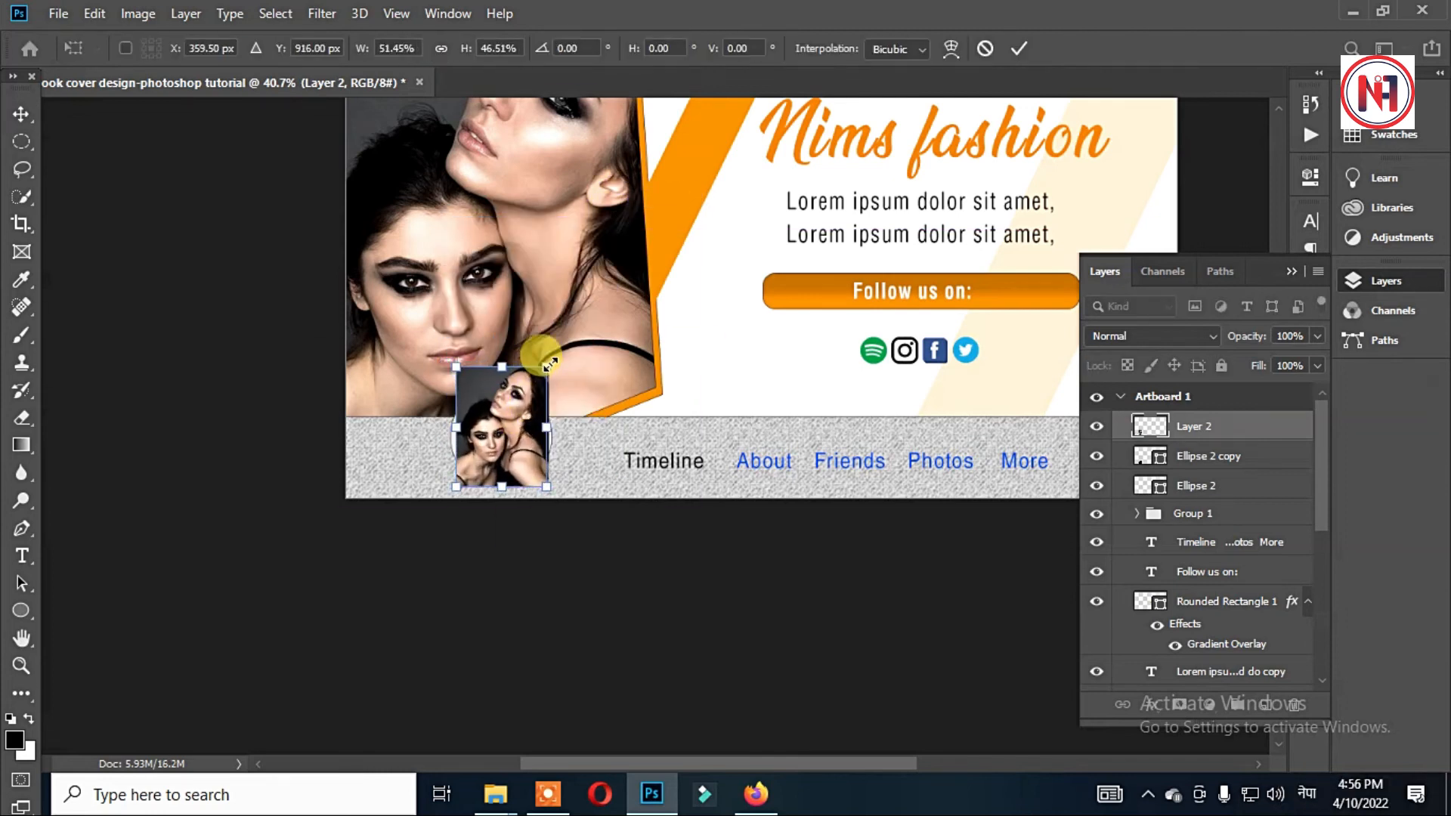
pyautogui.press('Return')
# Clip the small portrait photo to the black inner circle and shift it so both faces sit inside
pyautogui.moveTo(1193, 427)
pyautogui.mouseDown()
pyautogui.moveTo(1192, 469)
pyautogui.moveTo(1186, 409)
pyautogui.moveTo(1189, 424)
pyautogui.mouseUp()
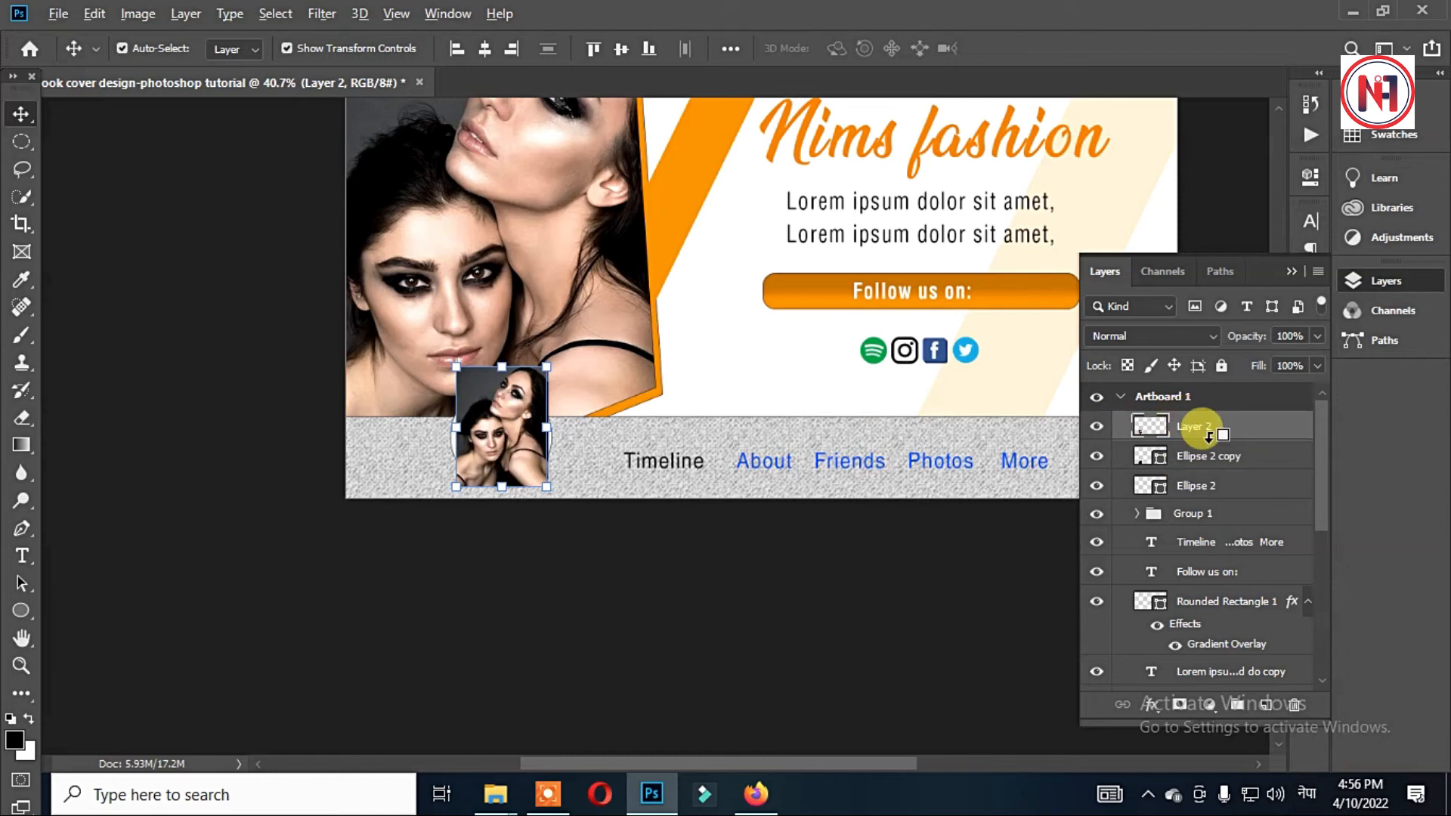
pyautogui.keyDown('alt'); pyautogui.click(1209, 436); pyautogui.keyUp('alt')
pyautogui.moveTo(532, 433); pyautogui.dragTo(523, 453)
pyautogui.click(596, 582)
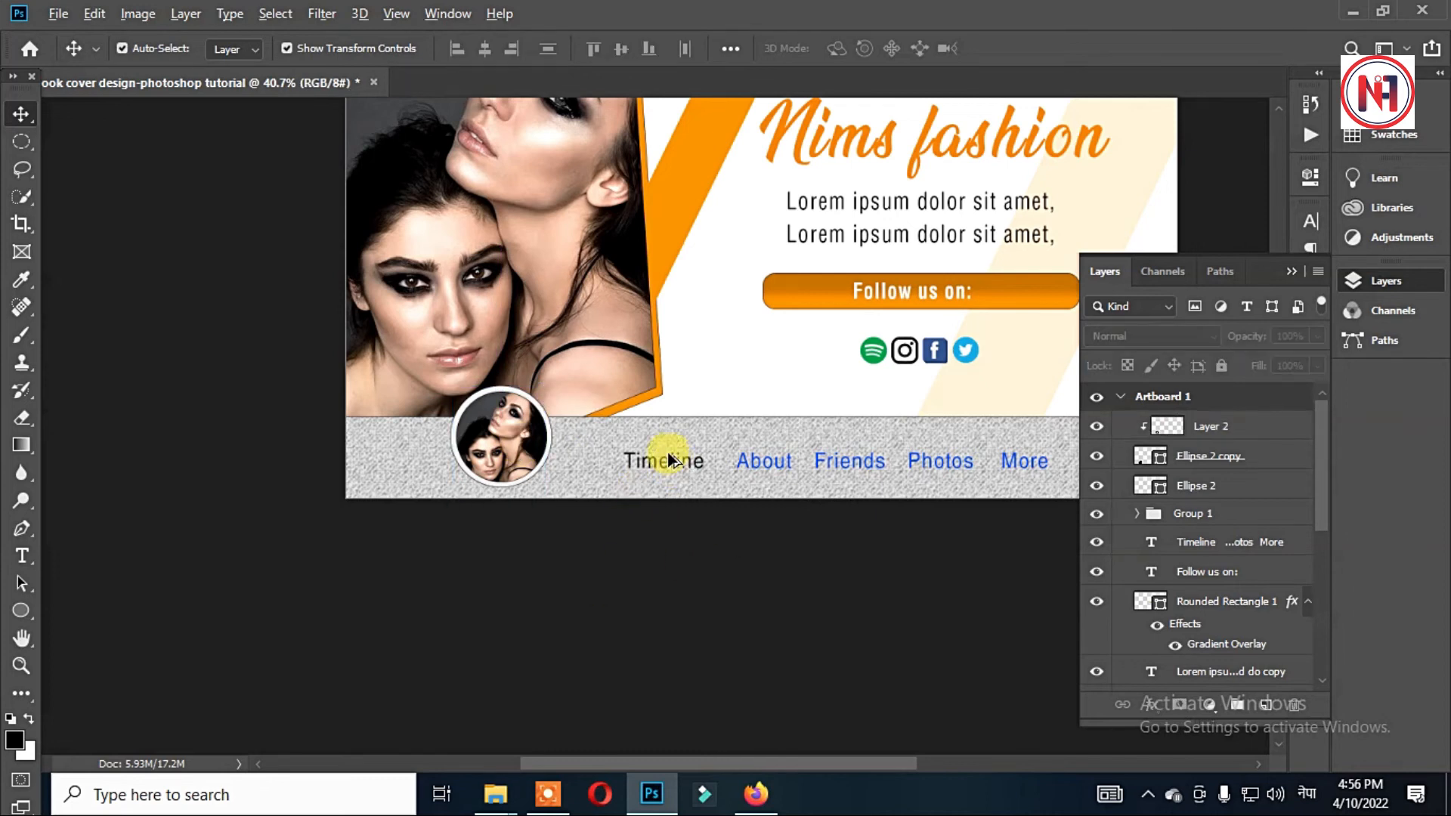
# Try to remove the profile circle's thin outline by setting the shape stroke to no colour
pyautogui.scroll(5, 537, 418)
pyautogui.scroll(-3, 538, 415)
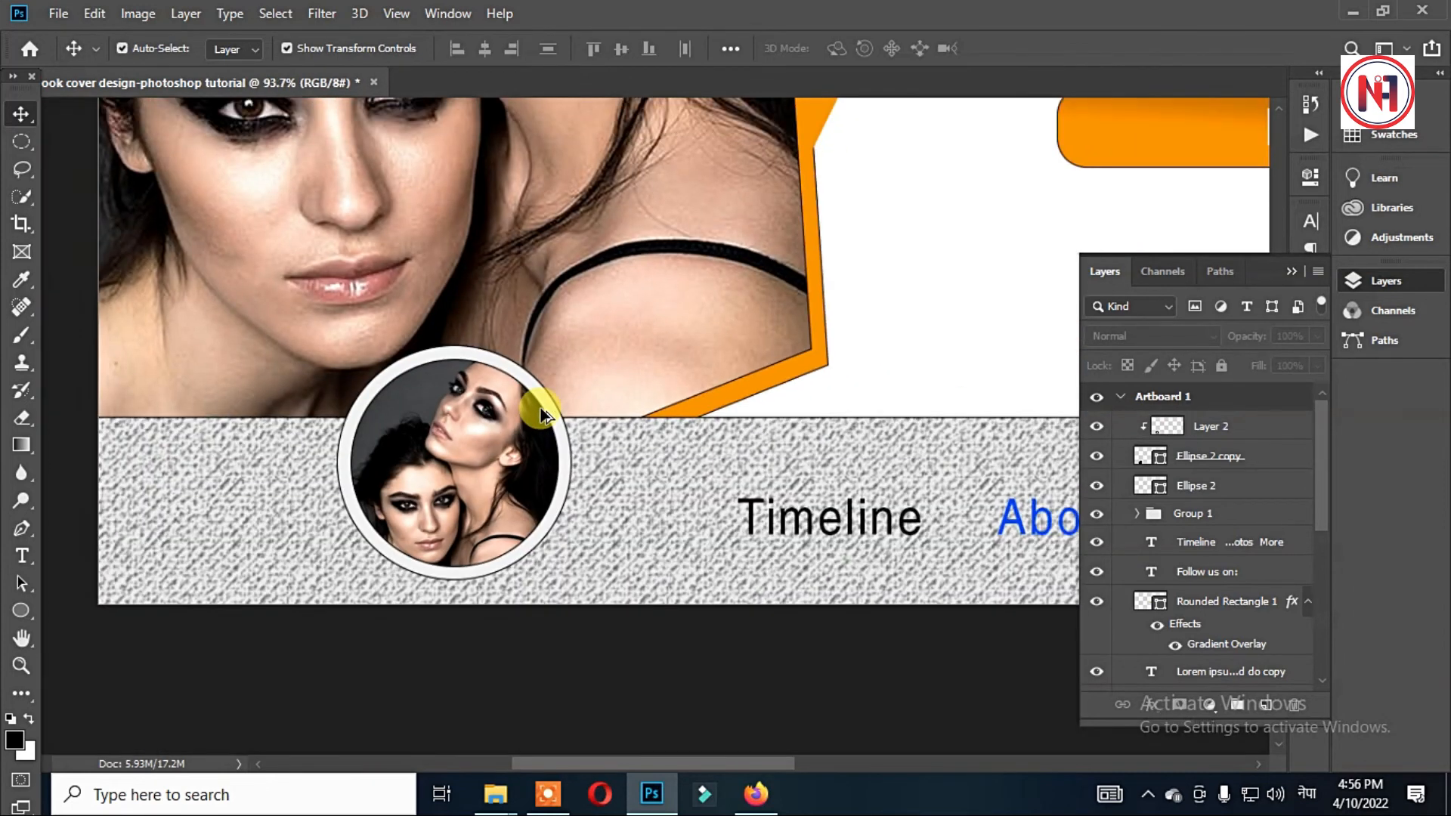
pyautogui.scroll(2, 540, 415)
pyautogui.scroll(1, 540, 416)
pyautogui.click(532, 440)
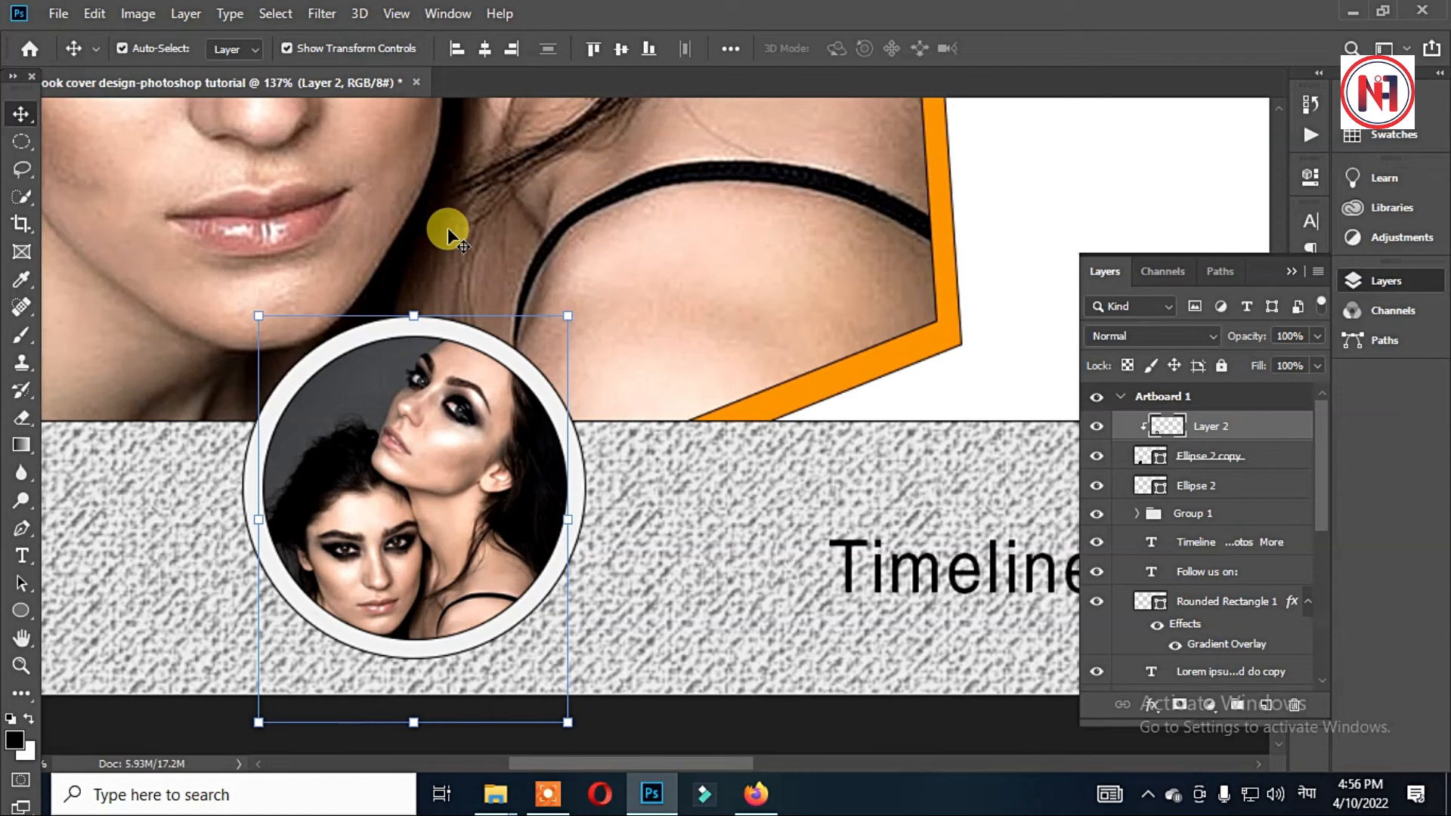
pyautogui.press('u')
pyautogui.click(313, 47)
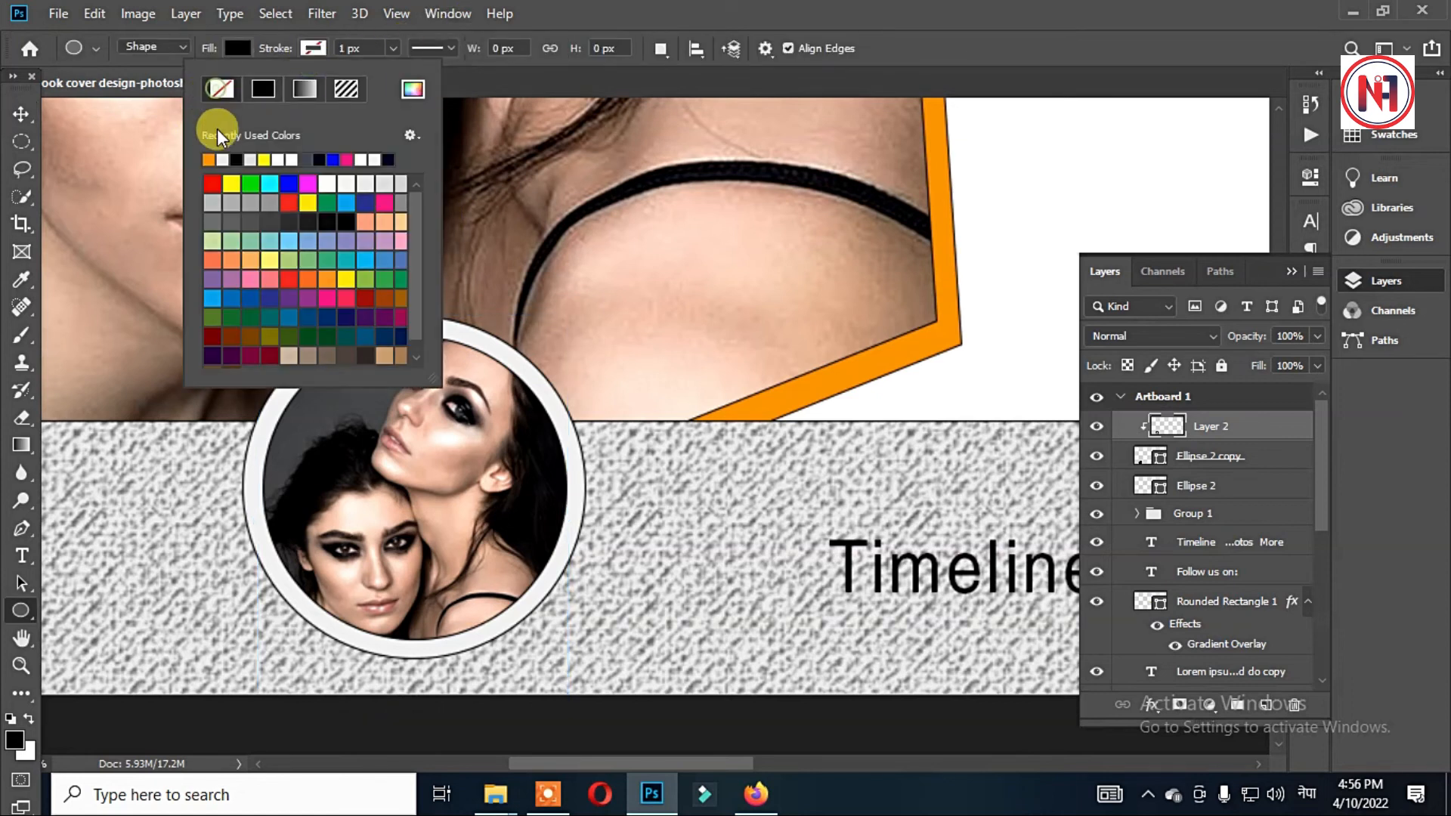
pyautogui.press('v')
pyautogui.click(707, 491)
pyautogui.click(492, 351)
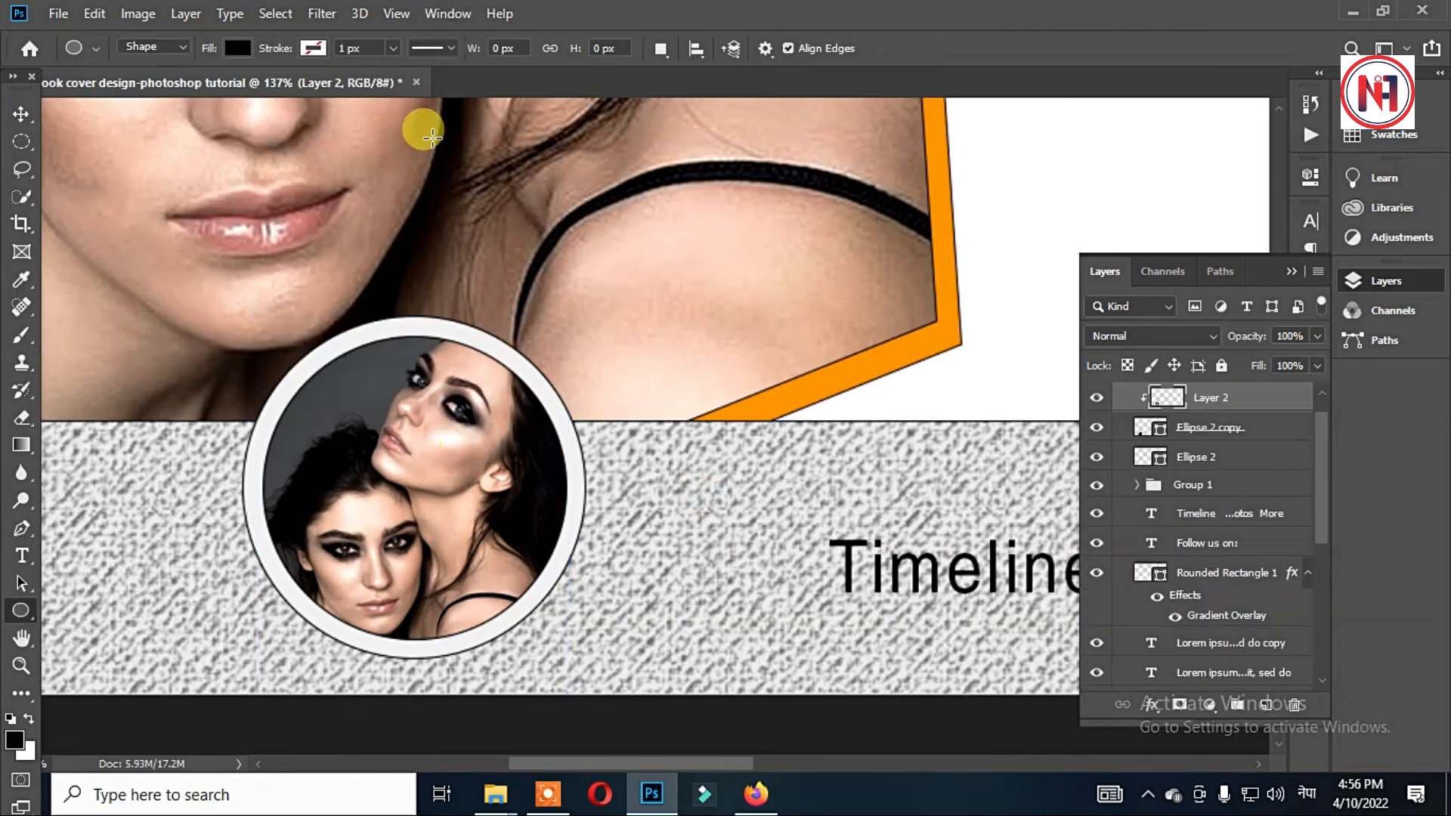
# Add a drop shadow to the off-white ring, Ellipse 2, with size 73 px, raised opacity and a larger distance
pyautogui.click(522, 357)
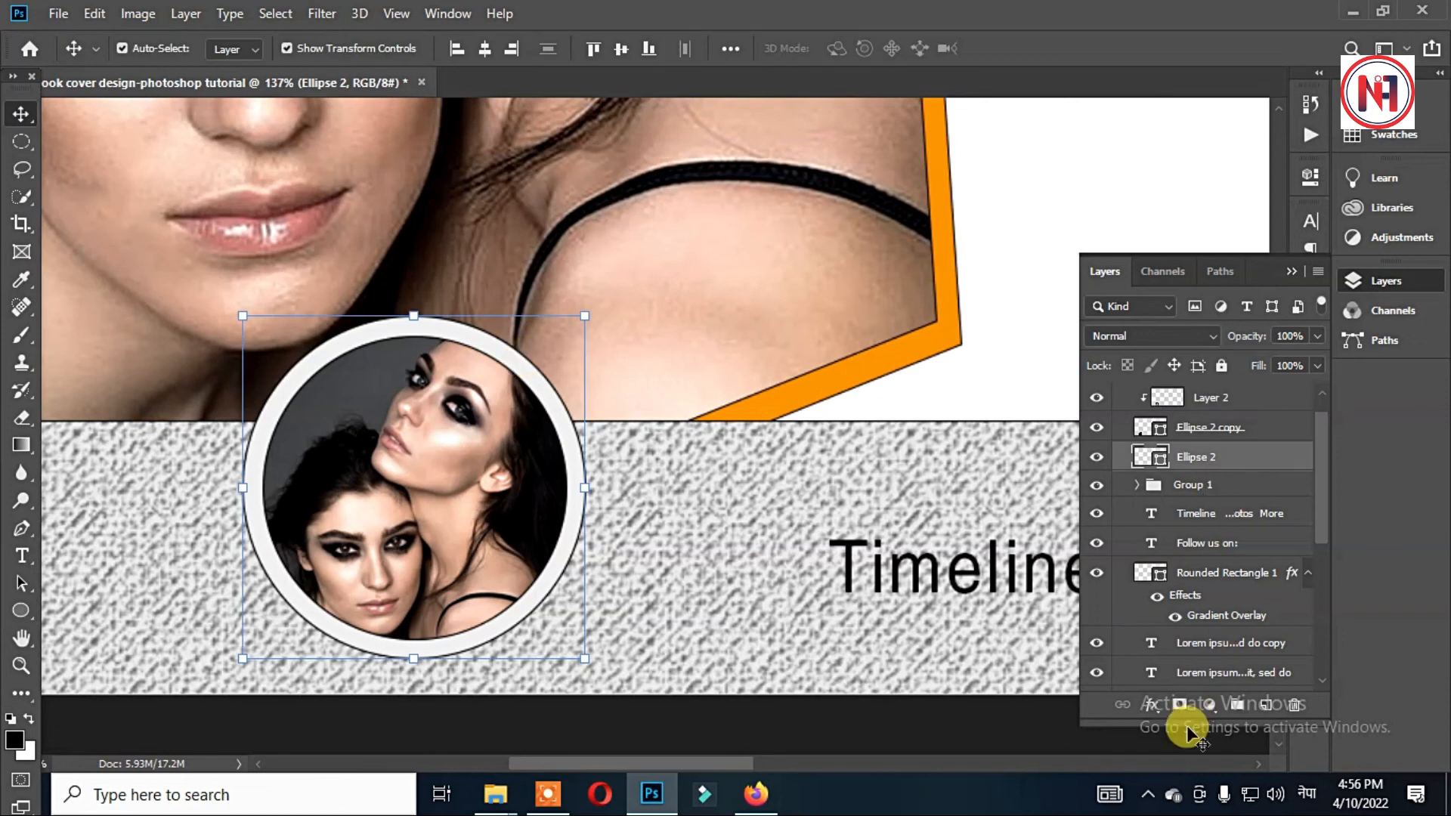
pyautogui.click(1152, 705)
pyautogui.click(1208, 693)
pyautogui.moveTo(1022, 222); pyautogui.dragTo(1004, 223)
pyautogui.moveTo(1039, 318)
pyautogui.mouseDown()
pyautogui.moveTo(986, 333)
pyautogui.moveTo(1020, 333)
pyautogui.mouseUp()
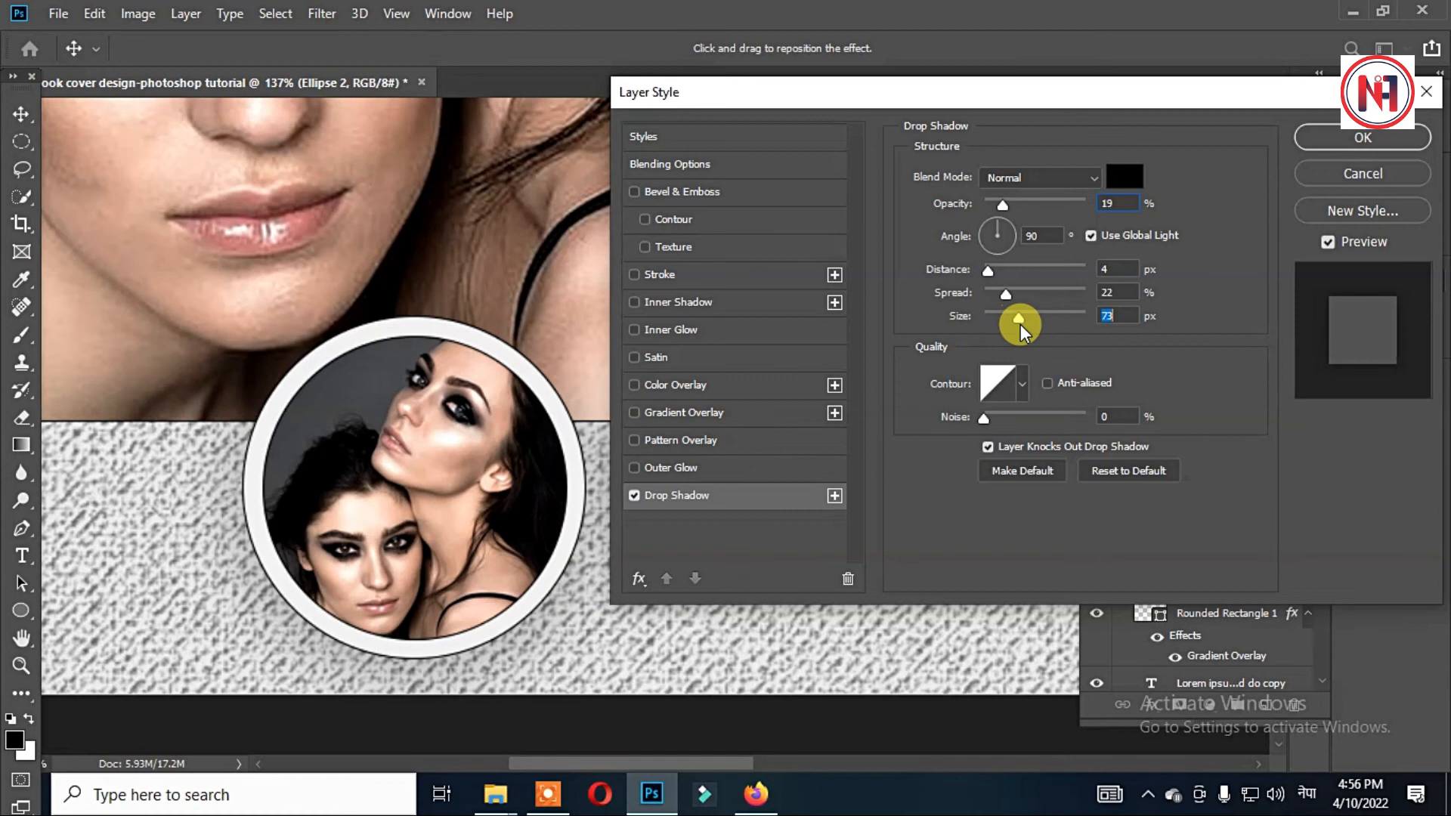
pyautogui.moveTo(991, 270); pyautogui.dragTo(1009, 269)
pyautogui.moveTo(1007, 204); pyautogui.dragTo(1053, 204)
pyautogui.press('Return')
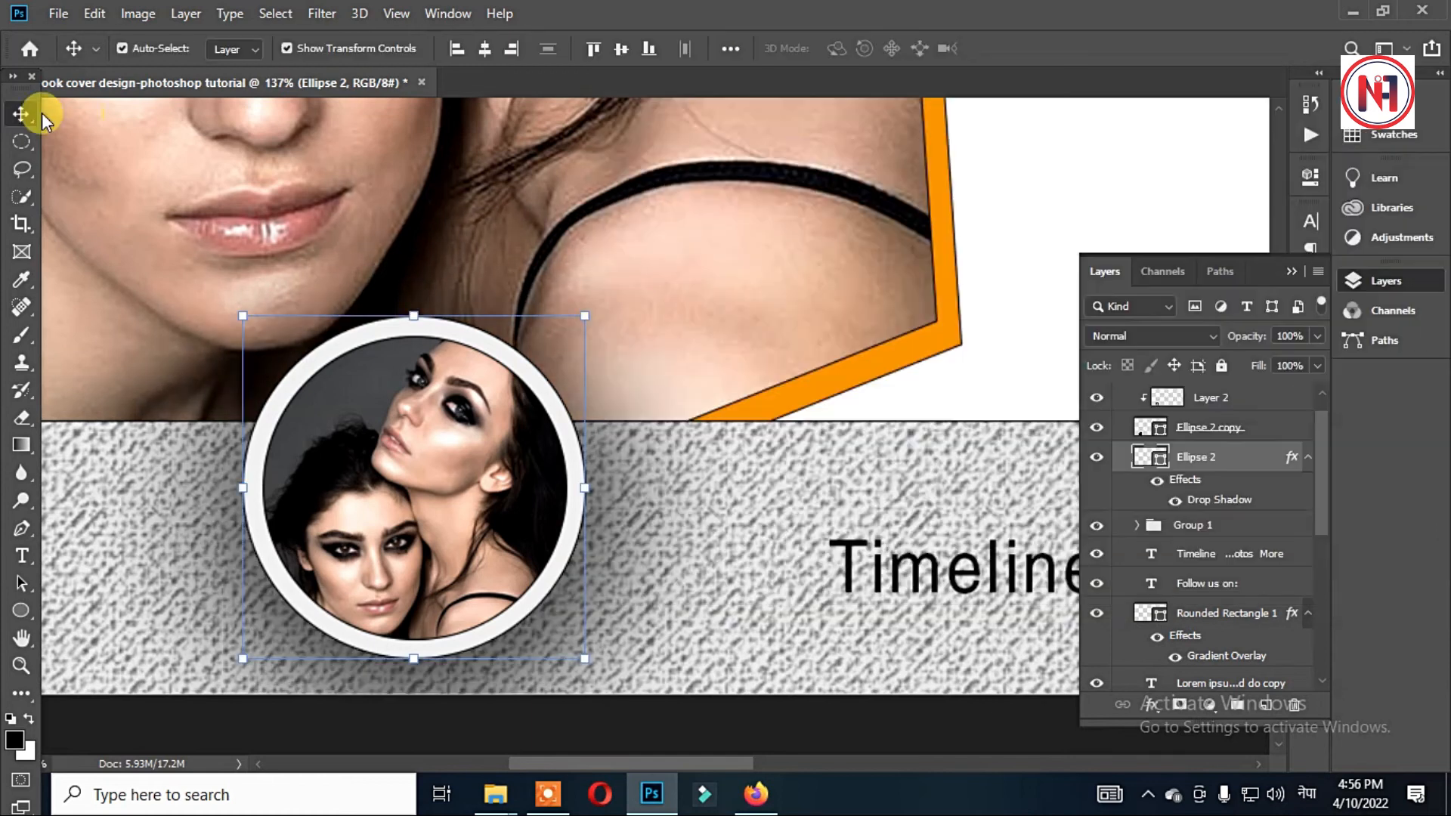
pyautogui.scroll(-6, 498, 368)
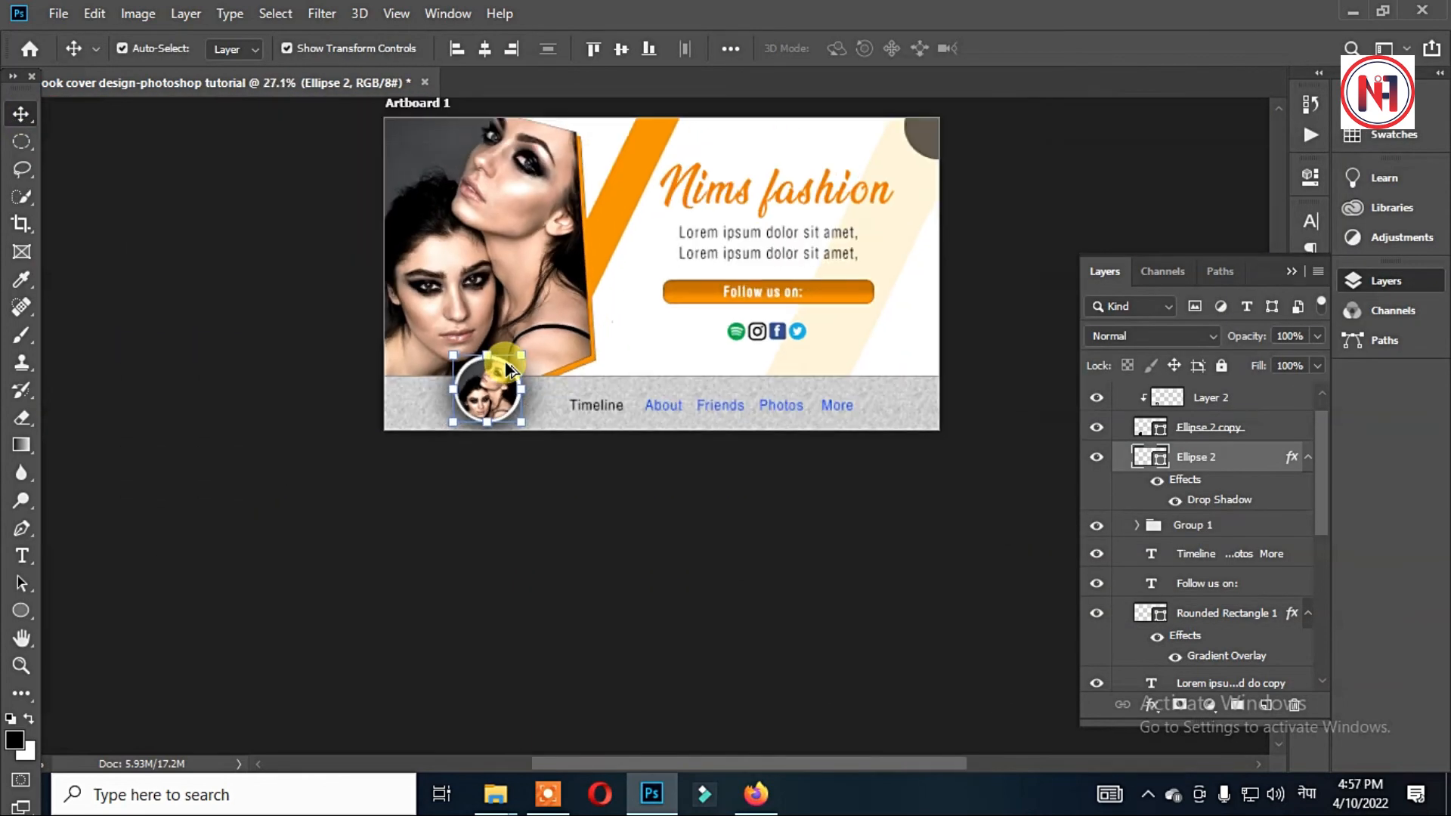